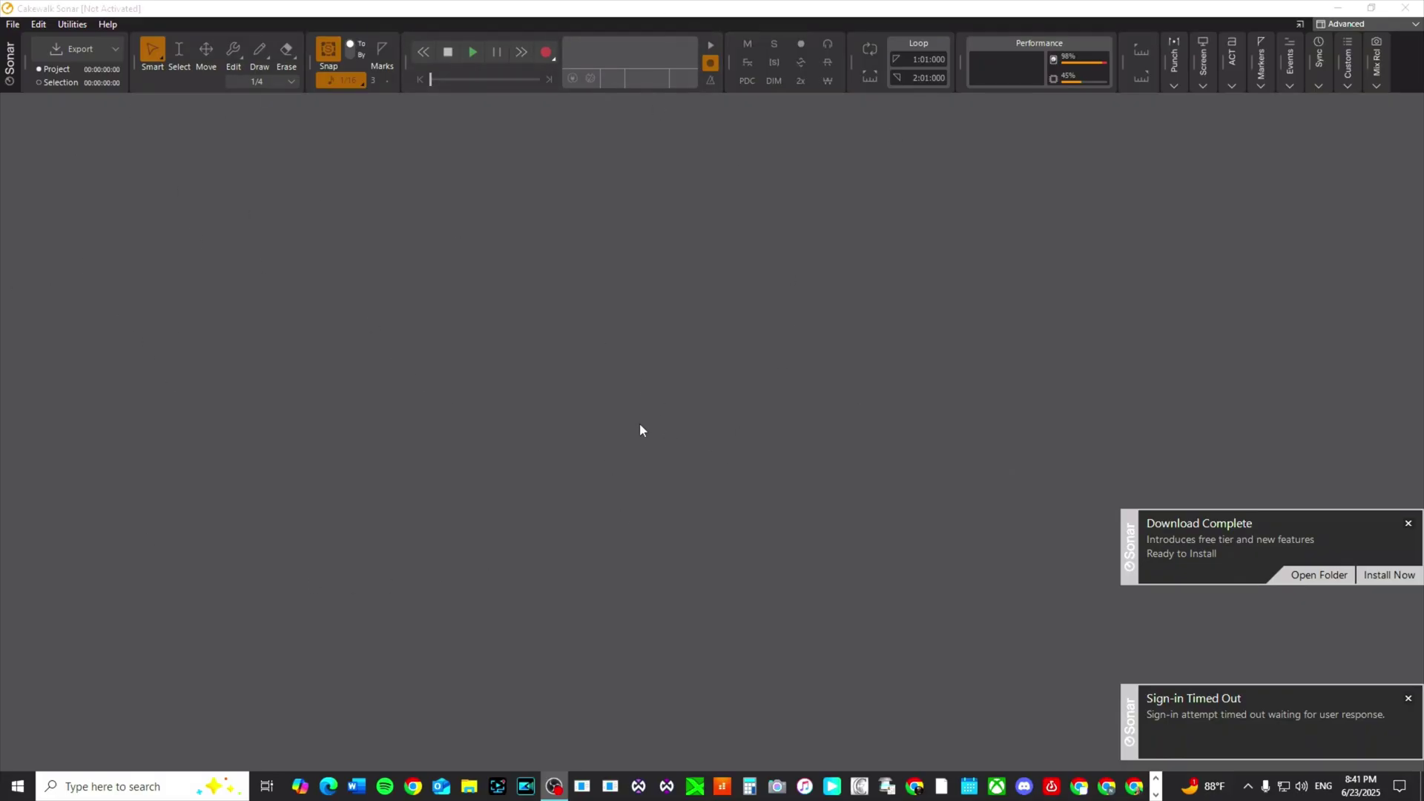
Install the downloaded Sonar update and relaunch Cakewalk Sonar.
click(1369, 578)
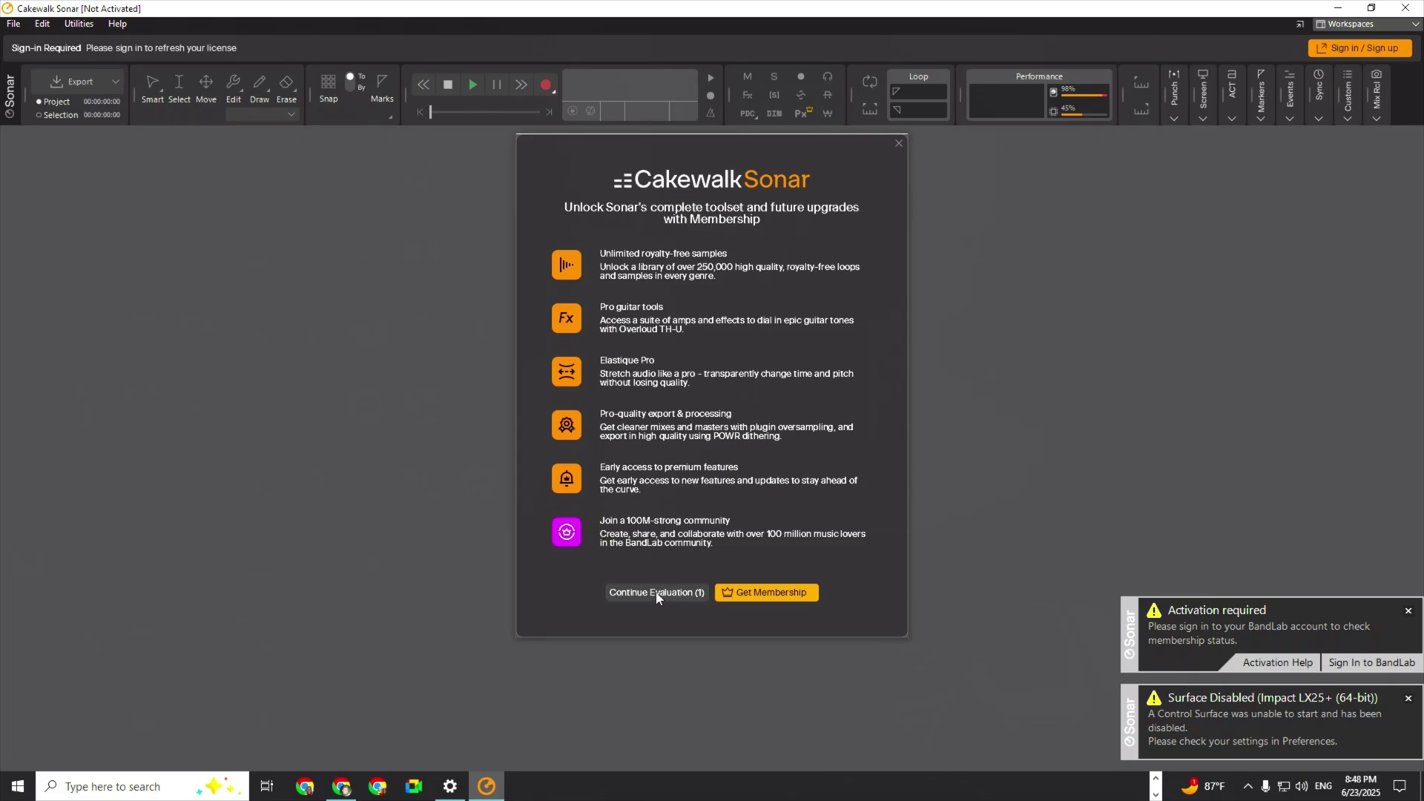
Continue the free evaluation instead of buying a membership, then sign in with the BandLab account.
click(643, 593)
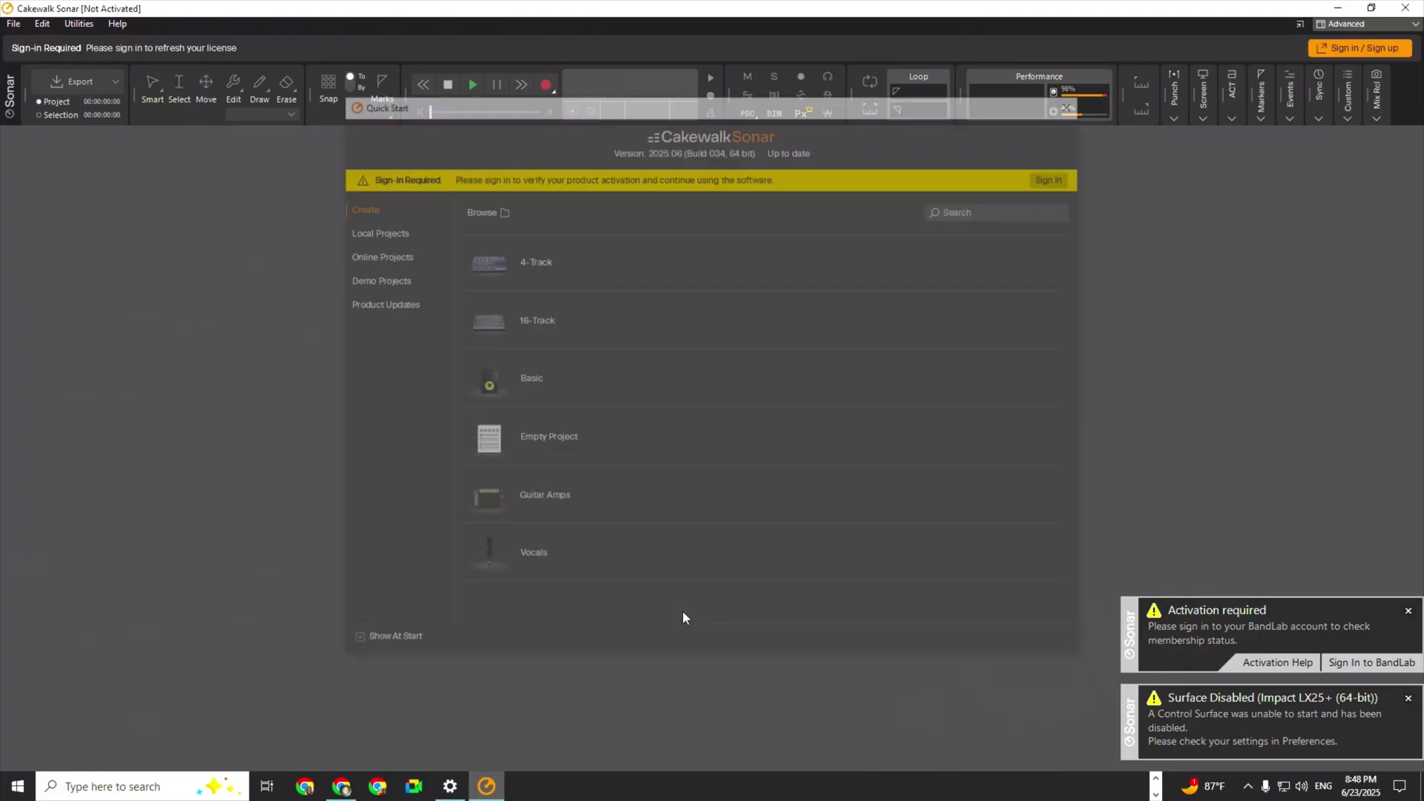
click(1061, 176)
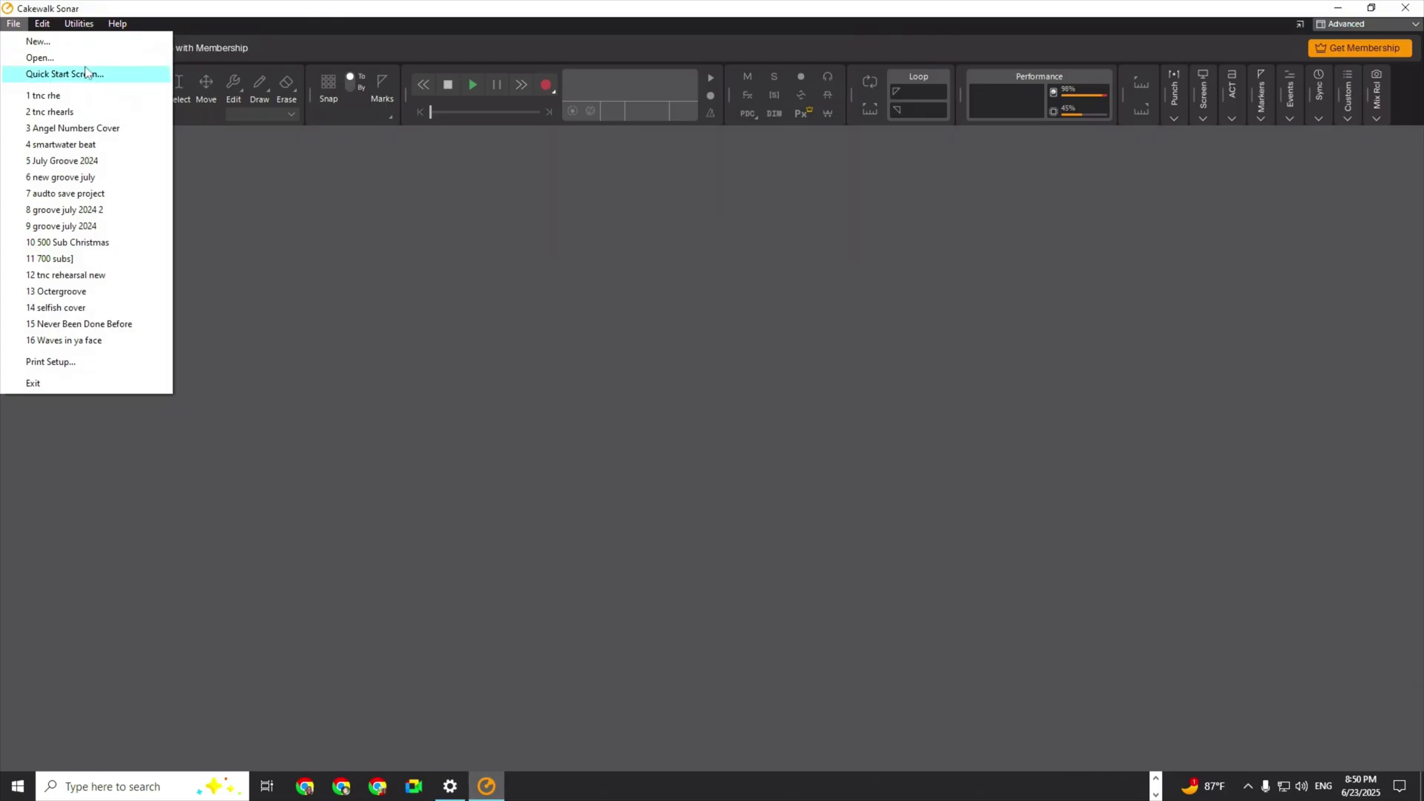
Return from the Chrome sign-in success page to Sonar's Quick Start window.
click(52, 75)
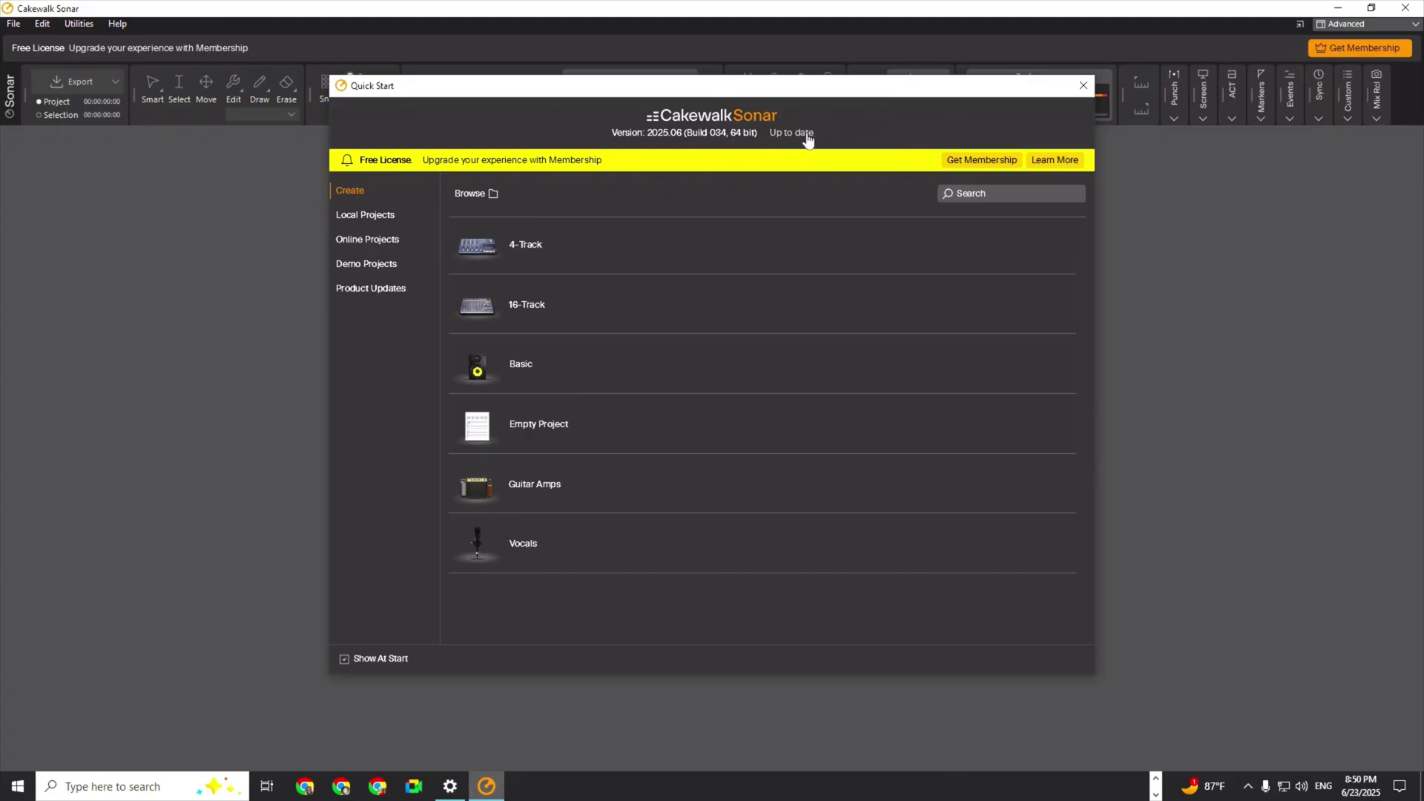
click(357, 218)
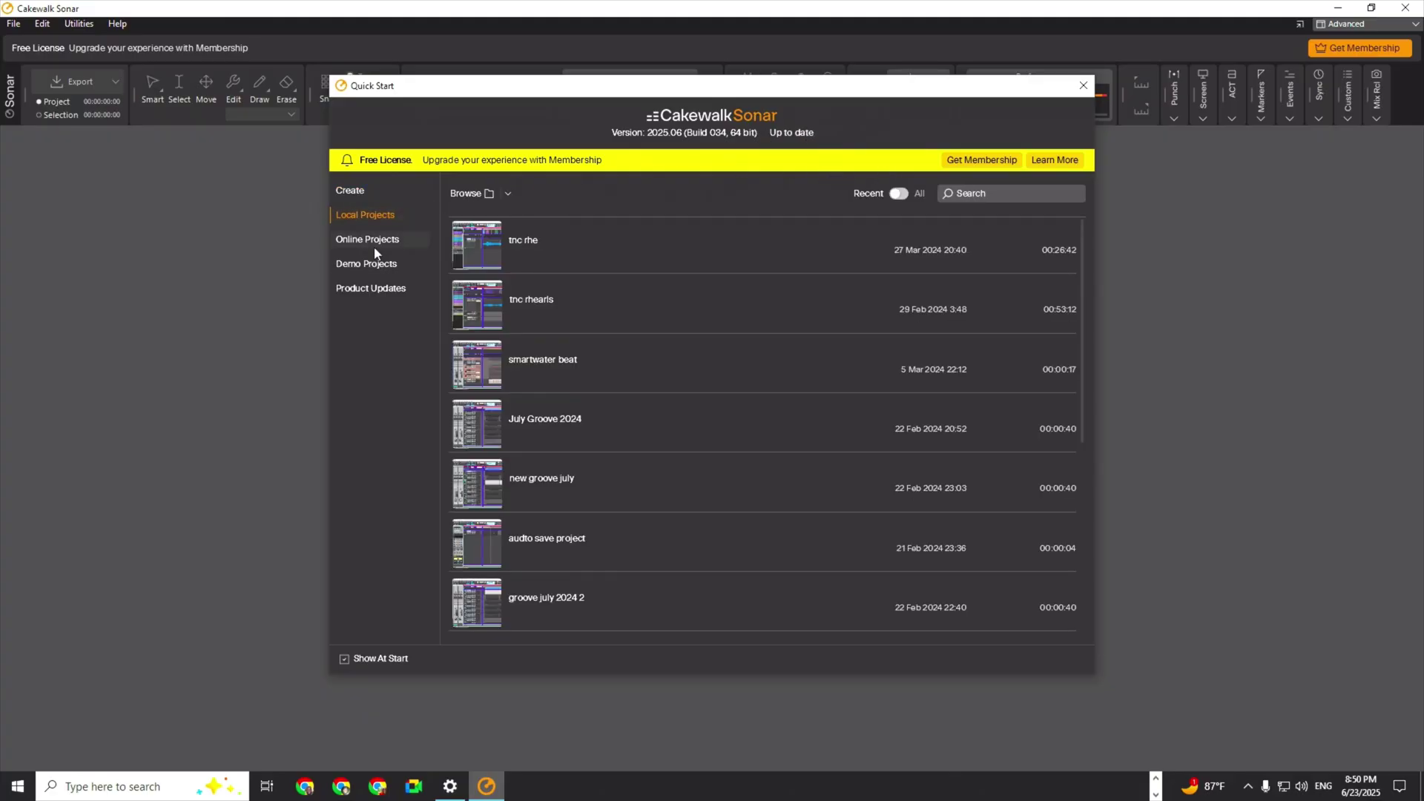
click(369, 242)
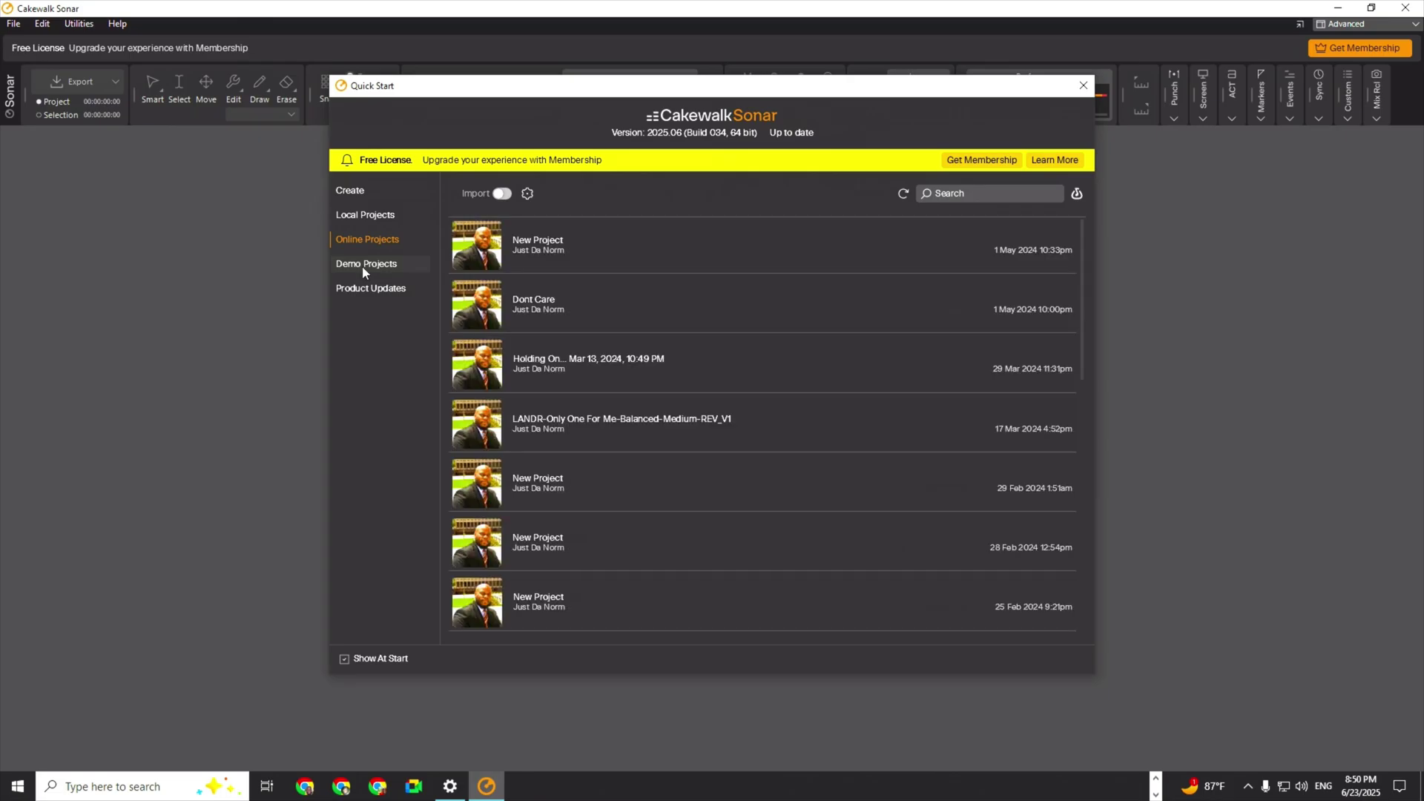
click(379, 267)
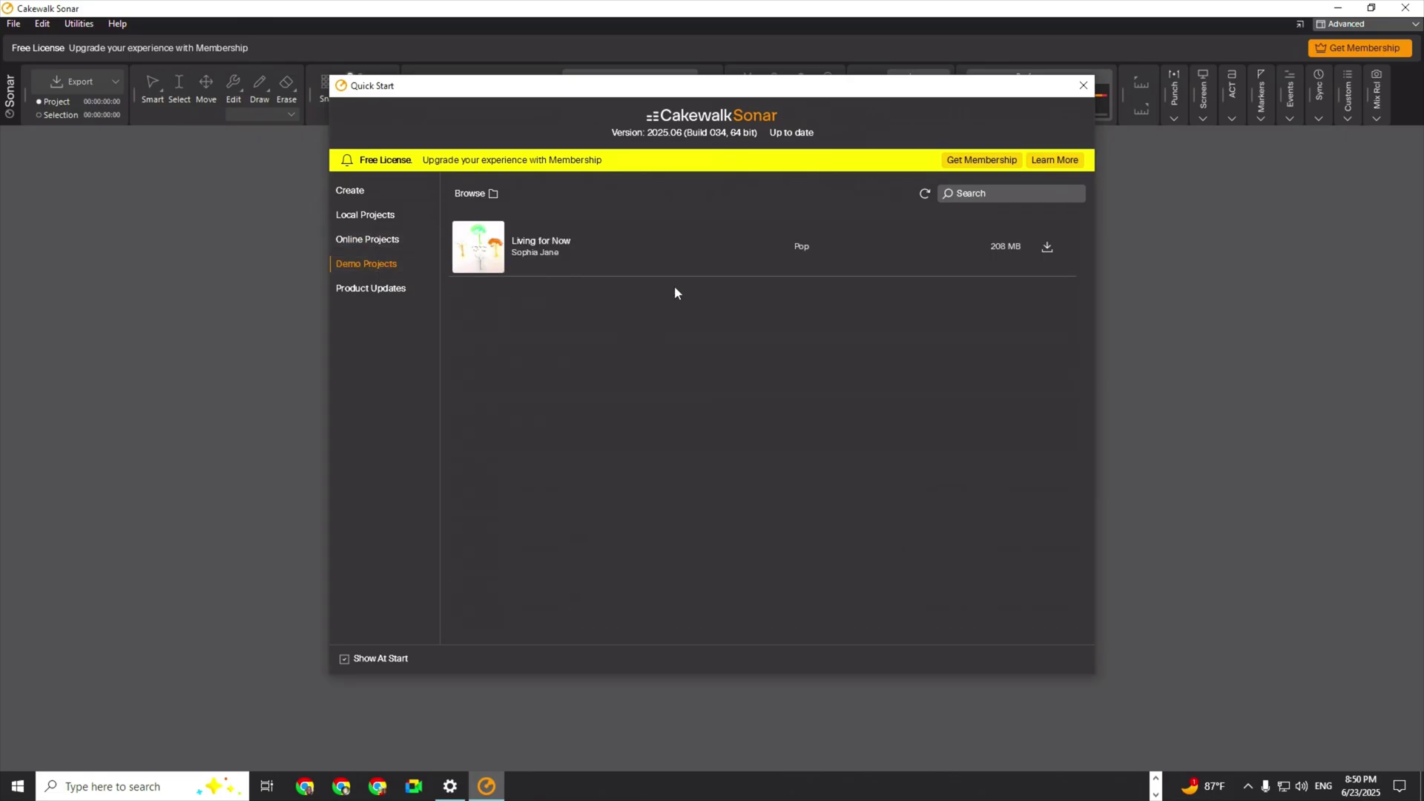
click(374, 239)
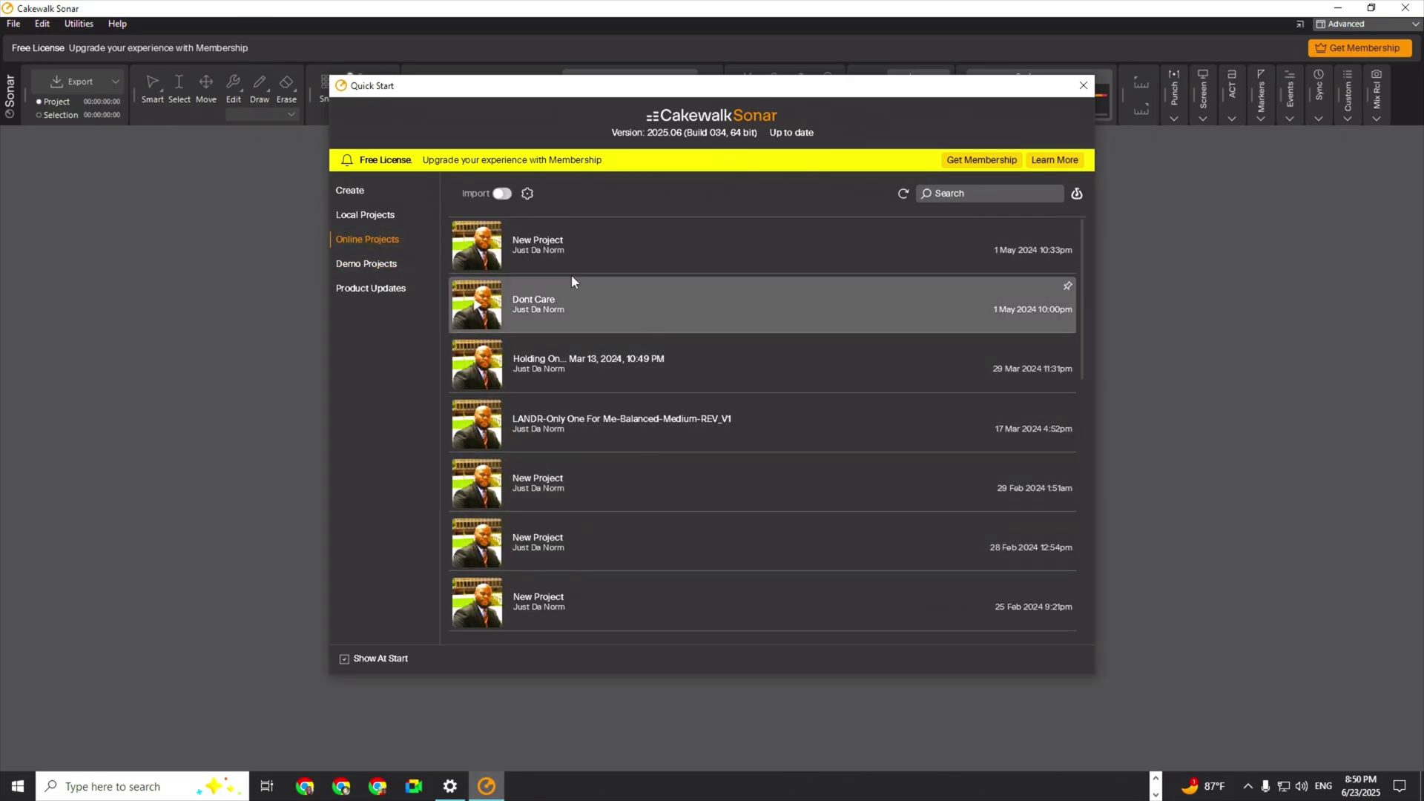
click(375, 265)
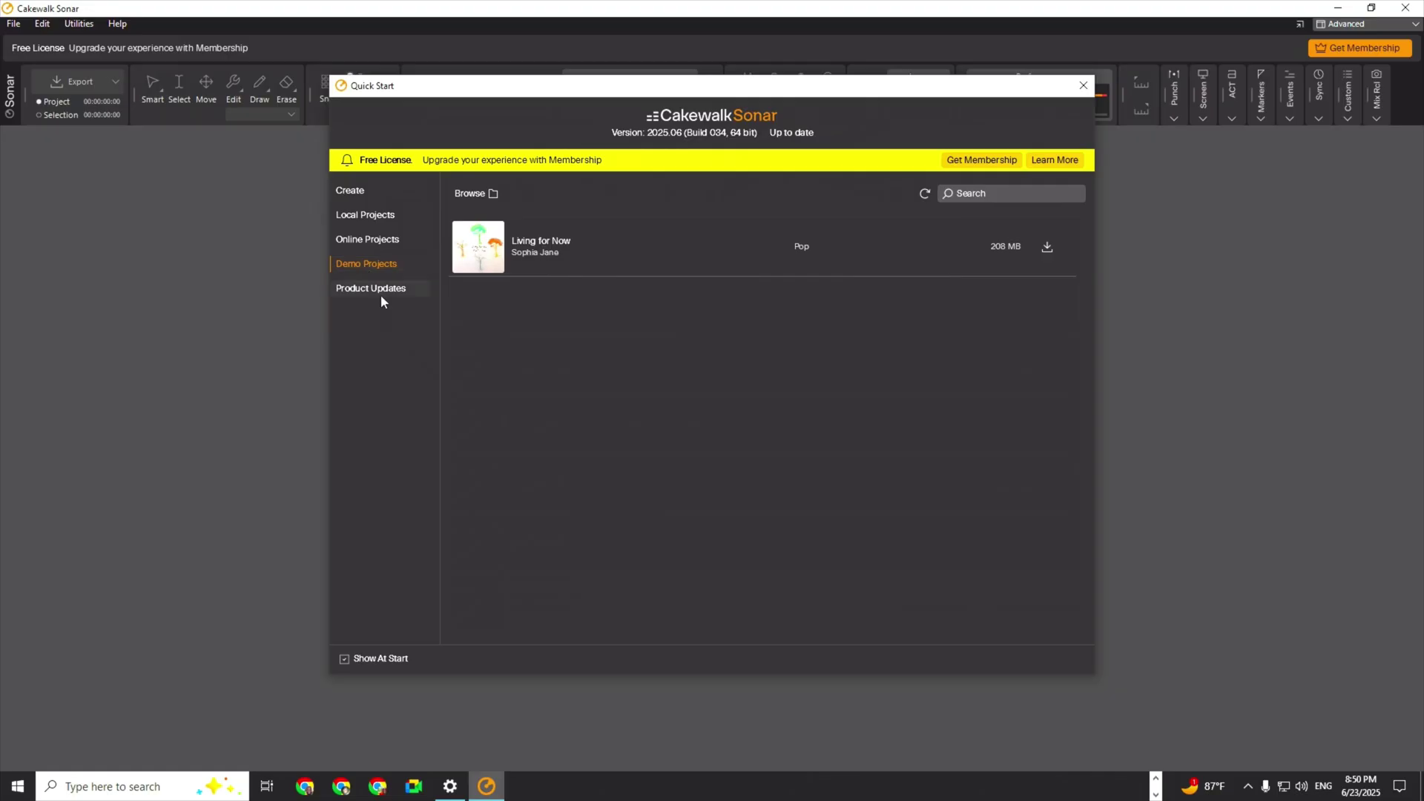
click(380, 293)
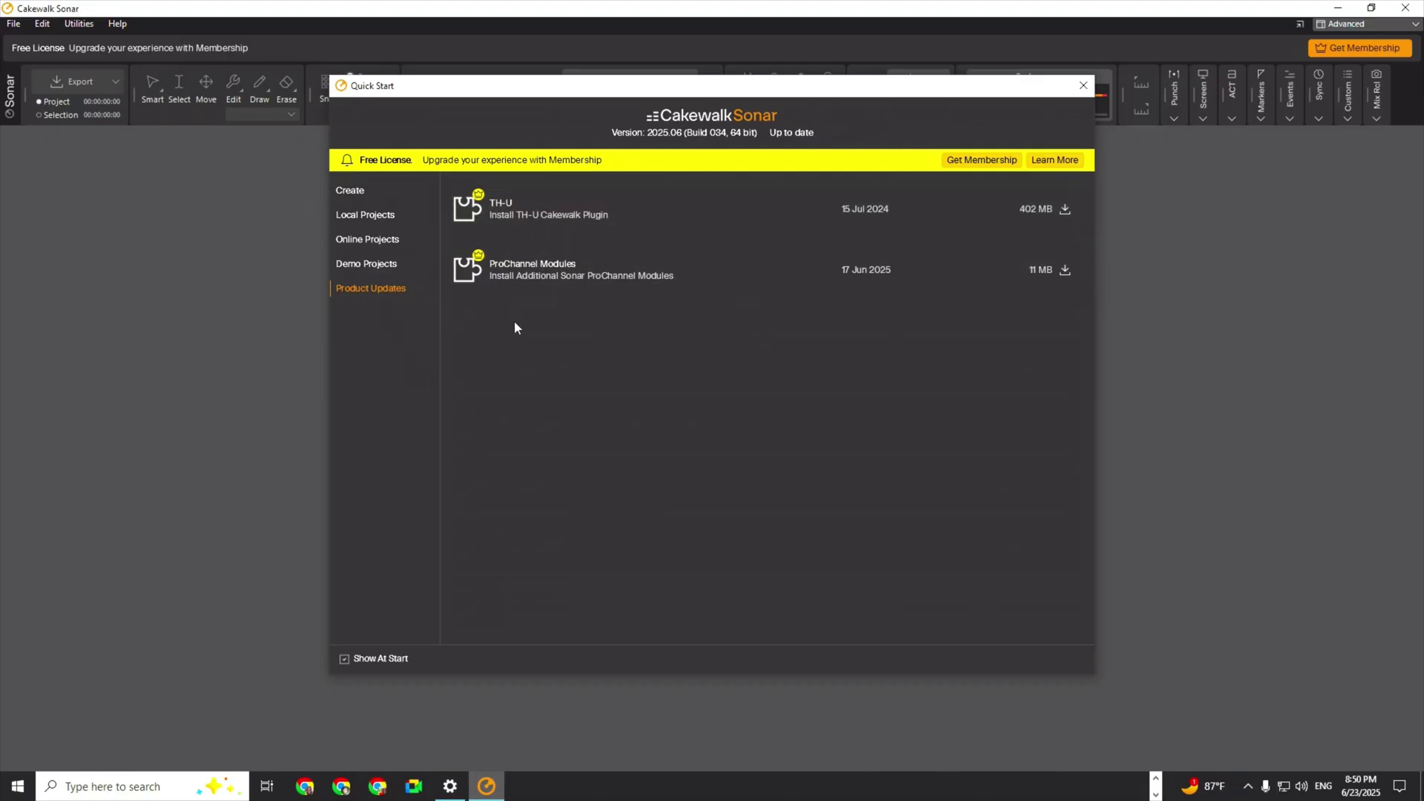
click(354, 191)
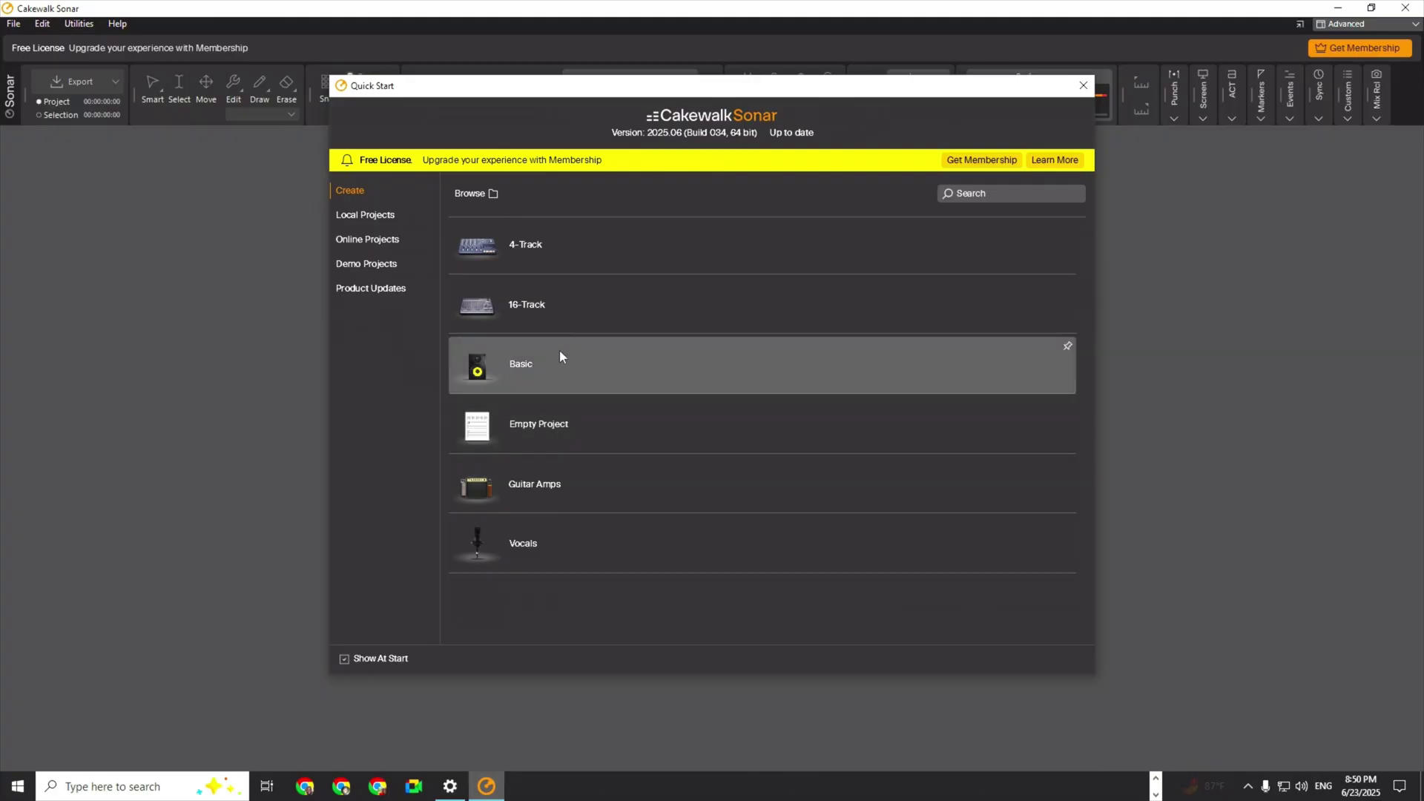
Create an empty project, show the Arranger inspector, and undock then redock the inspector.
click(571, 413)
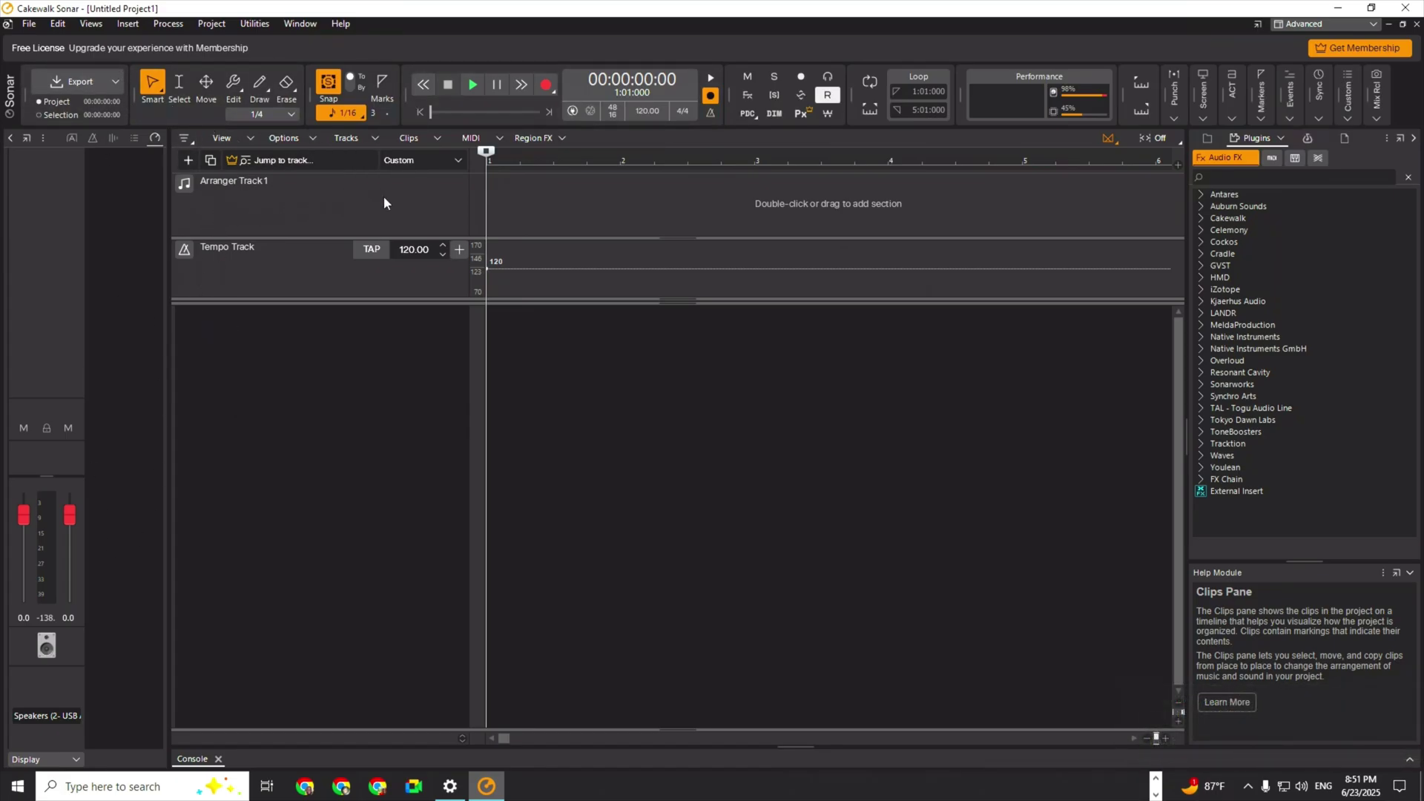
click(73, 139)
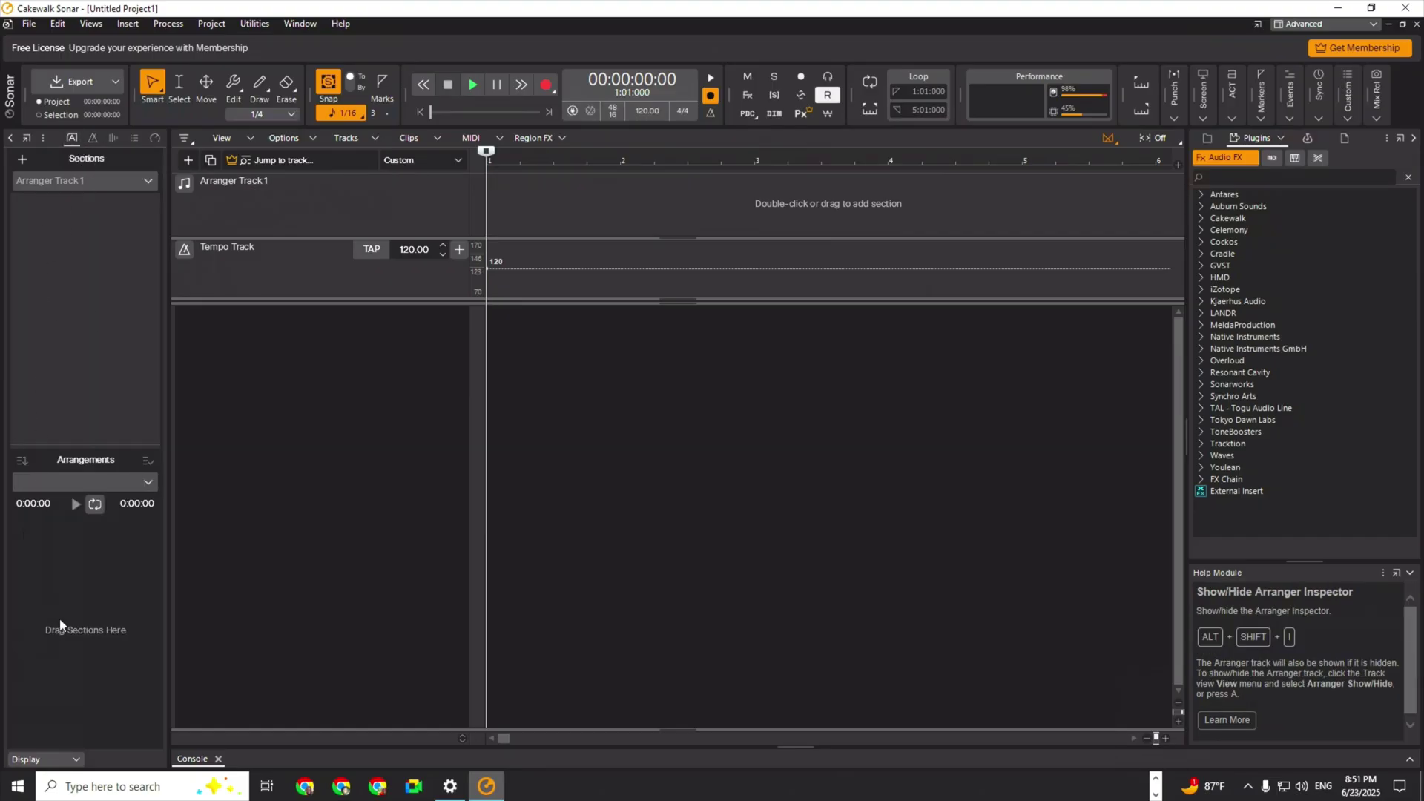
click(43, 138)
click(30, 152)
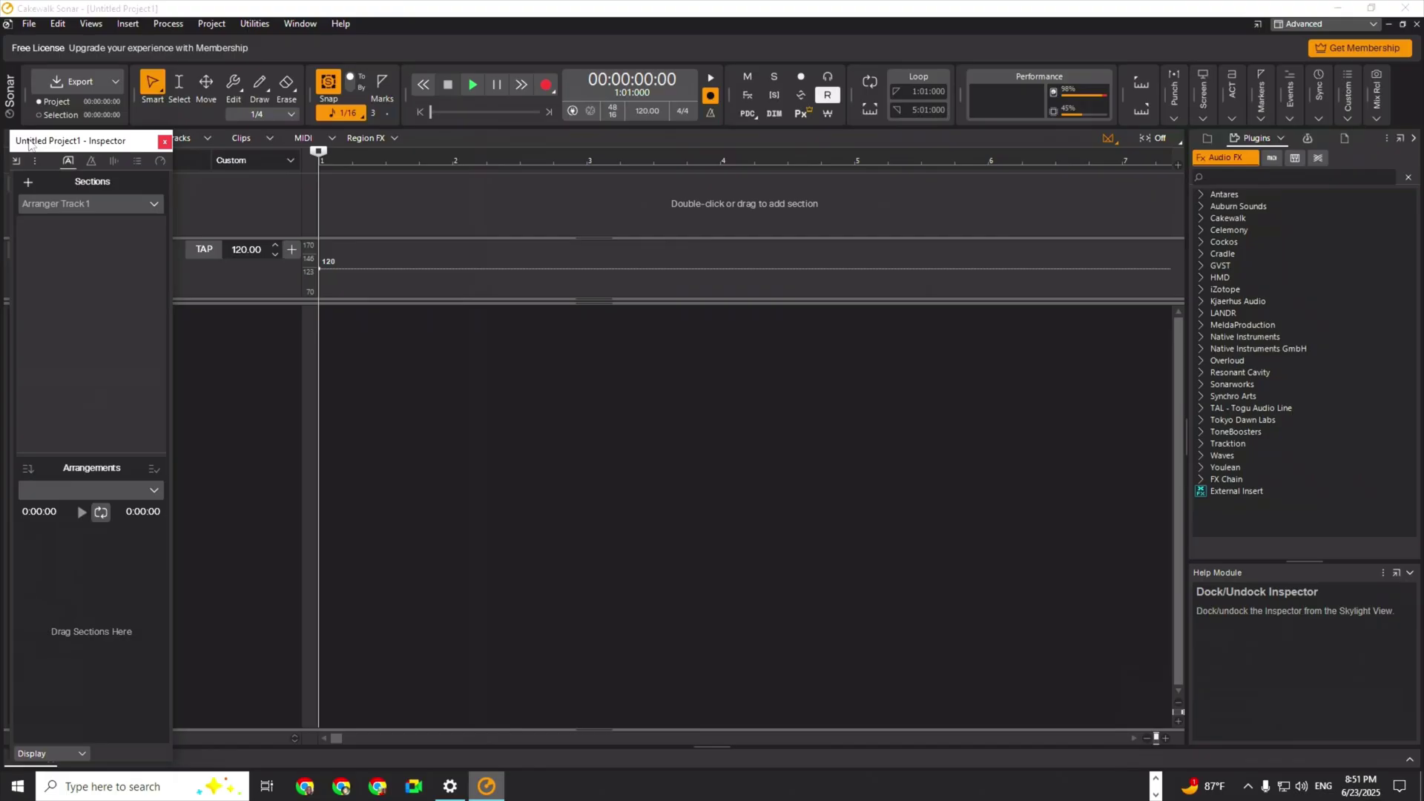
drag(44, 141, 63, 225)
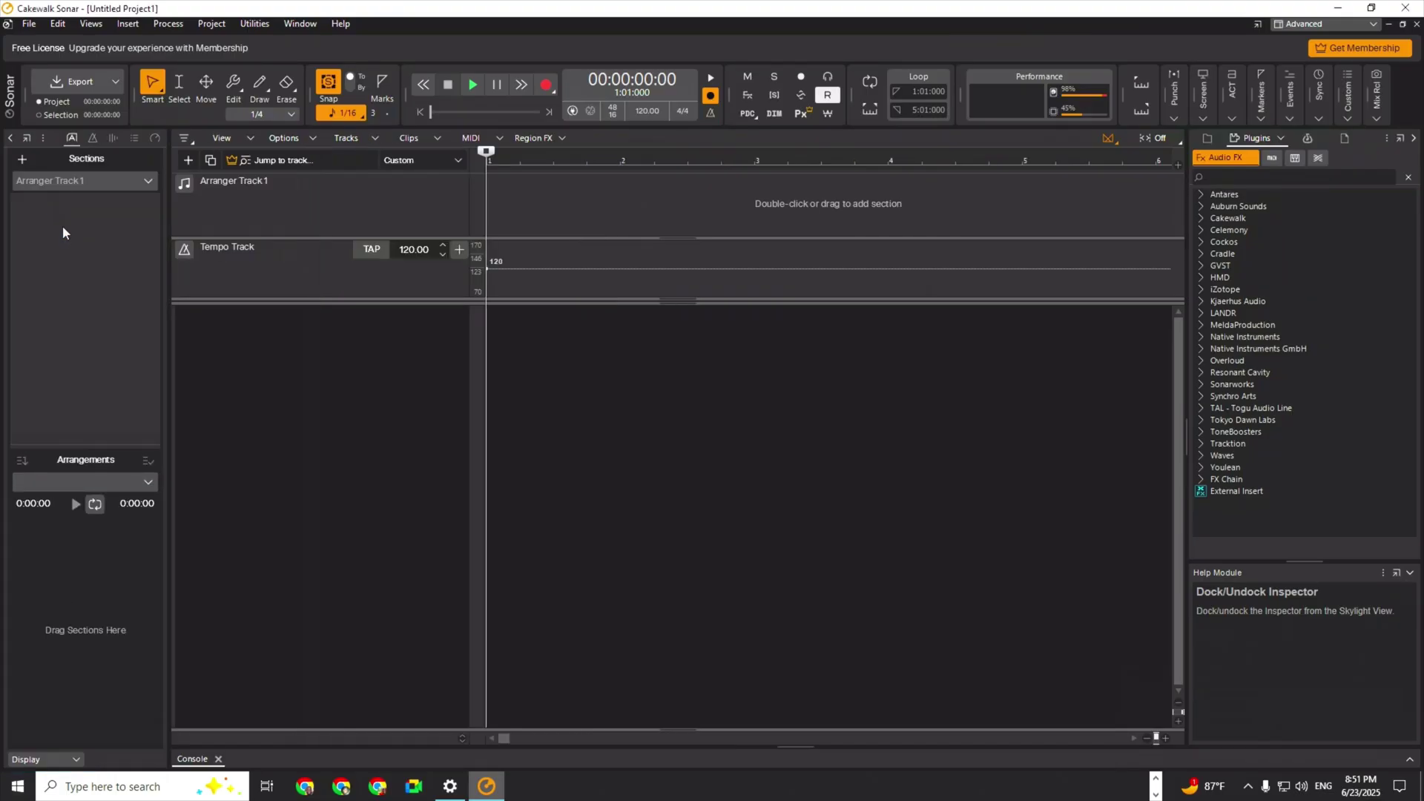
View the Tempo, Track Properties and ProChannel inspector tabs, ending back on Arranger.
click(93, 139)
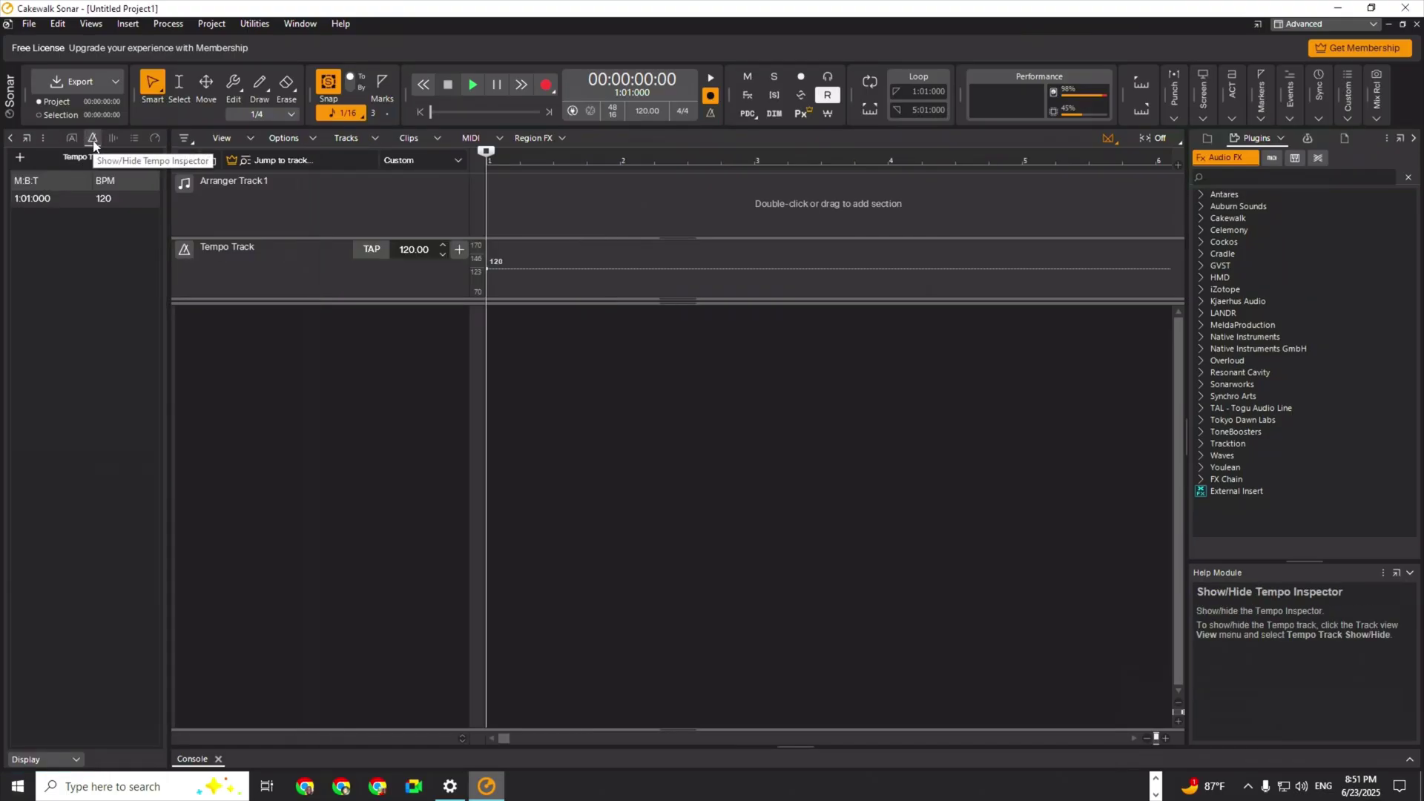
click(134, 140)
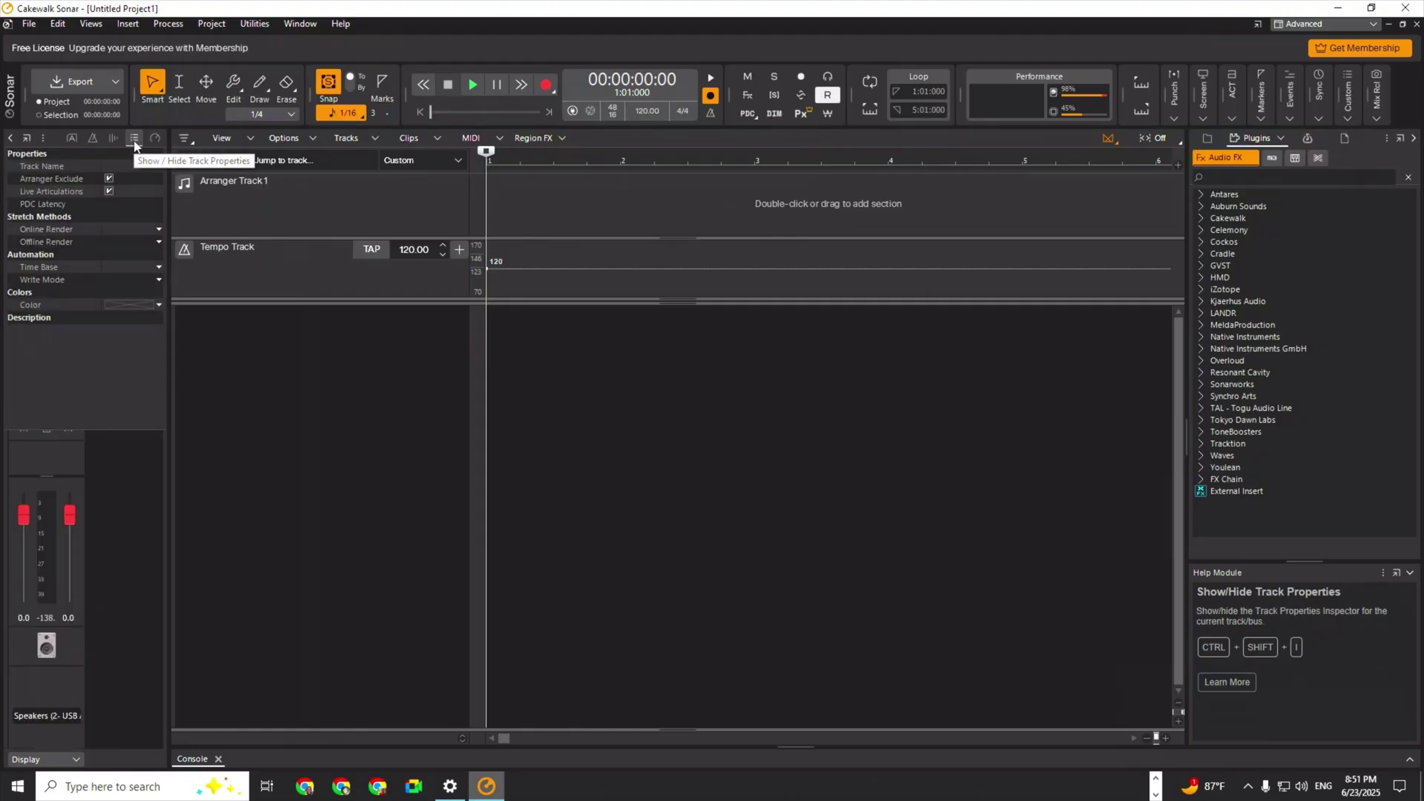
click(155, 139)
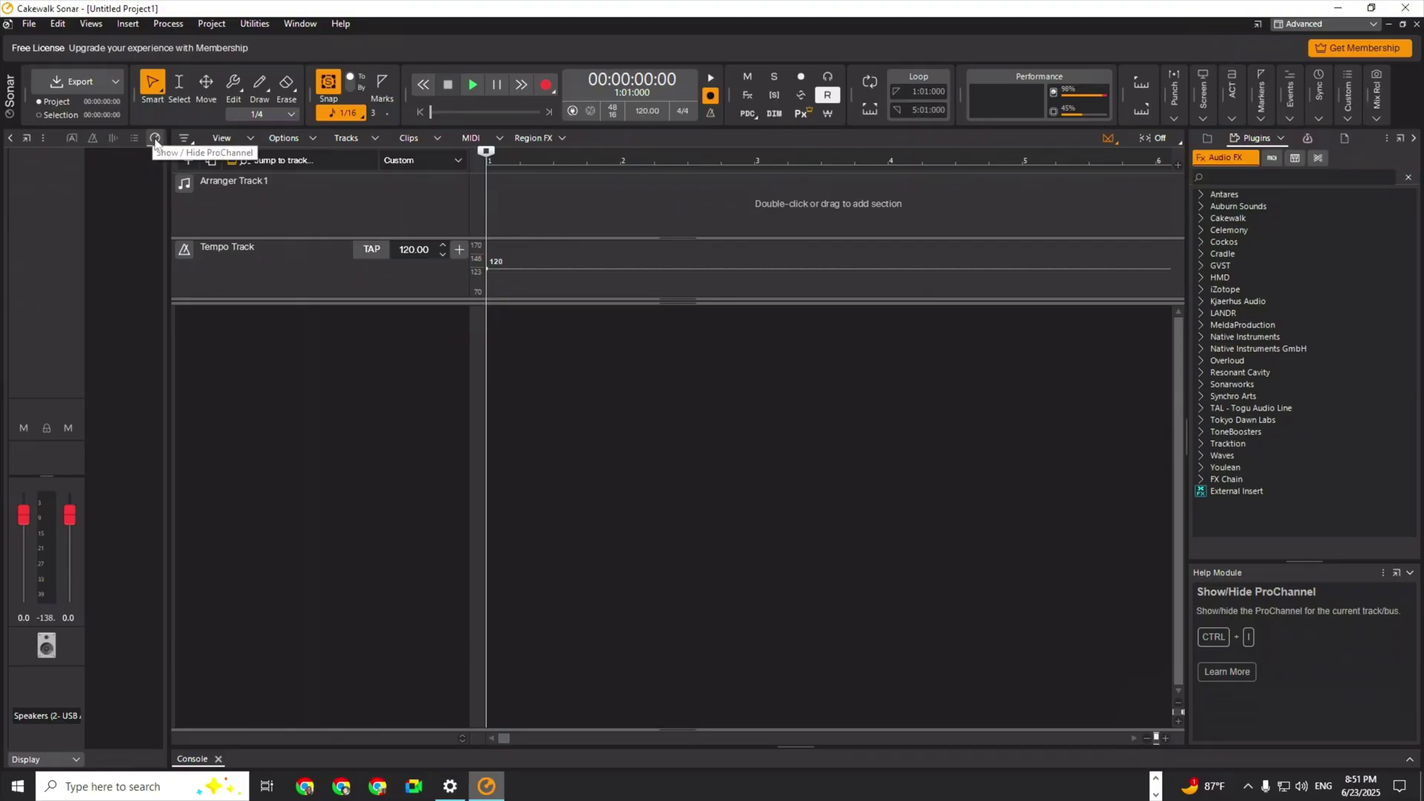
click(72, 138)
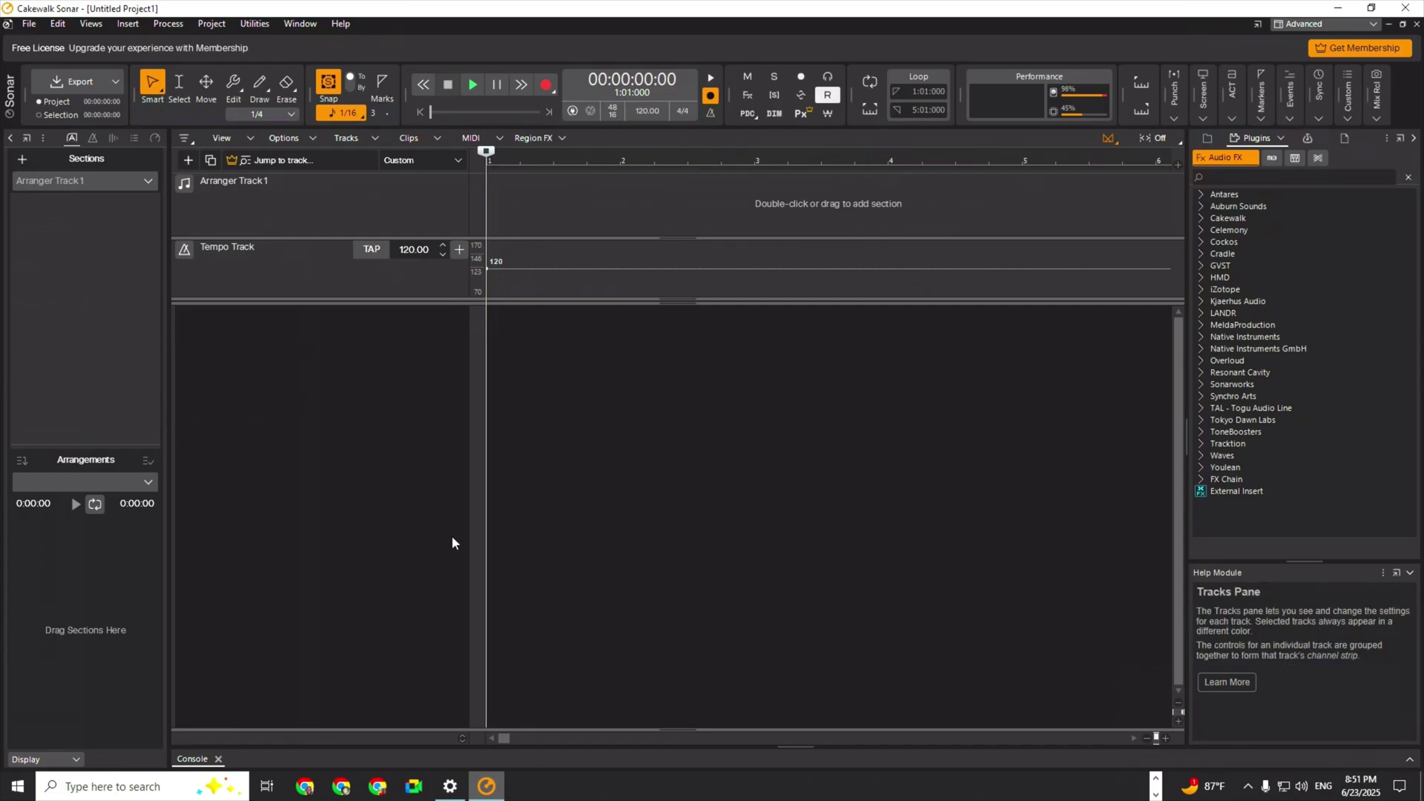
right_click(279, 331)
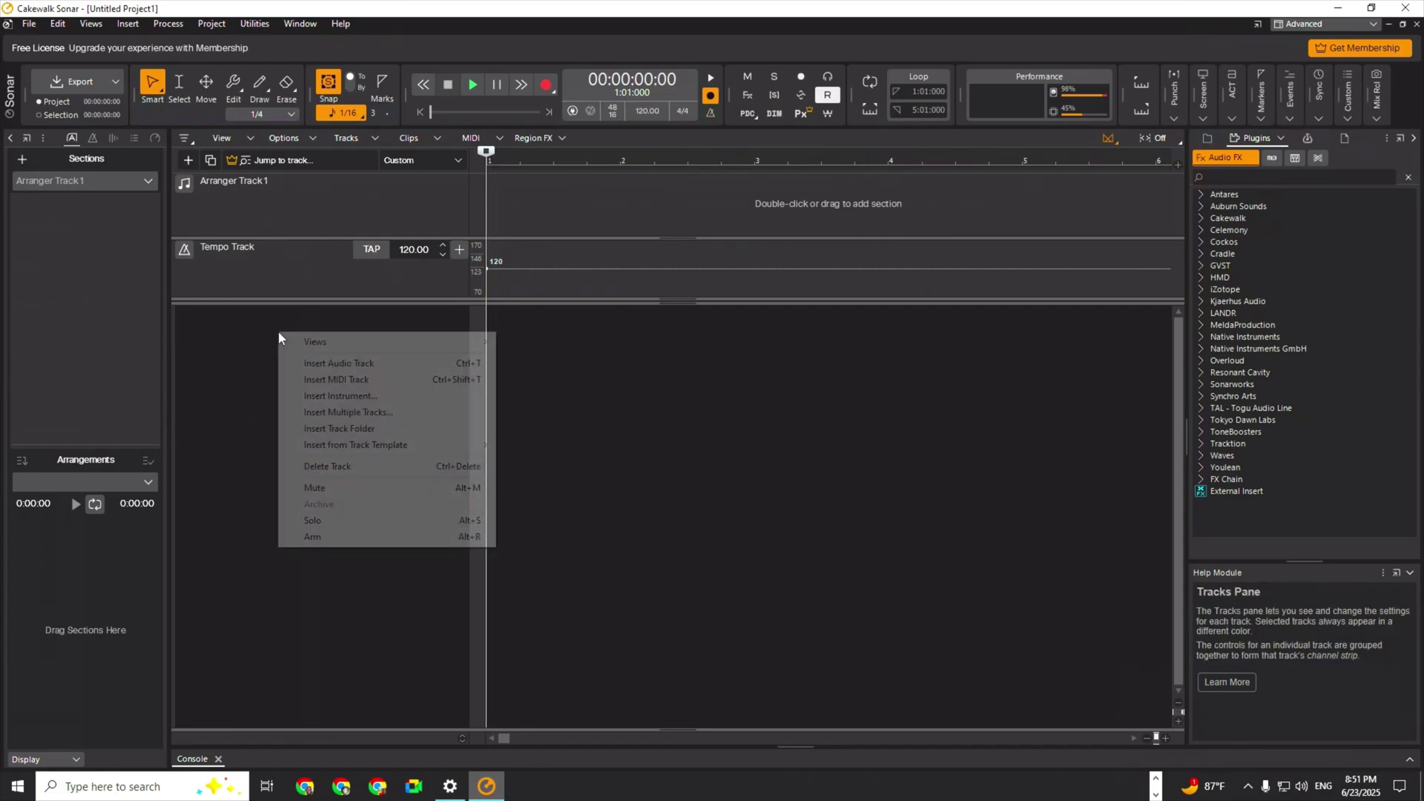
click(344, 398)
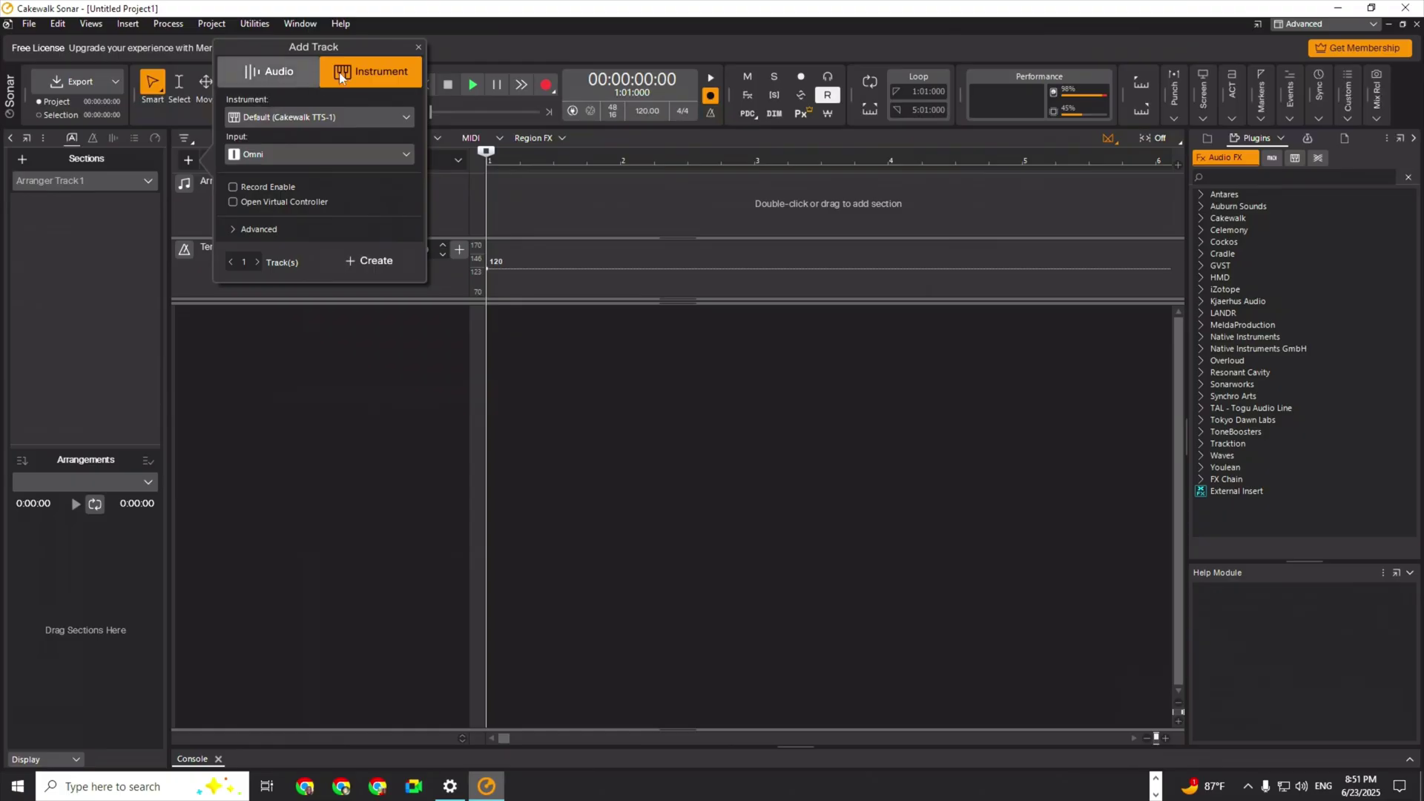
click(273, 73)
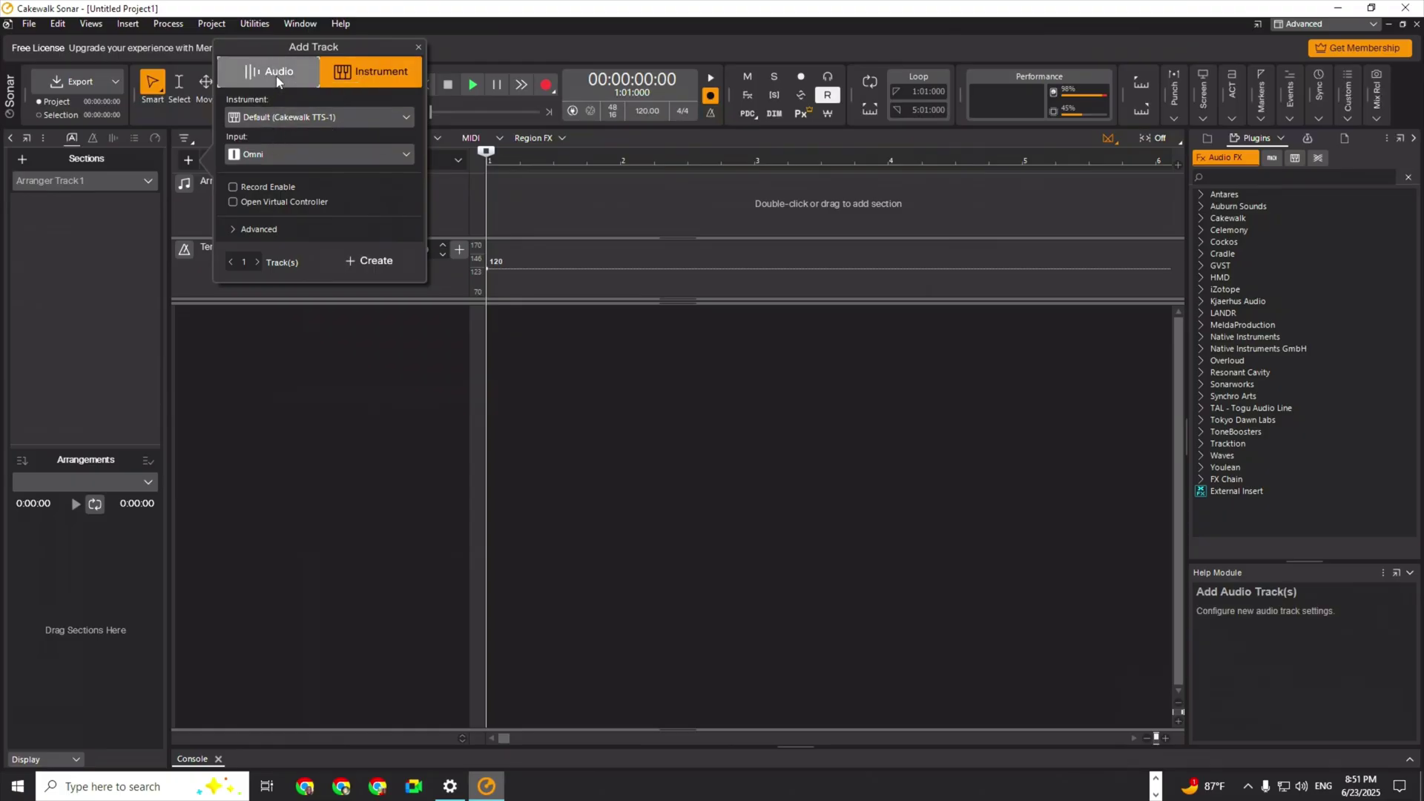
click(376, 73)
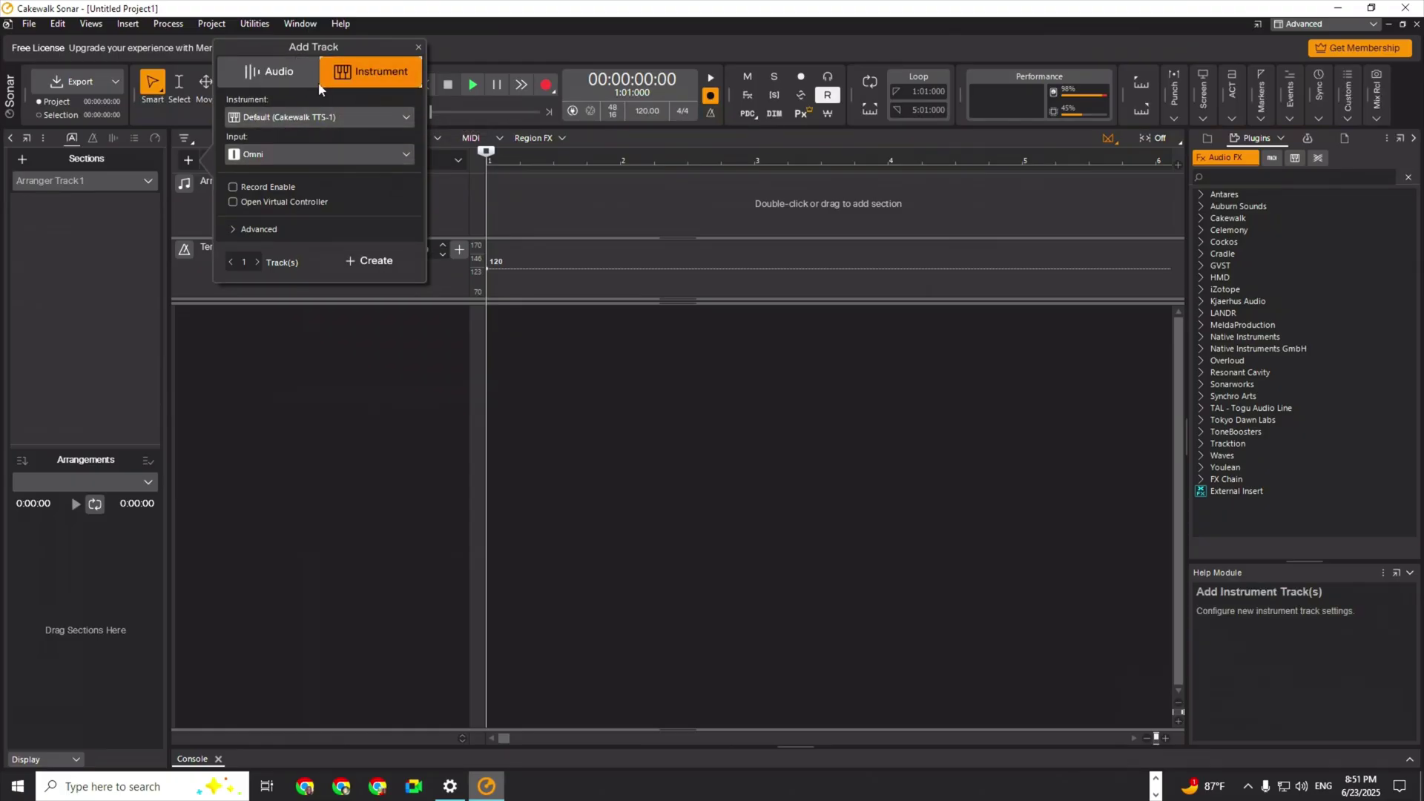
click(271, 72)
click(336, 119)
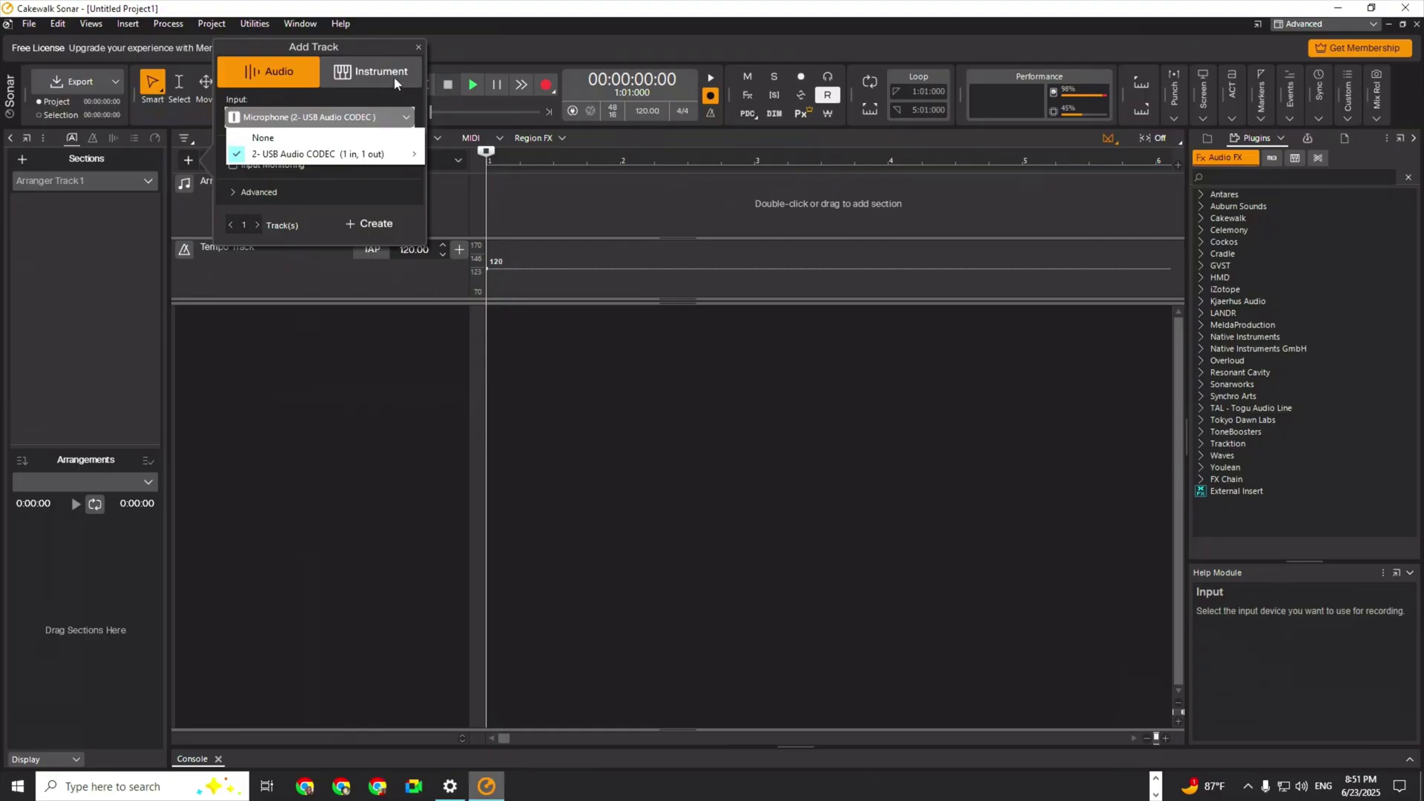
click(420, 46)
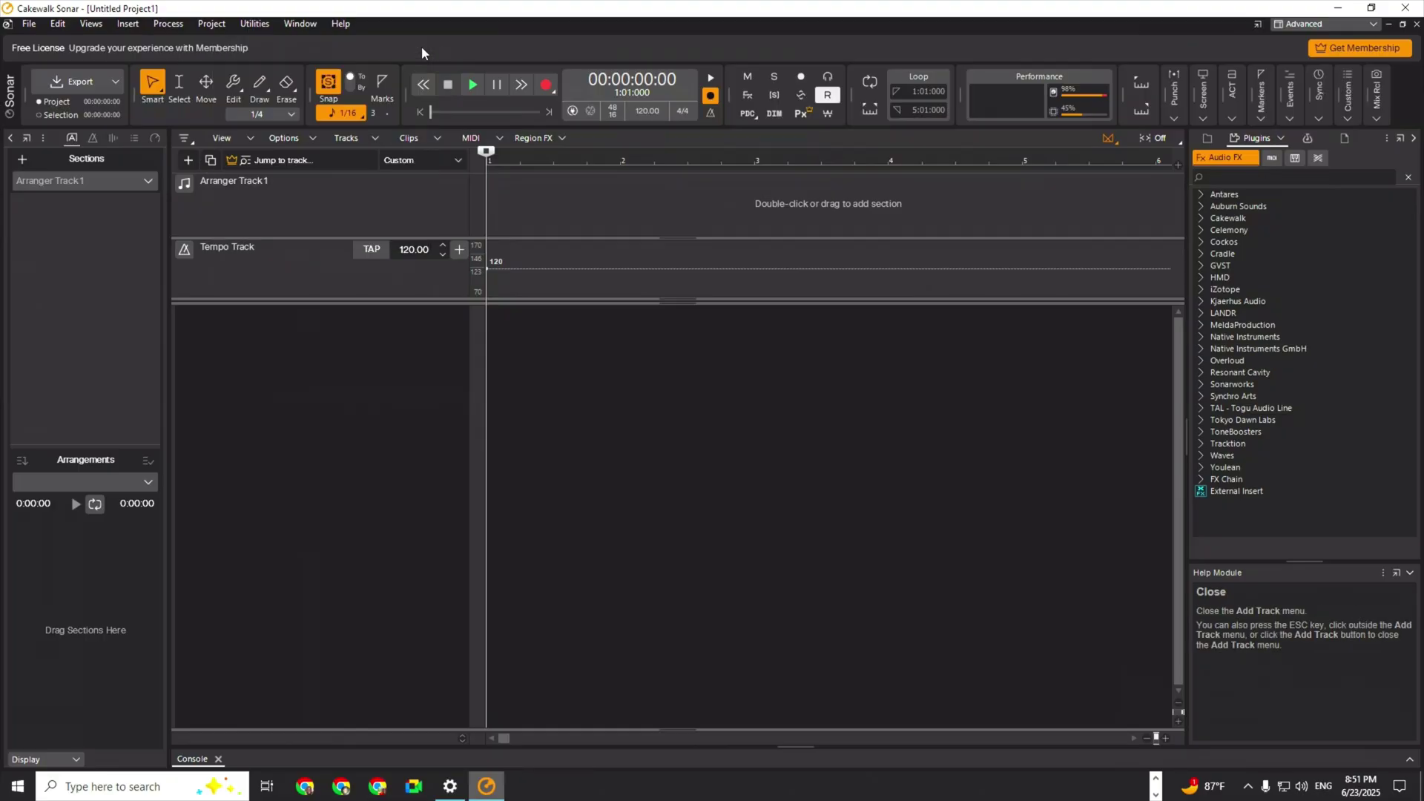
In Preferences > Playback and Recording, set the Driver Mode to MME (32-Bit).
click(29, 24)
mouse_move(58, 24)
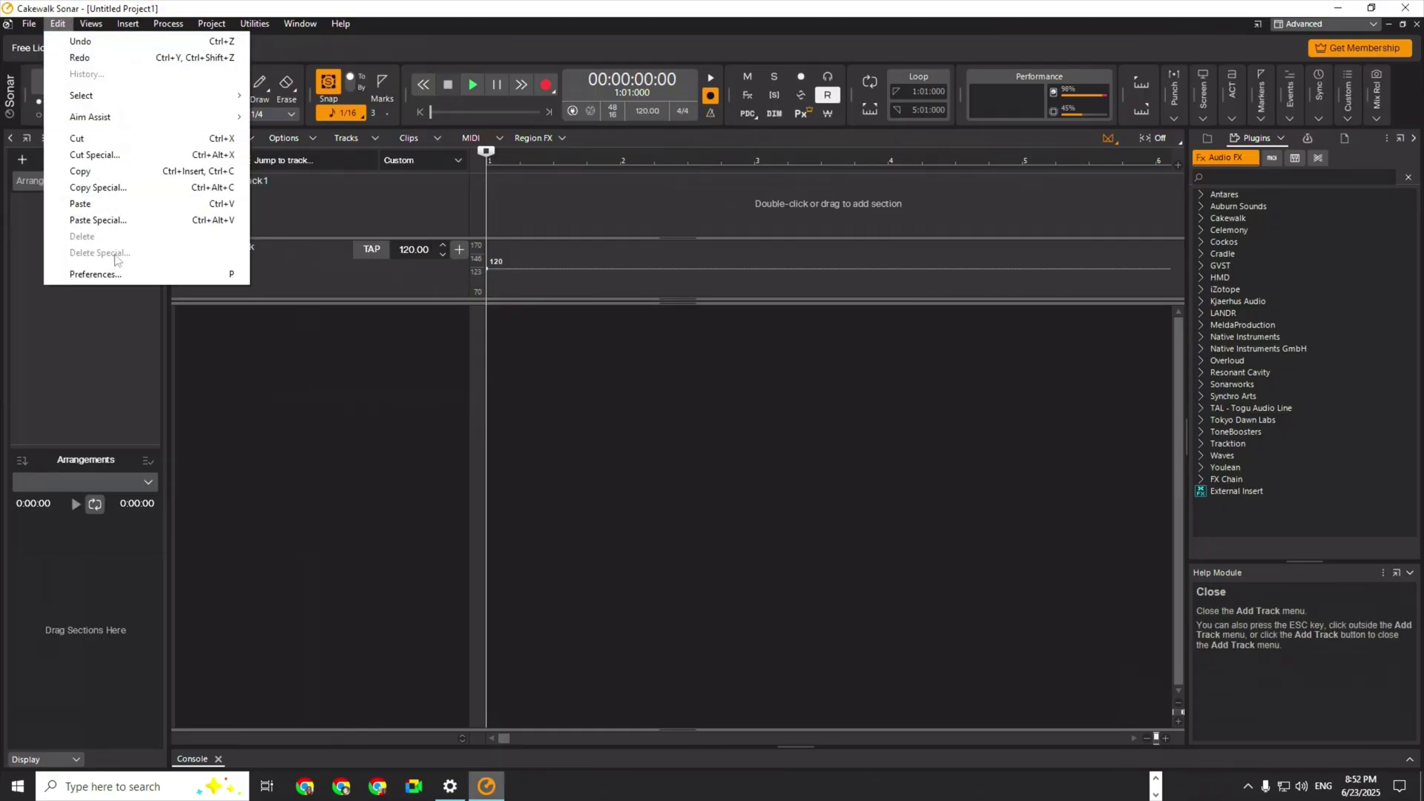
click(122, 280)
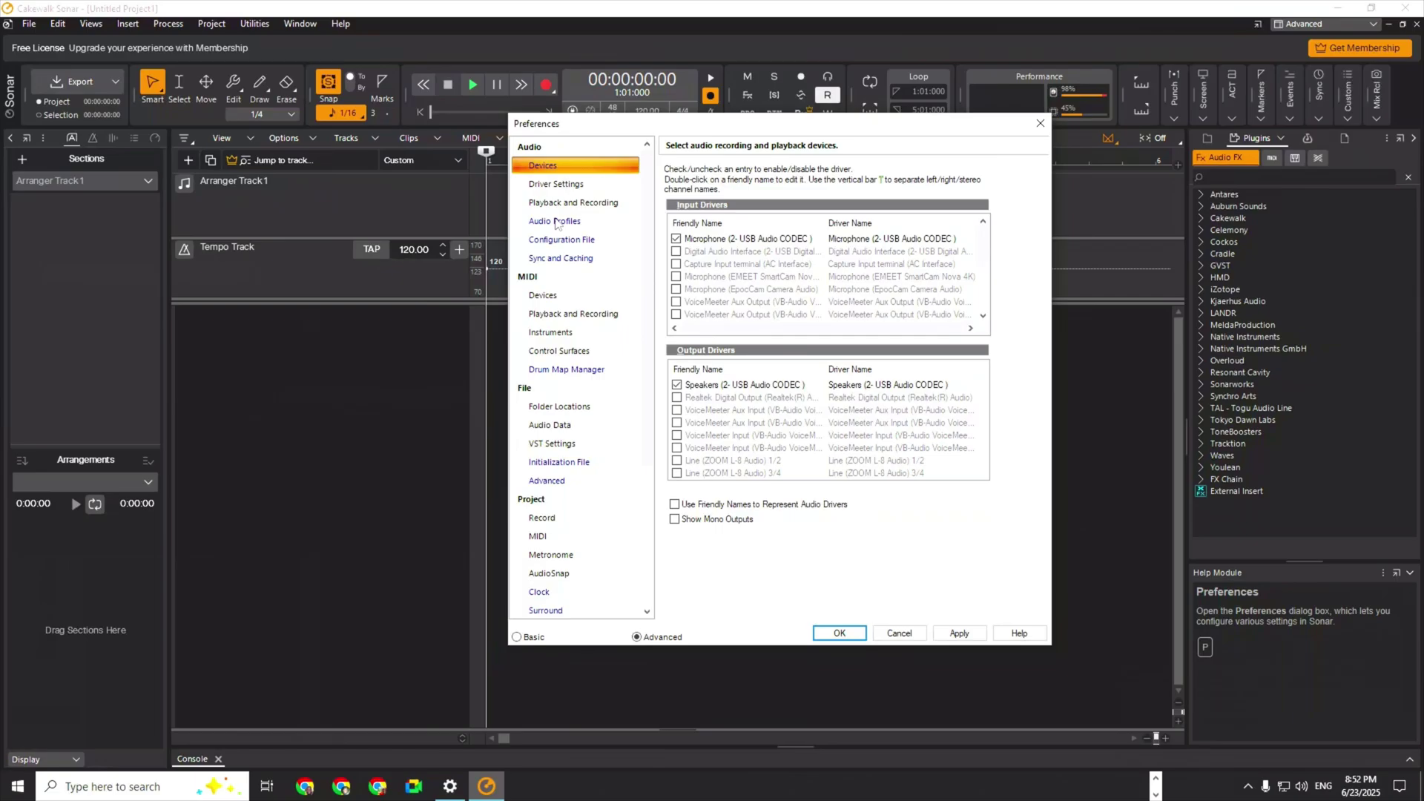
click(568, 185)
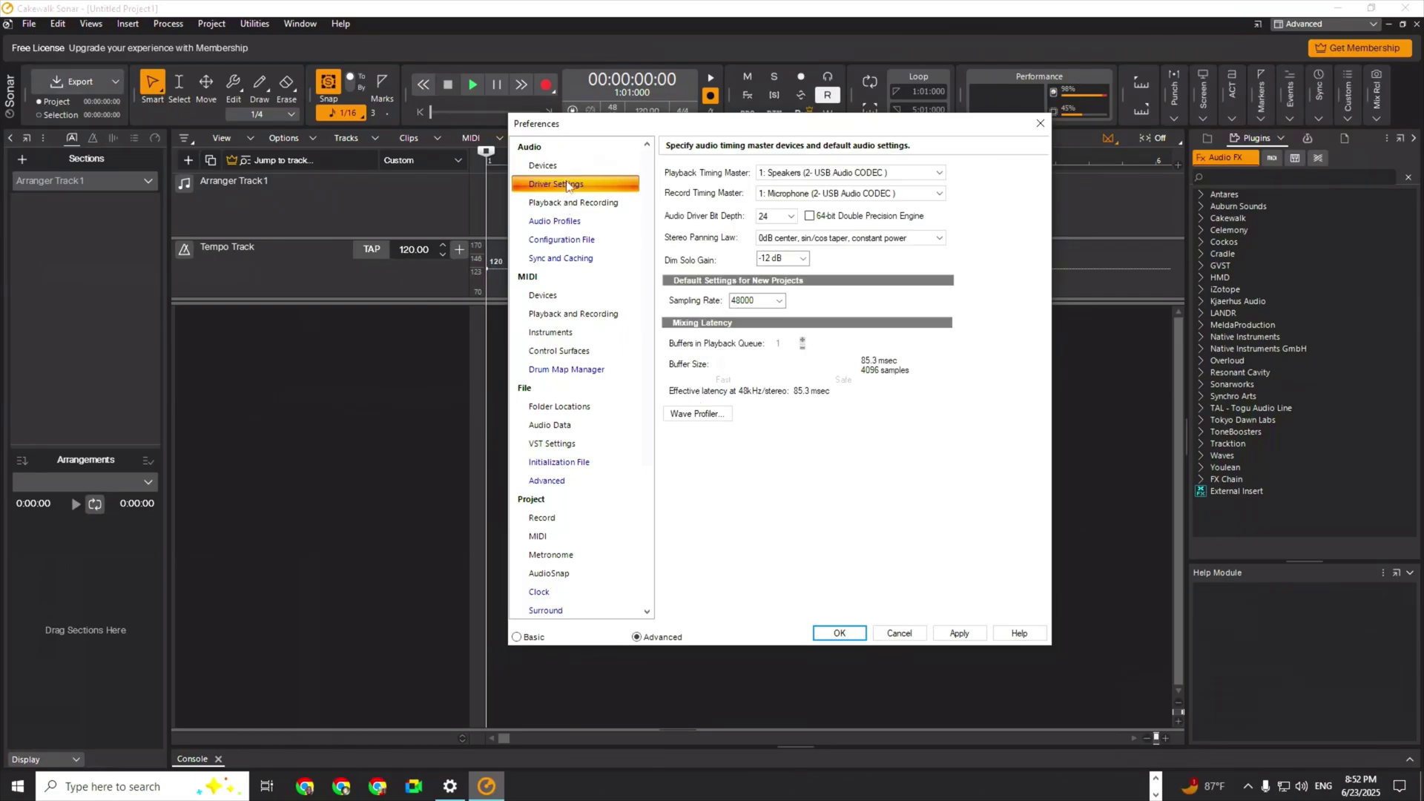
click(573, 202)
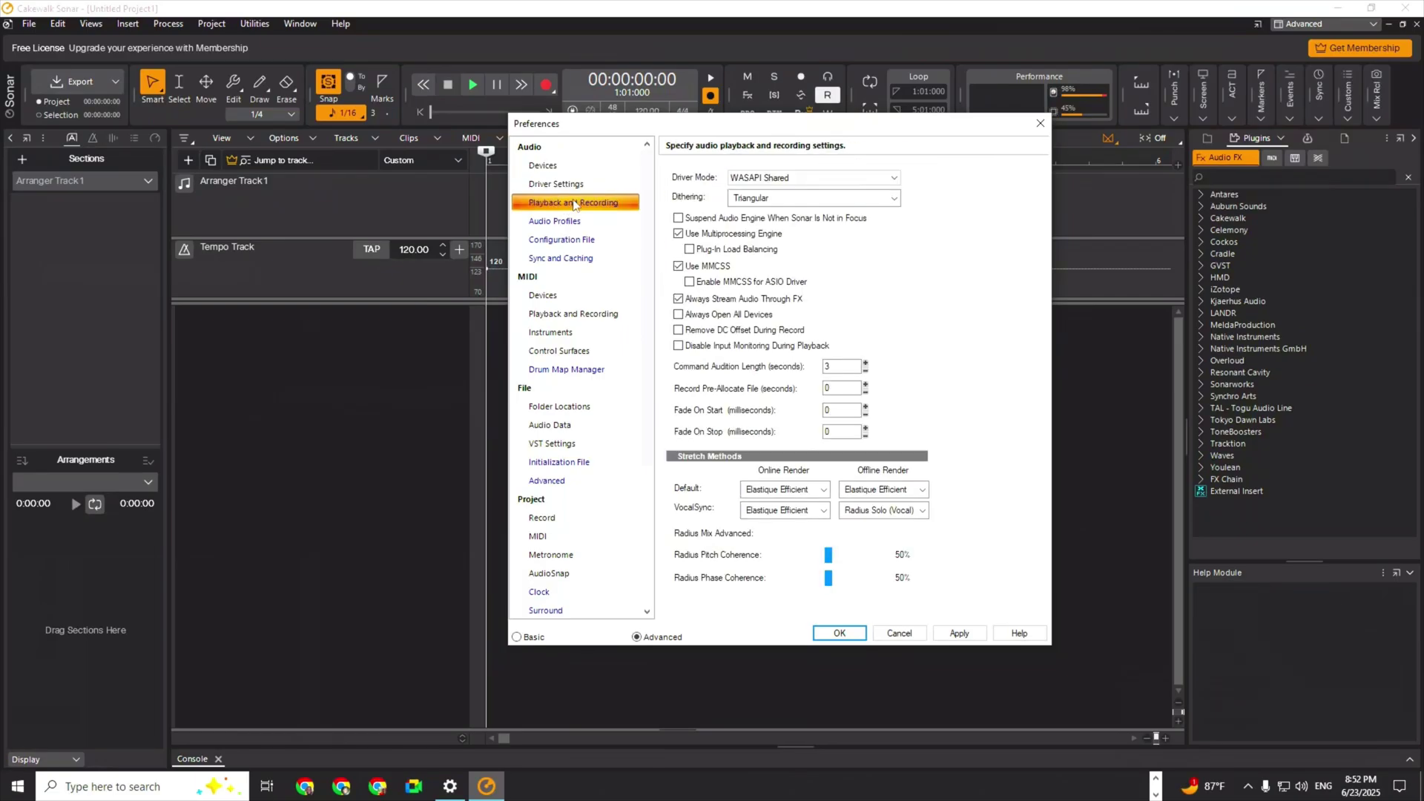
click(786, 178)
click(790, 236)
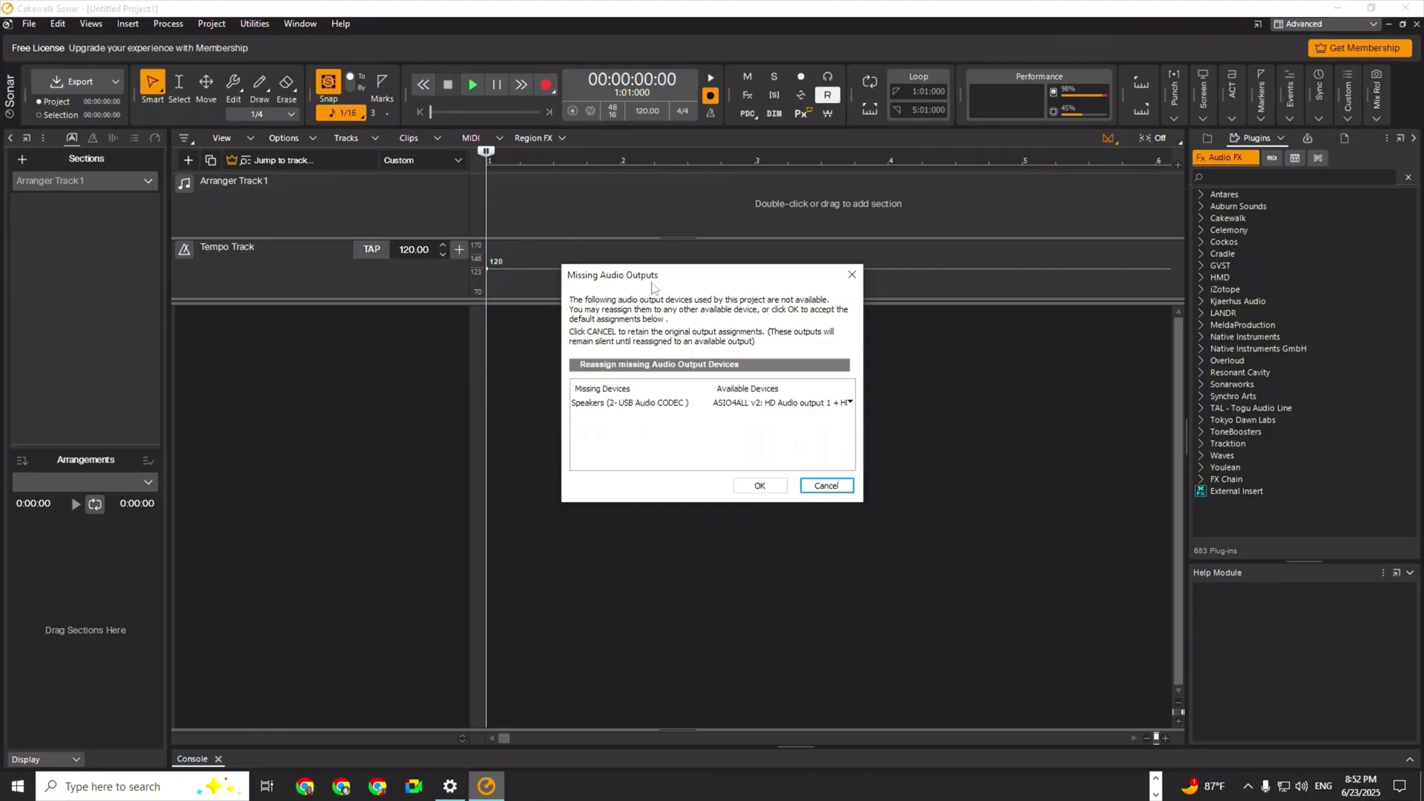
Reassign Speakers to ASIO4ALL output 1 + 2, accept WASAPI mode, and stop driver profiling.
click(808, 419)
click(849, 402)
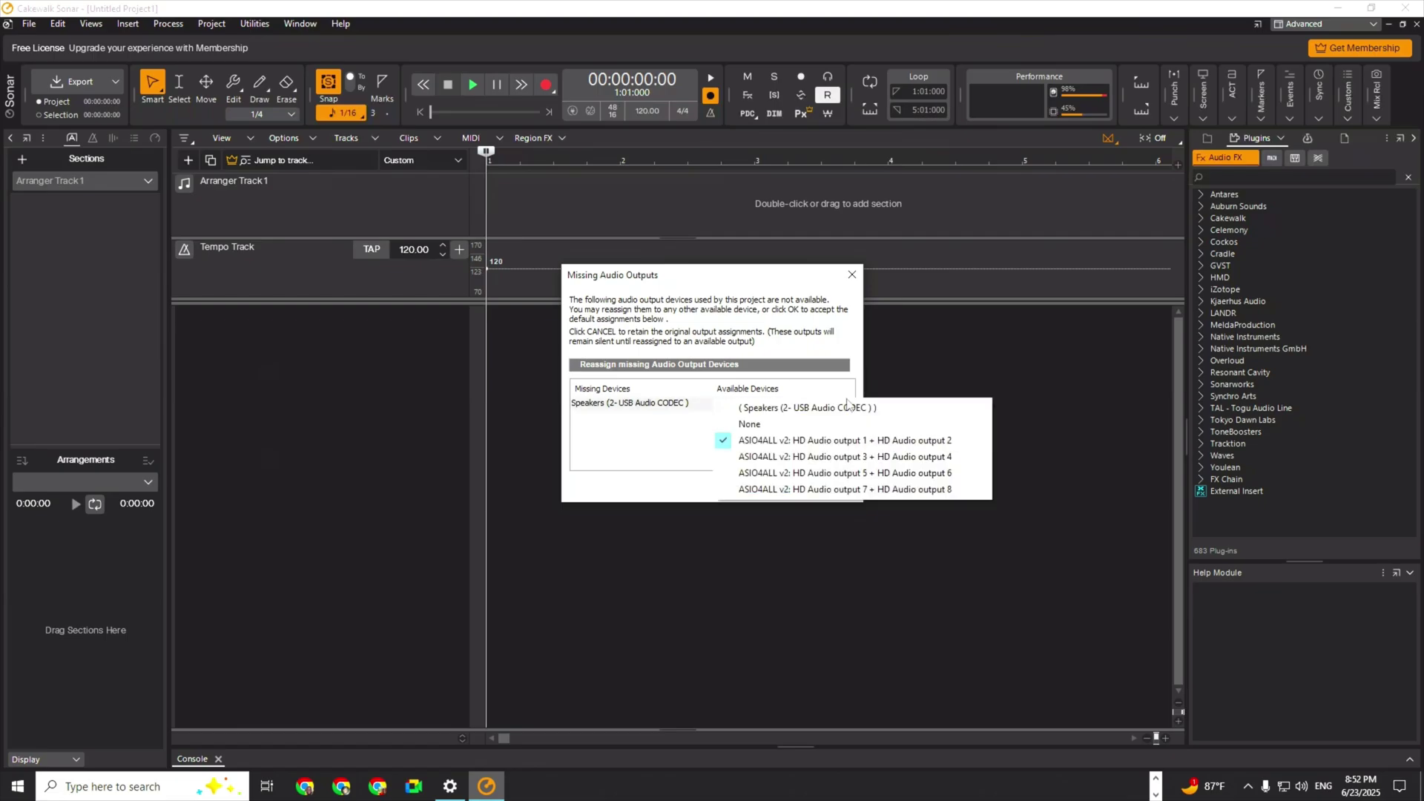
click(681, 425)
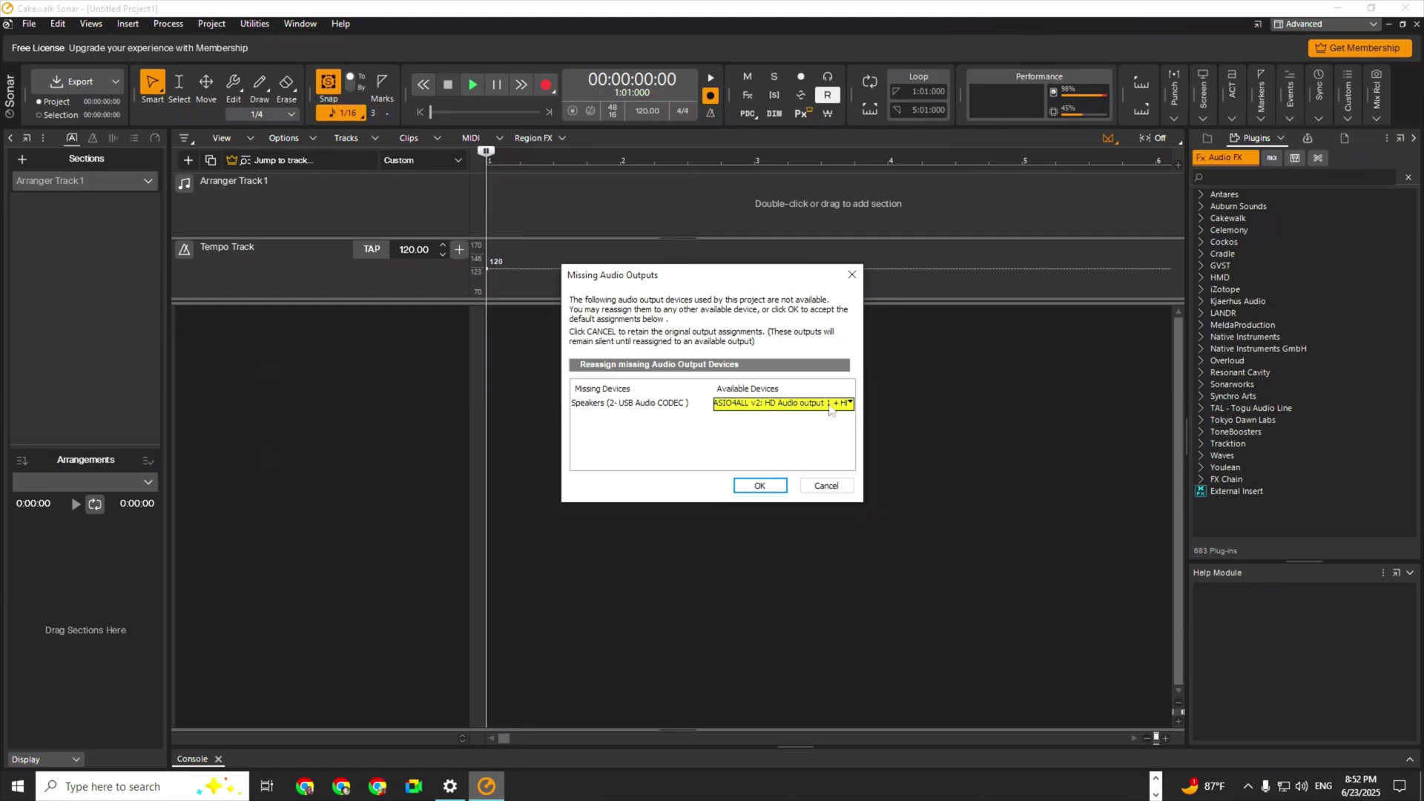
click(843, 486)
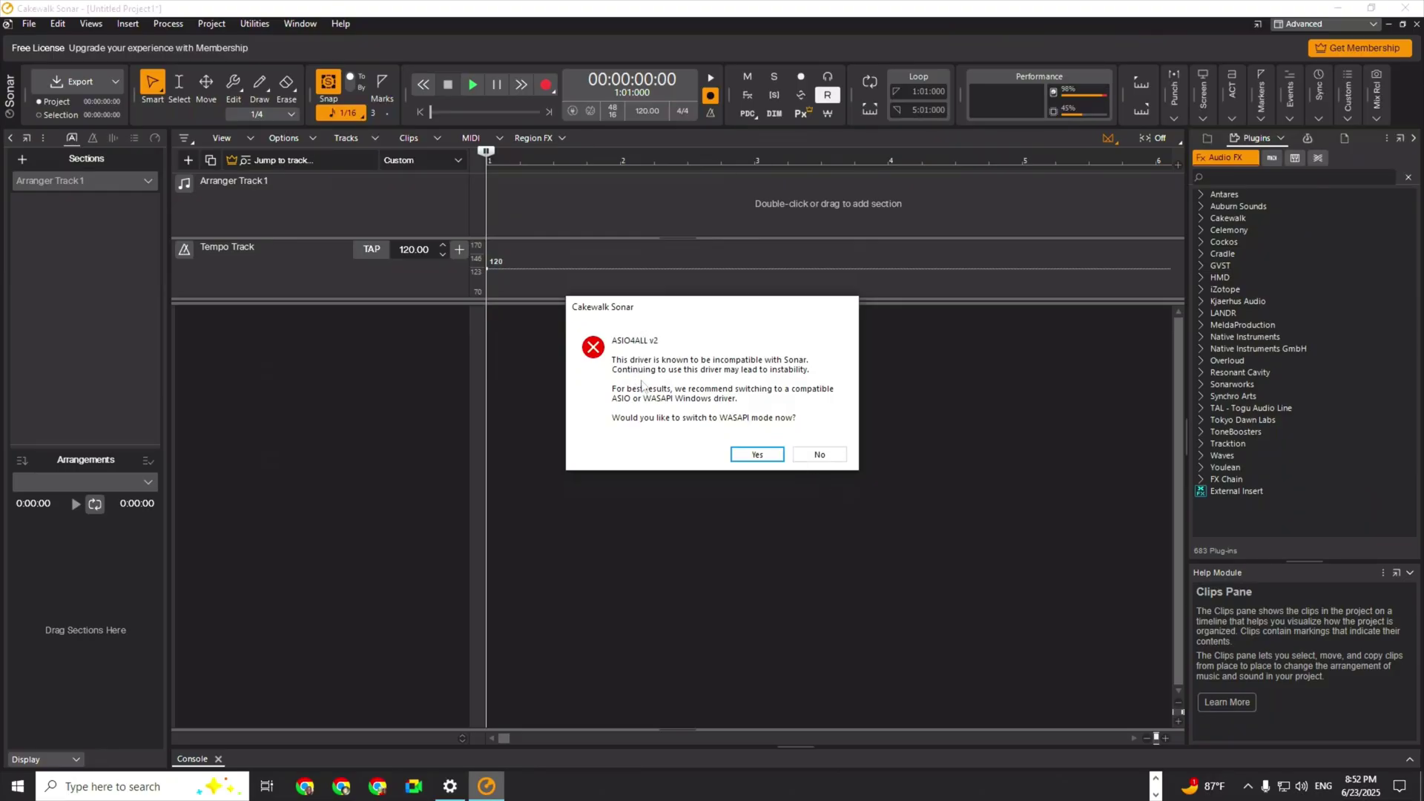
click(757, 455)
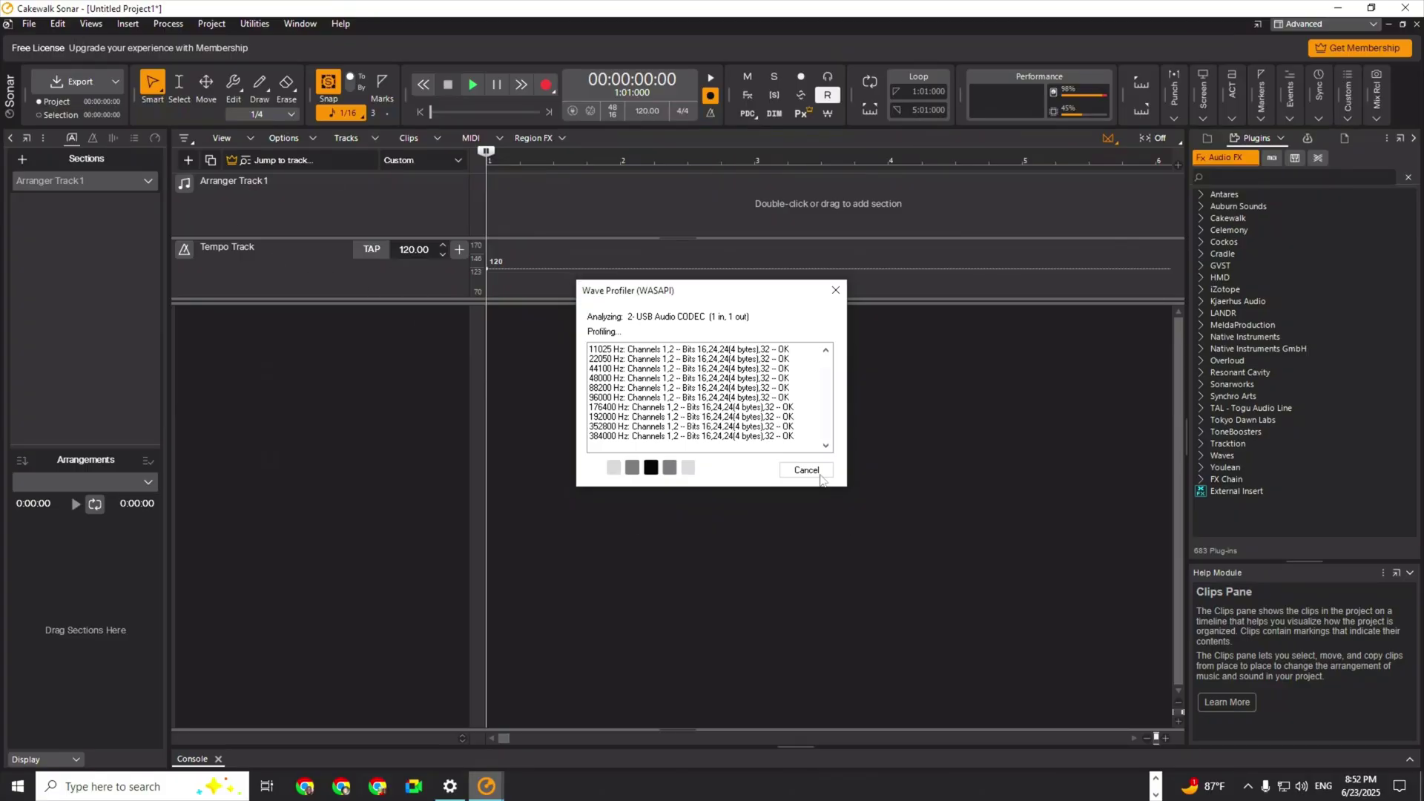
click(819, 475)
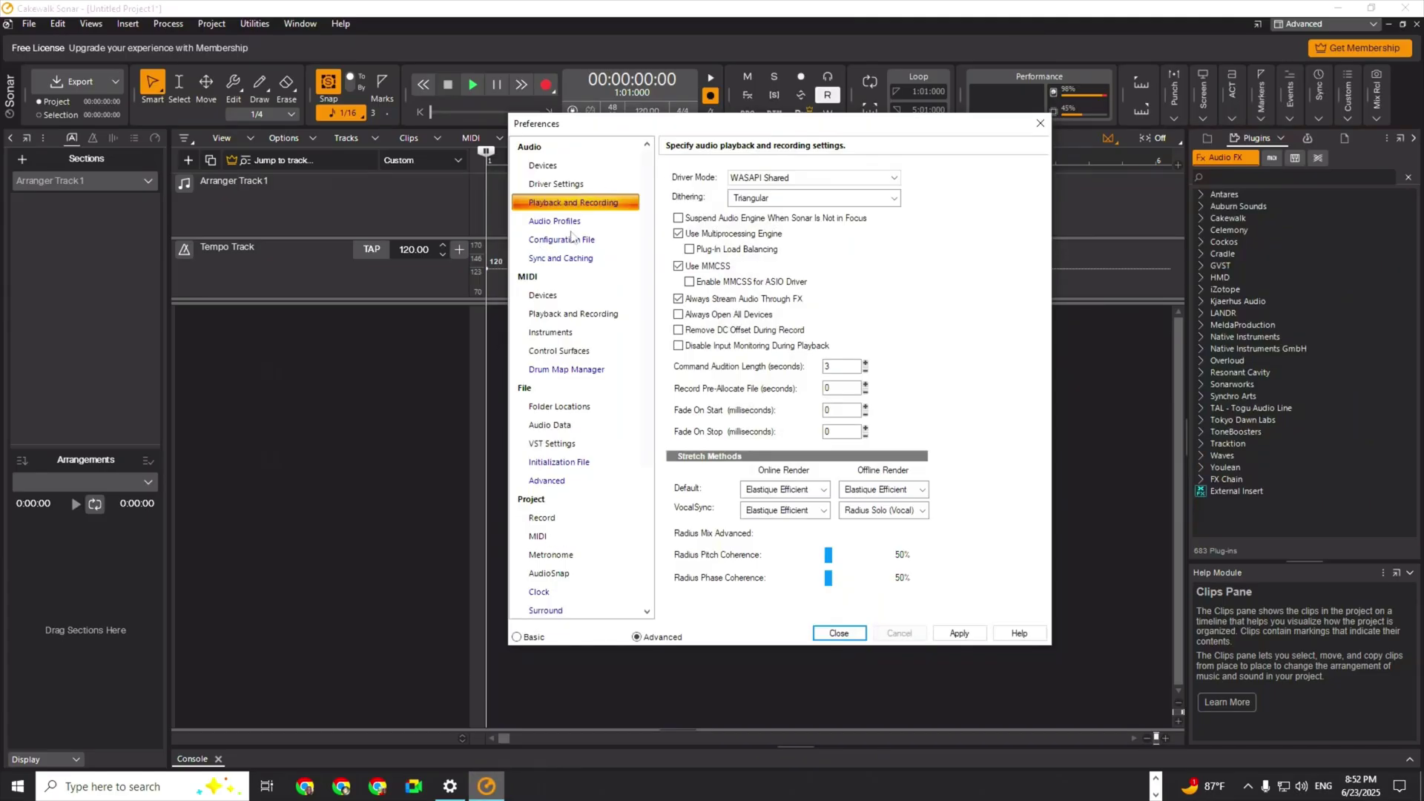
Set the Driver Mode to ASIO, keep the default outputs, and decline WASAPI to stay on ASIO4ALL.
click(753, 178)
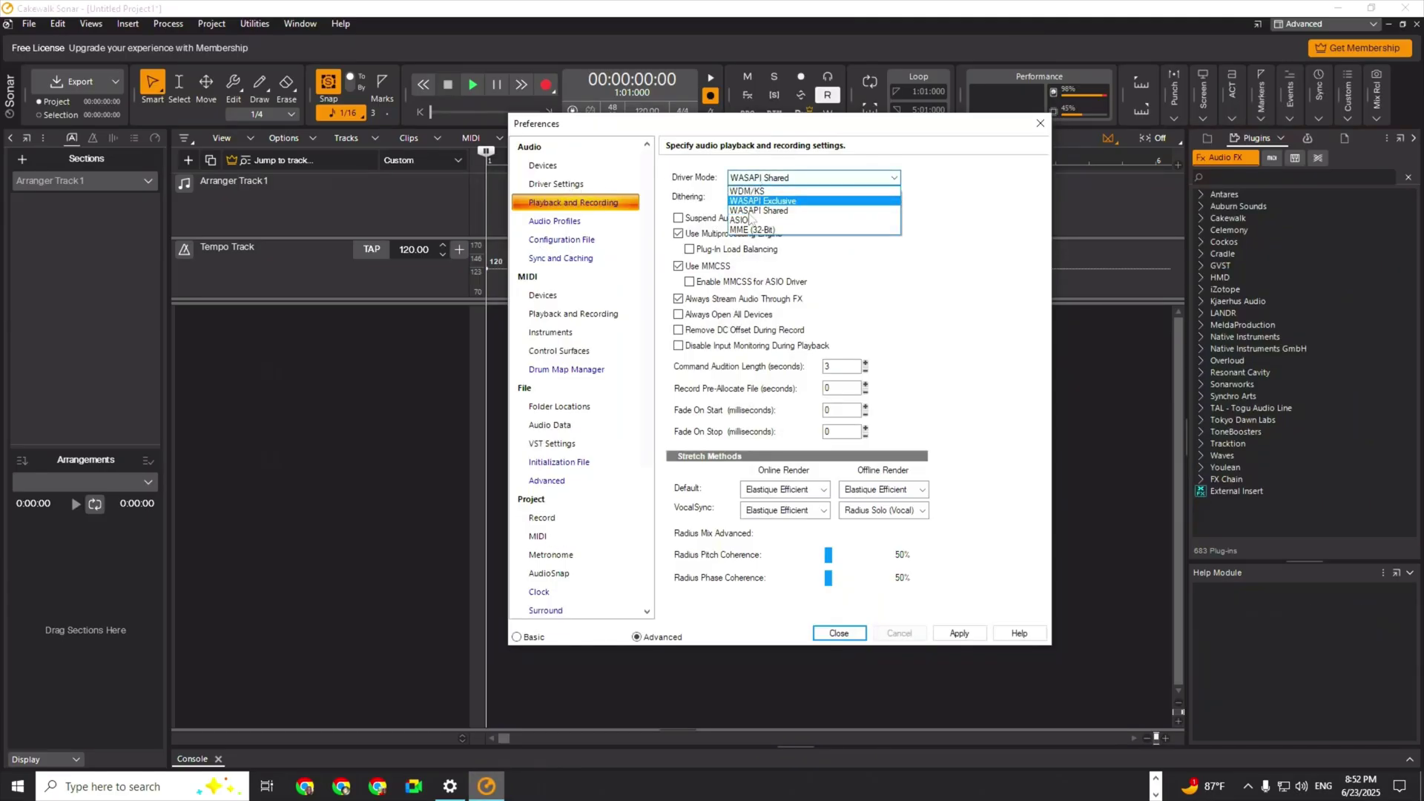
click(766, 221)
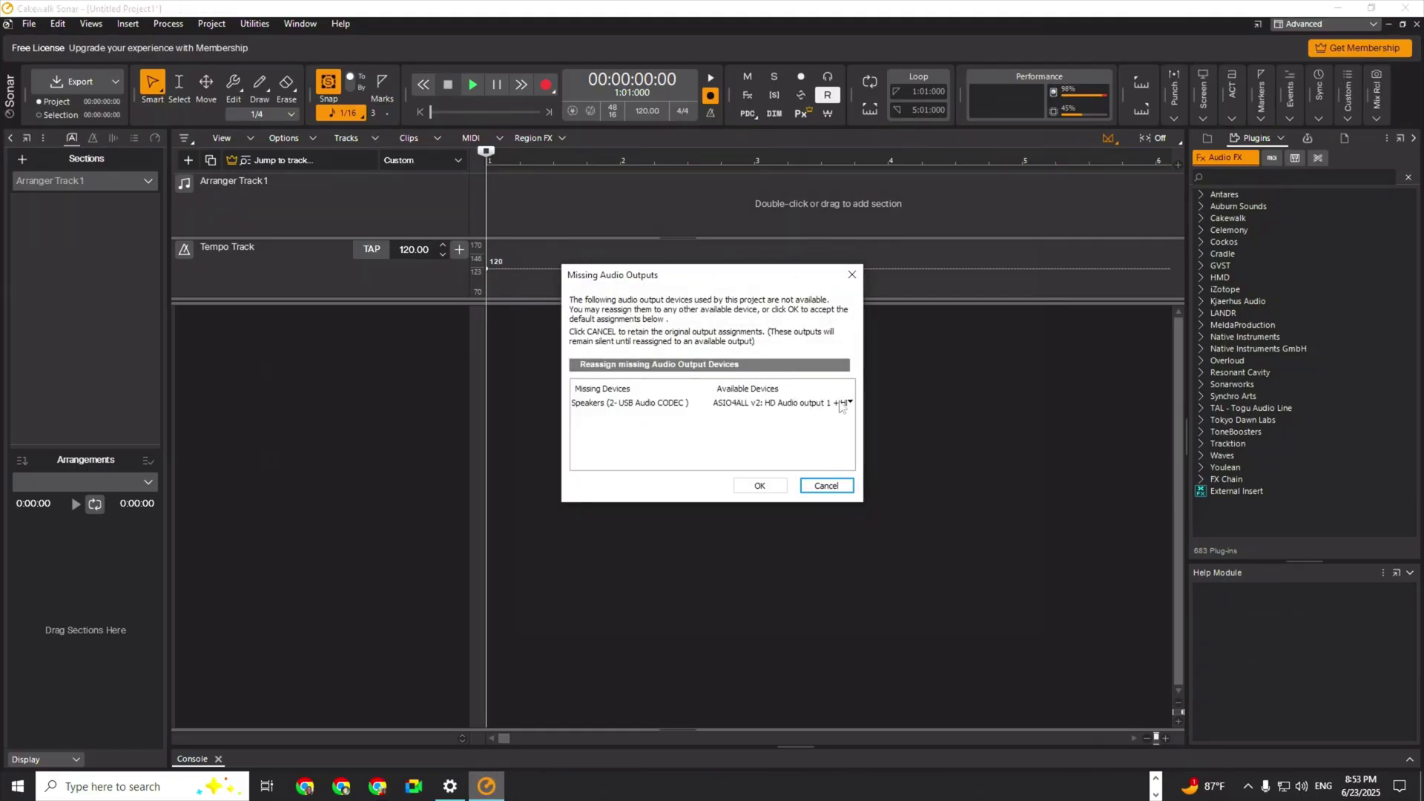
click(761, 487)
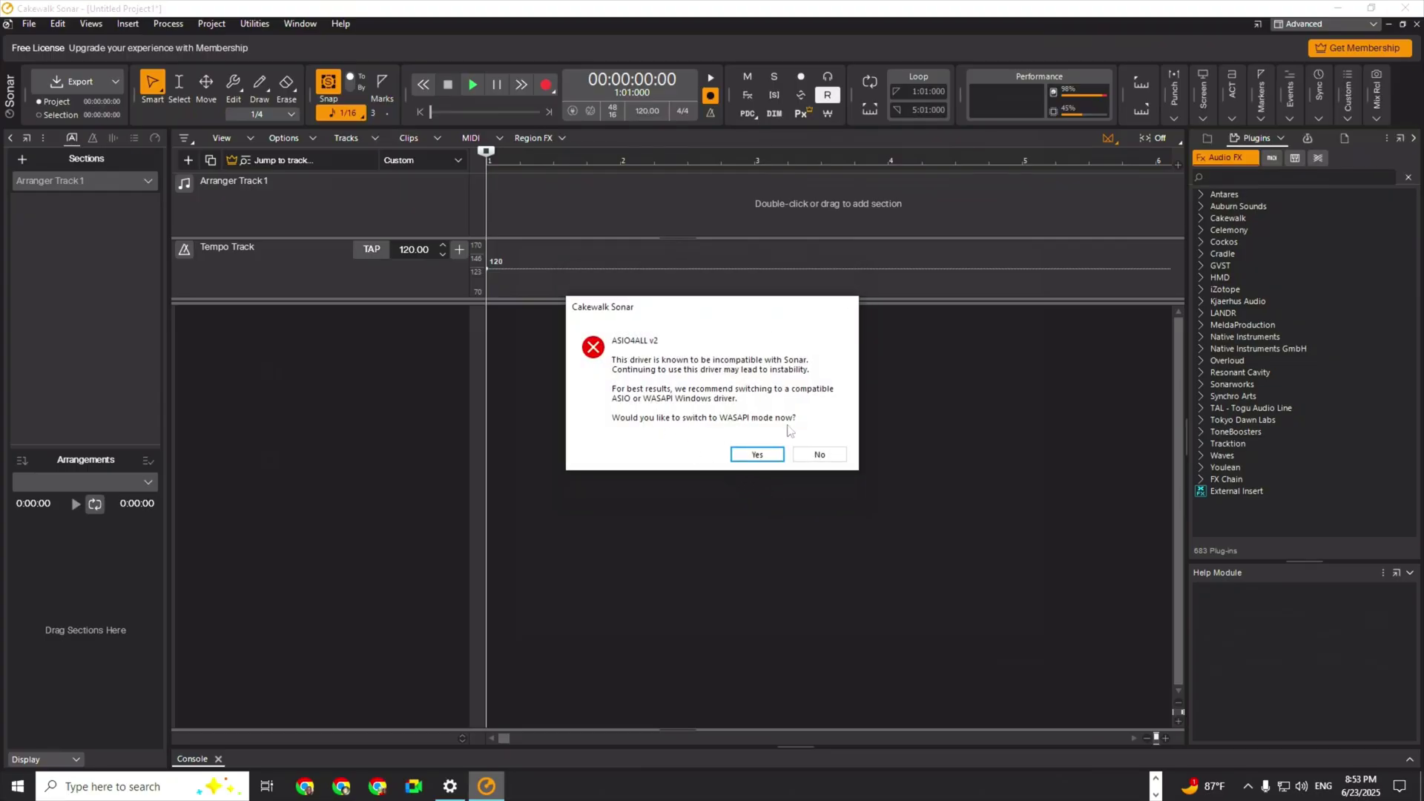
click(819, 454)
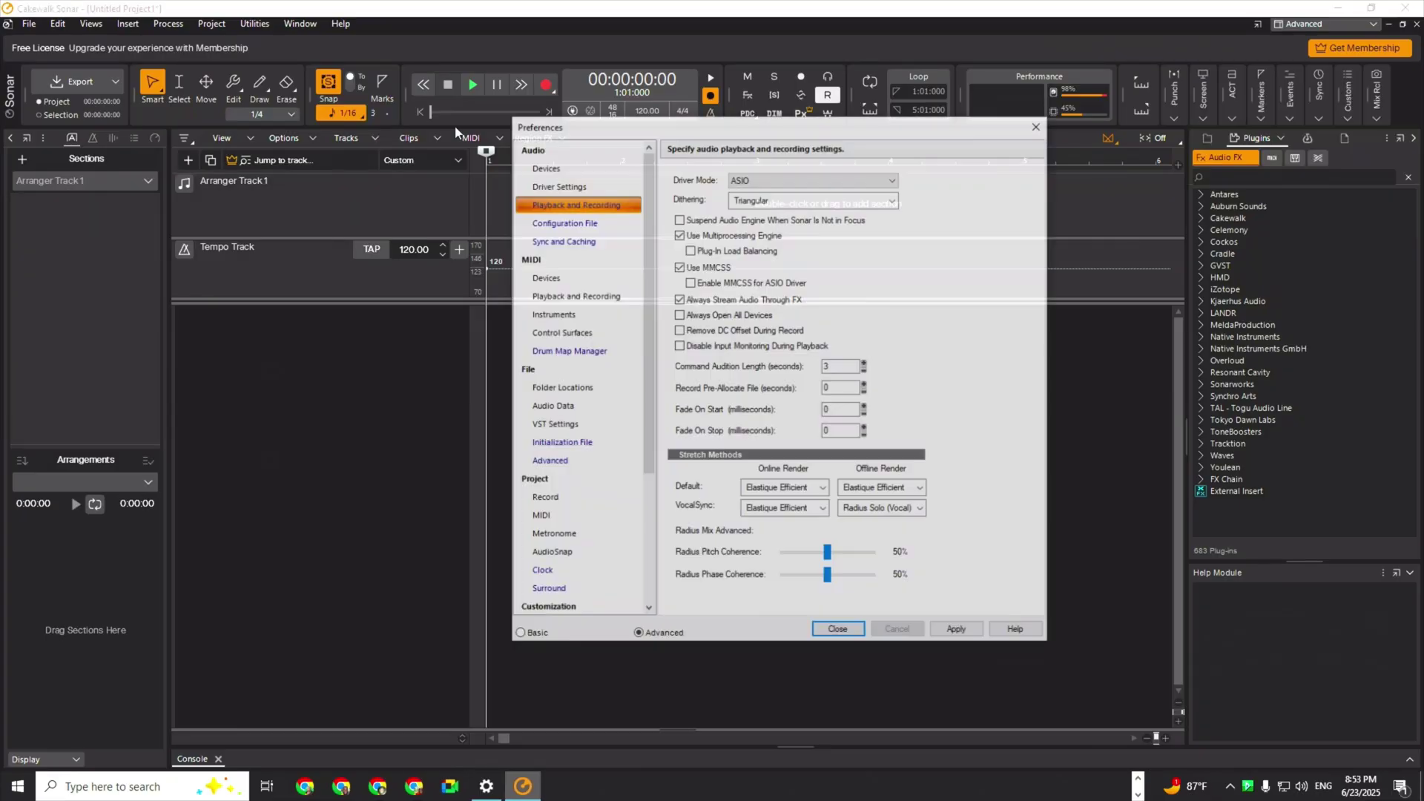
On the audio Devices page, disable the ASIO4ALL outputs and enable ZOOM L-8 ASIO Driver Out 1.
click(582, 185)
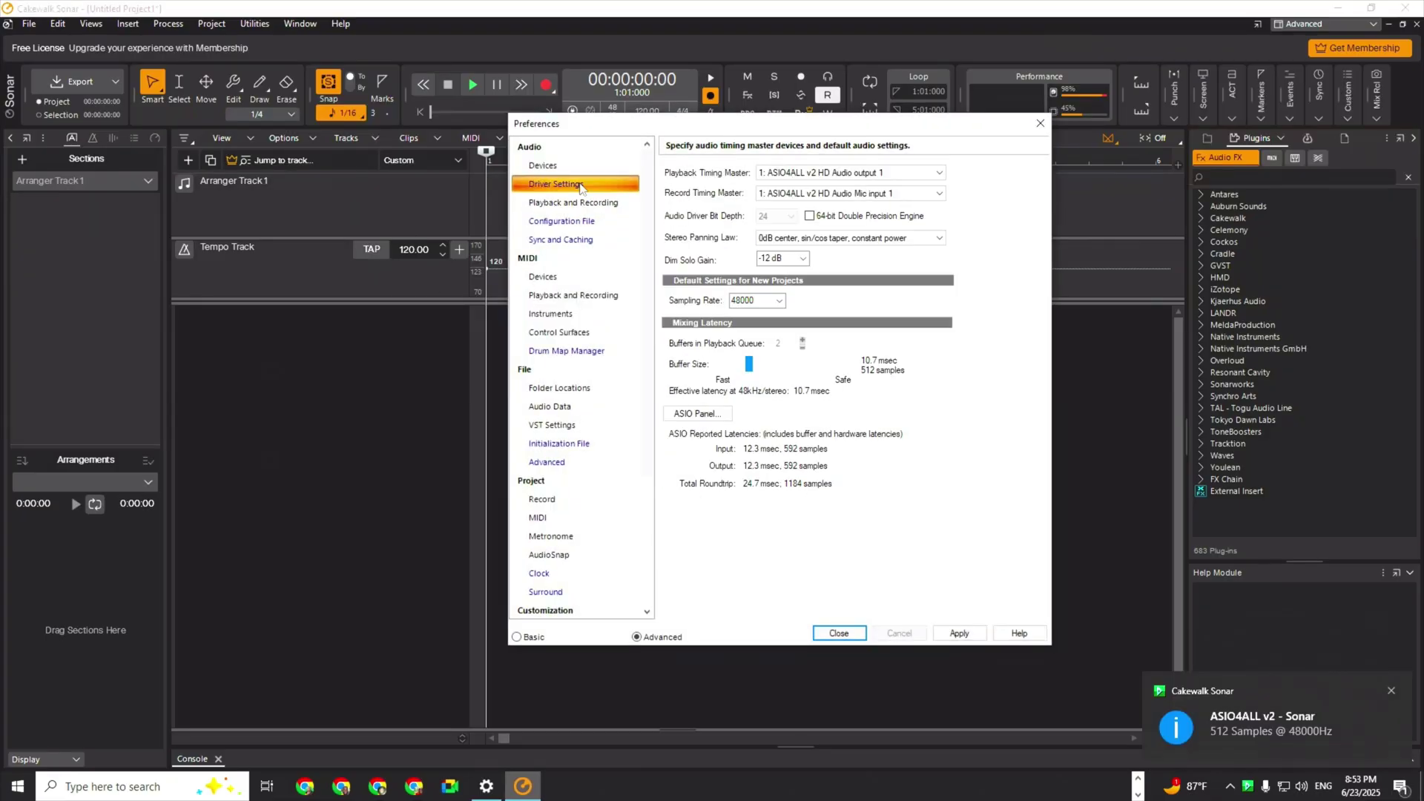
click(532, 169)
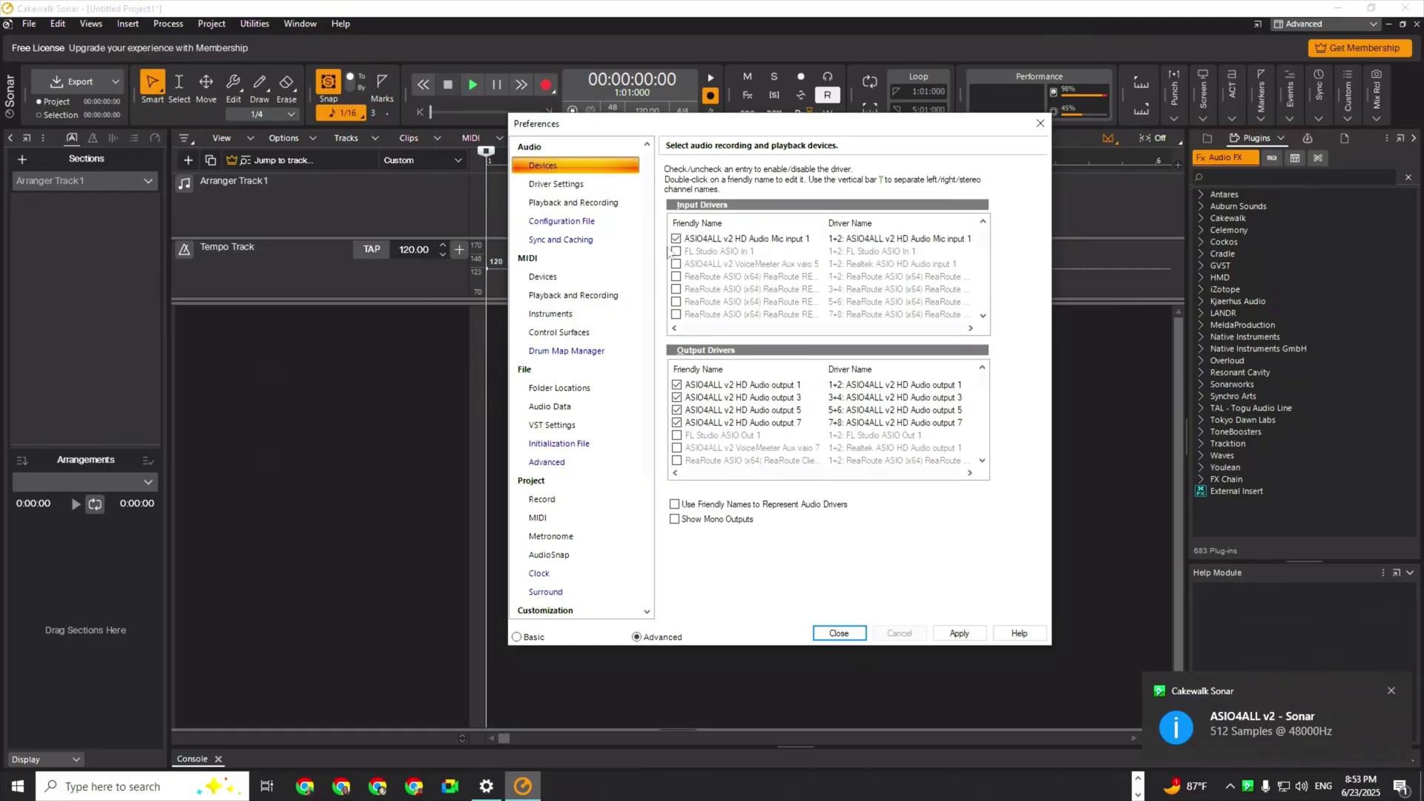
click(676, 385)
click(676, 397)
click(677, 423)
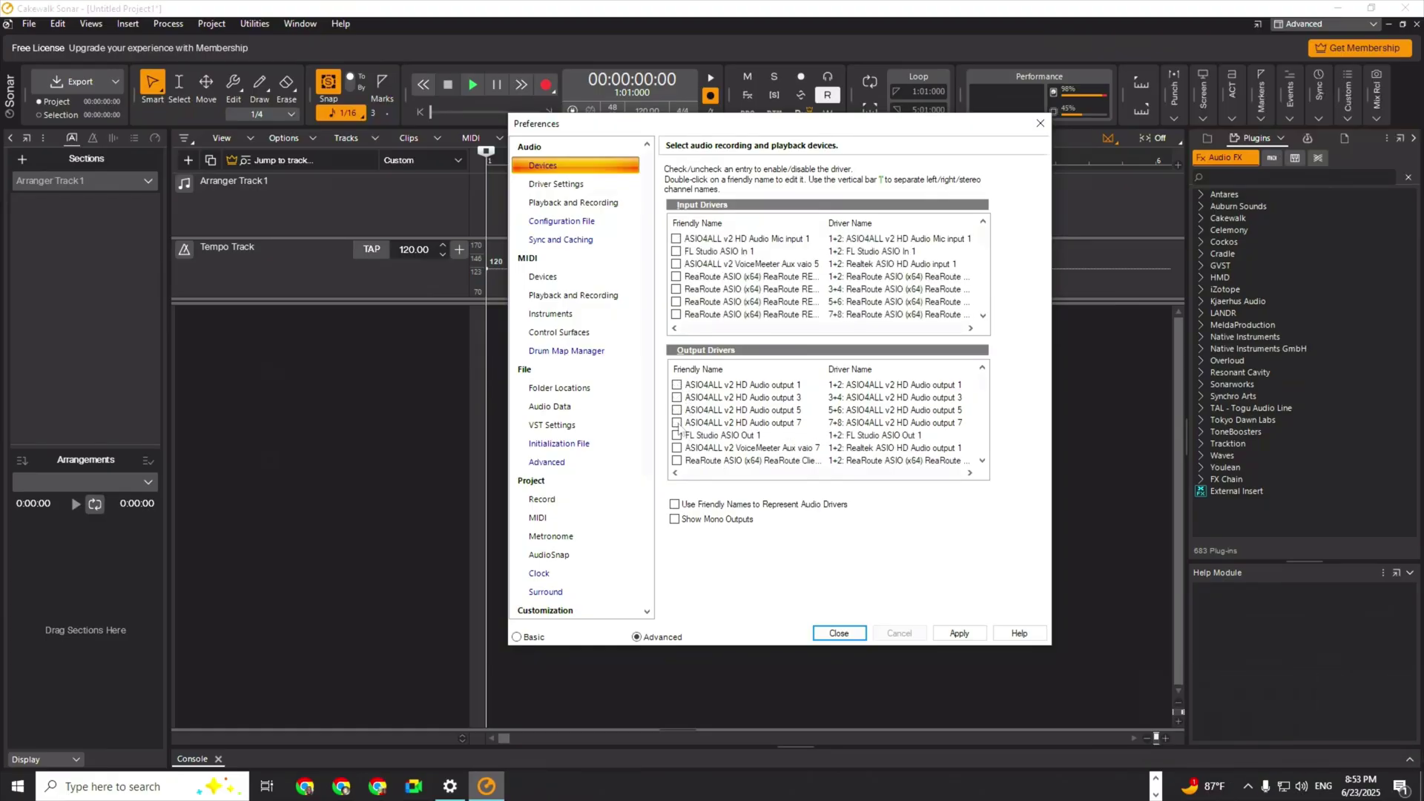
scroll(738, 454, down, 5)
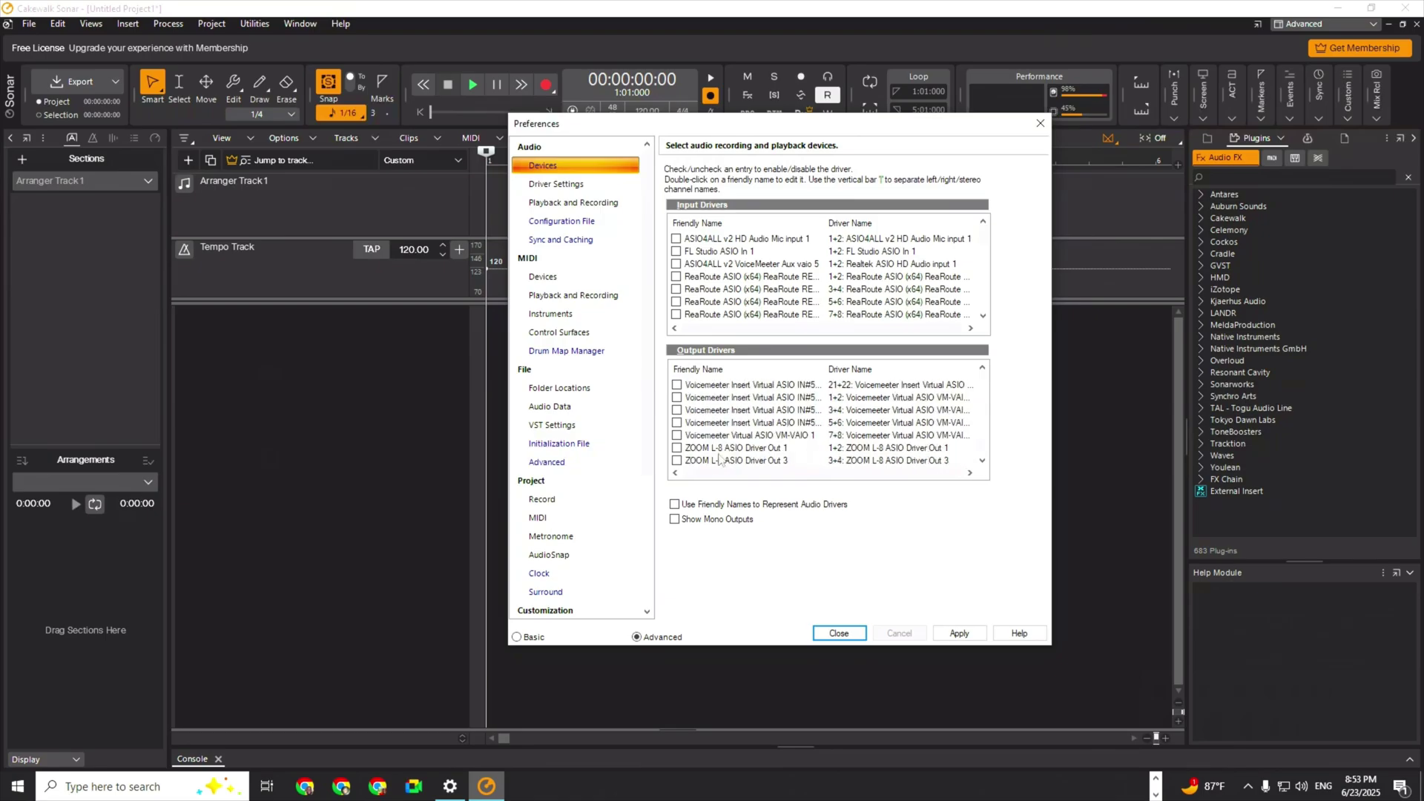
click(676, 448)
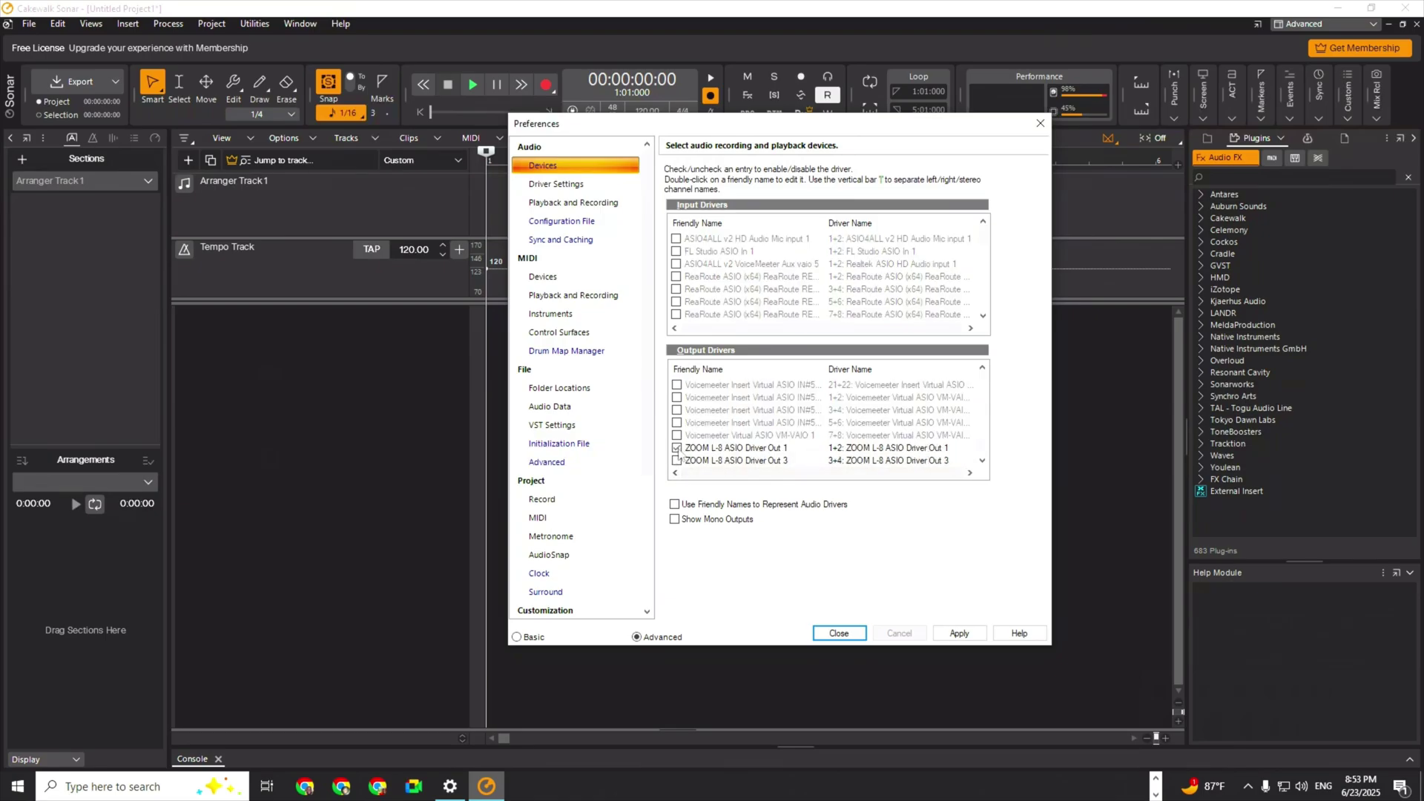
Enable the ZOOM L-8 Master L and In 8 L inputs and apply the device selection.
scroll(792, 460, up, 5)
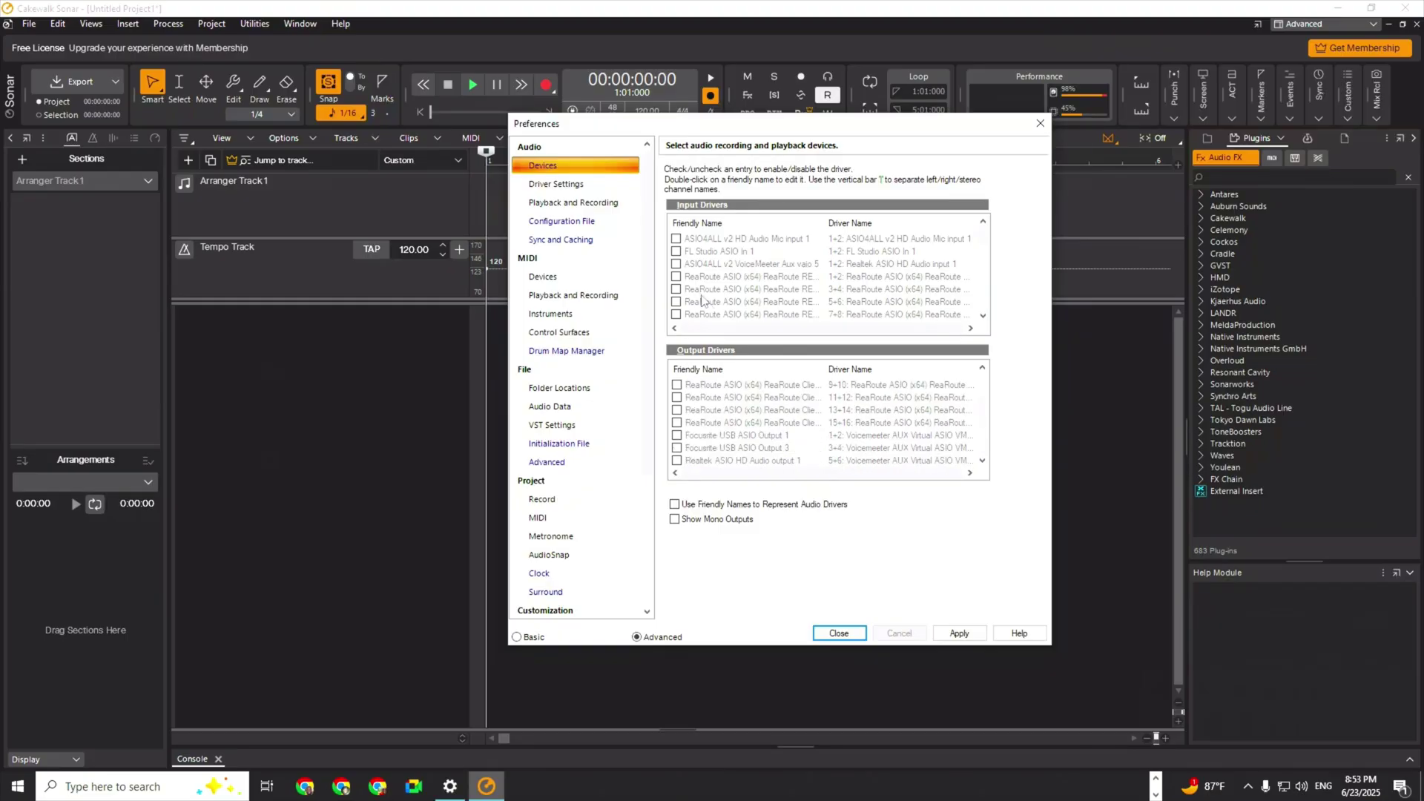
scroll(703, 300, down, 5)
scroll(703, 300, down, 3)
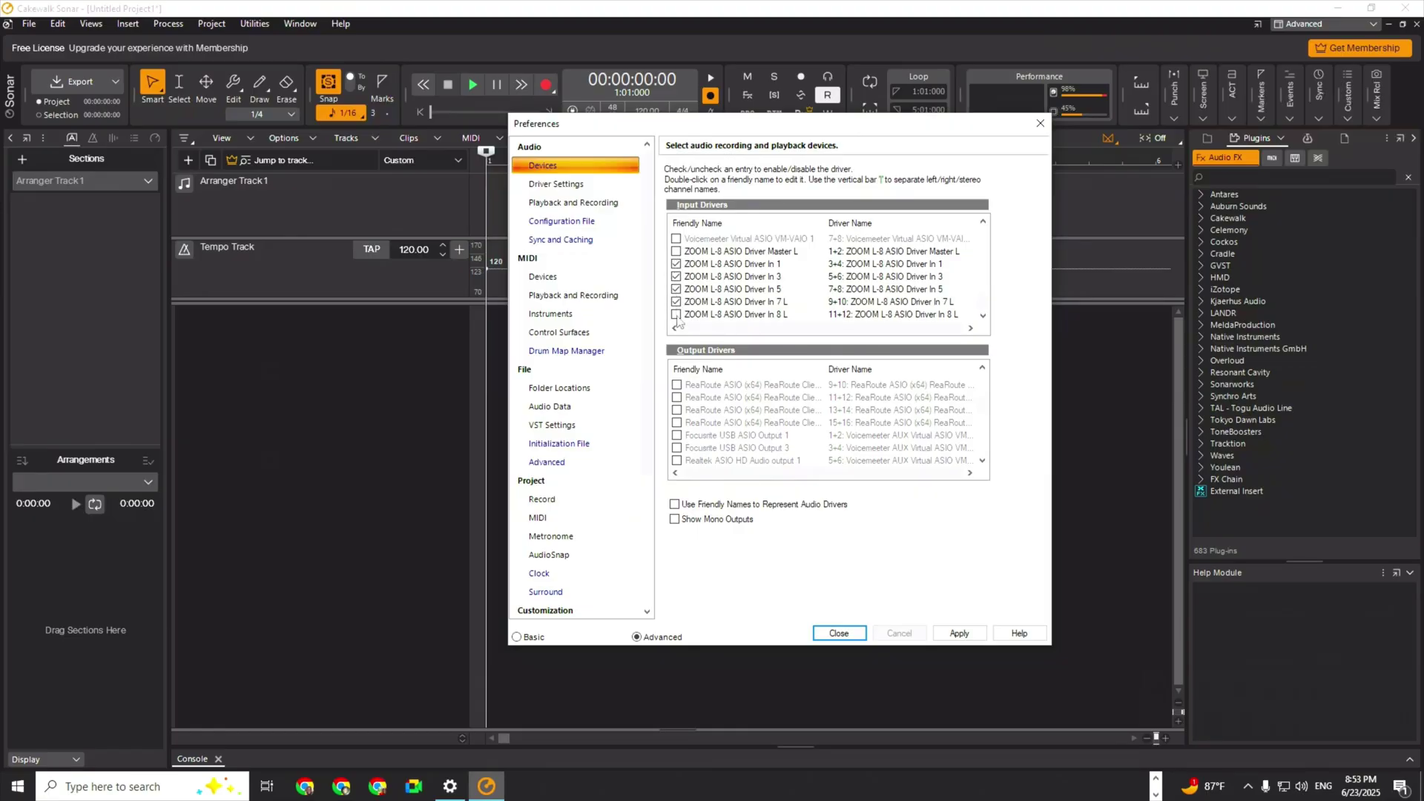
click(676, 314)
click(676, 252)
click(959, 633)
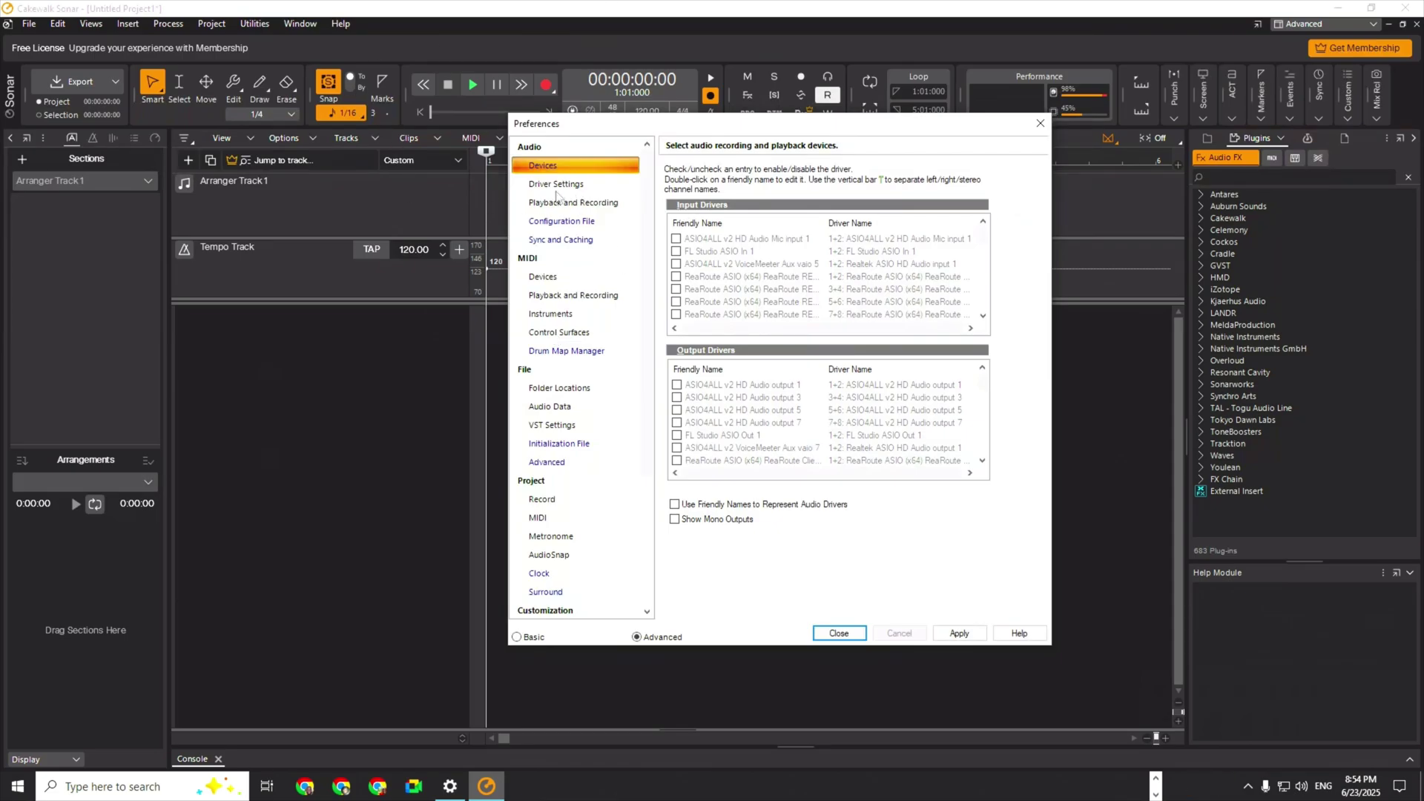
Review the Driver Settings, Playback and Recording, Devices, MIDI Devices, Record and auto-save preference pages.
click(557, 190)
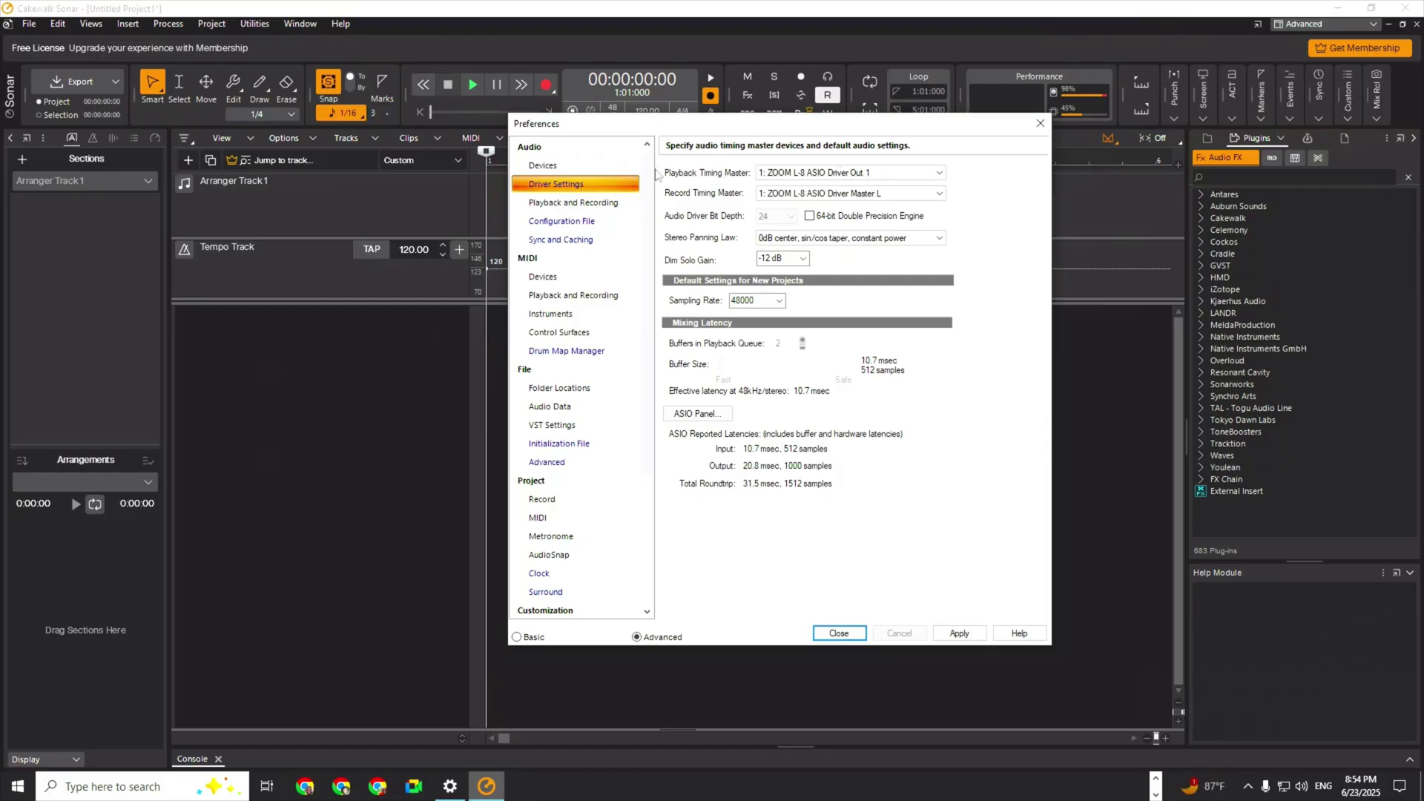
click(598, 207)
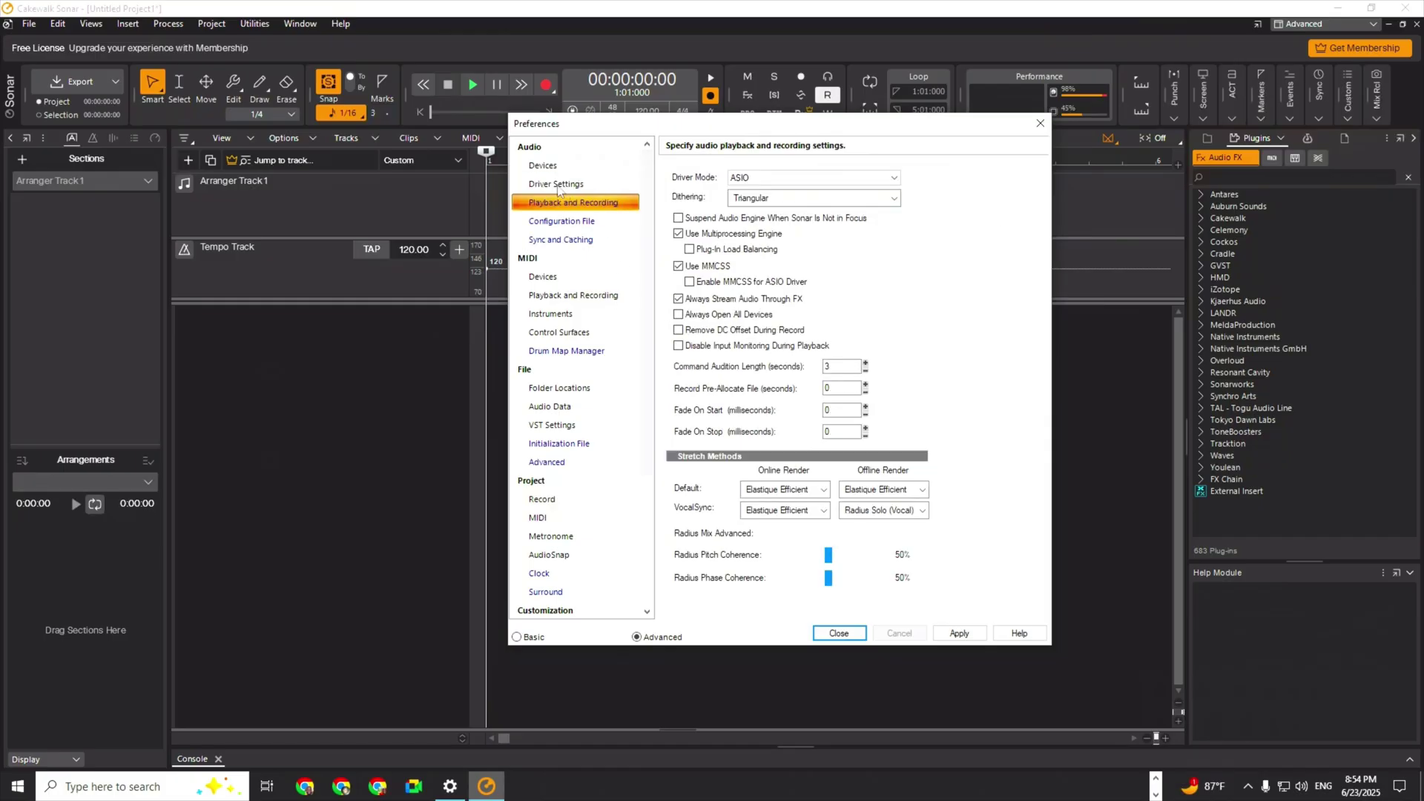
click(548, 167)
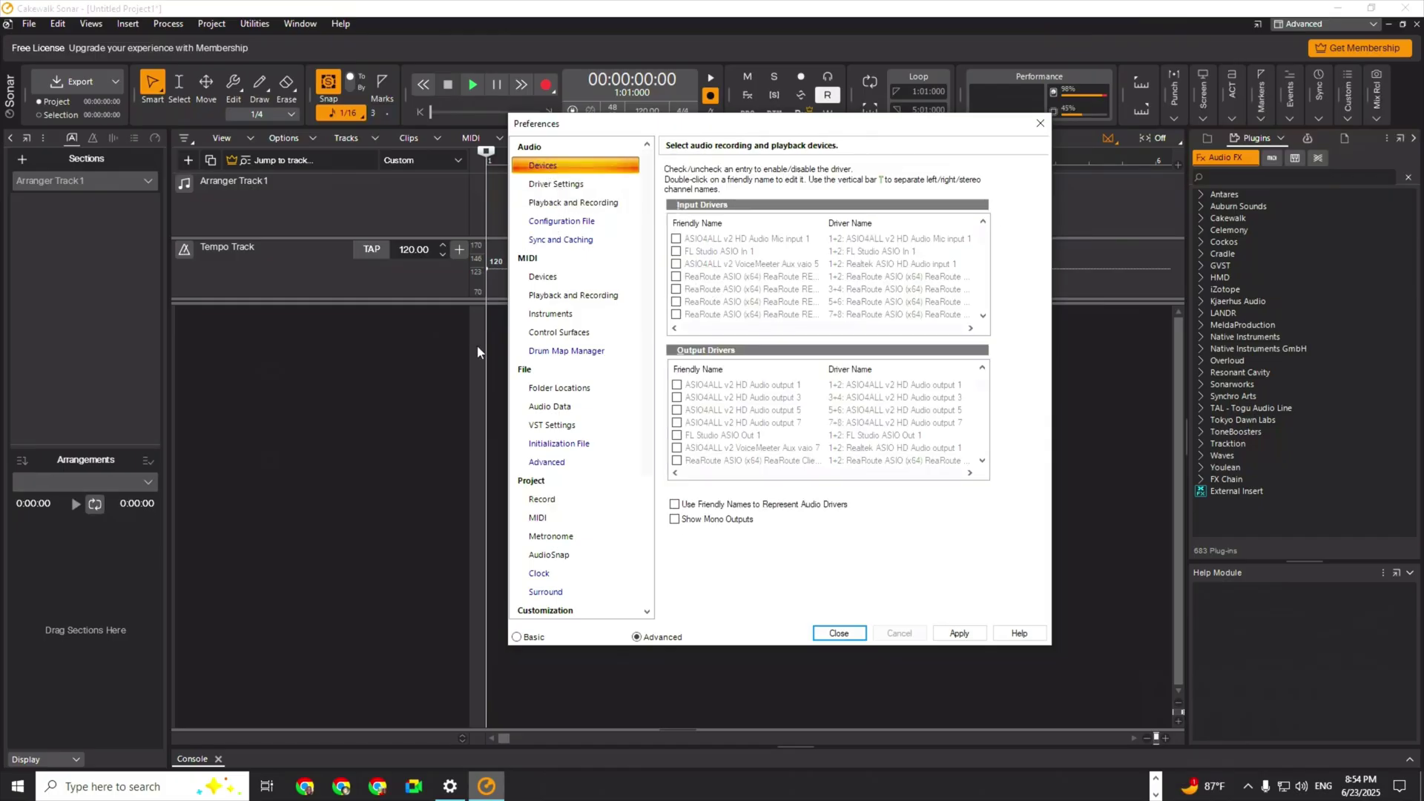
click(542, 277)
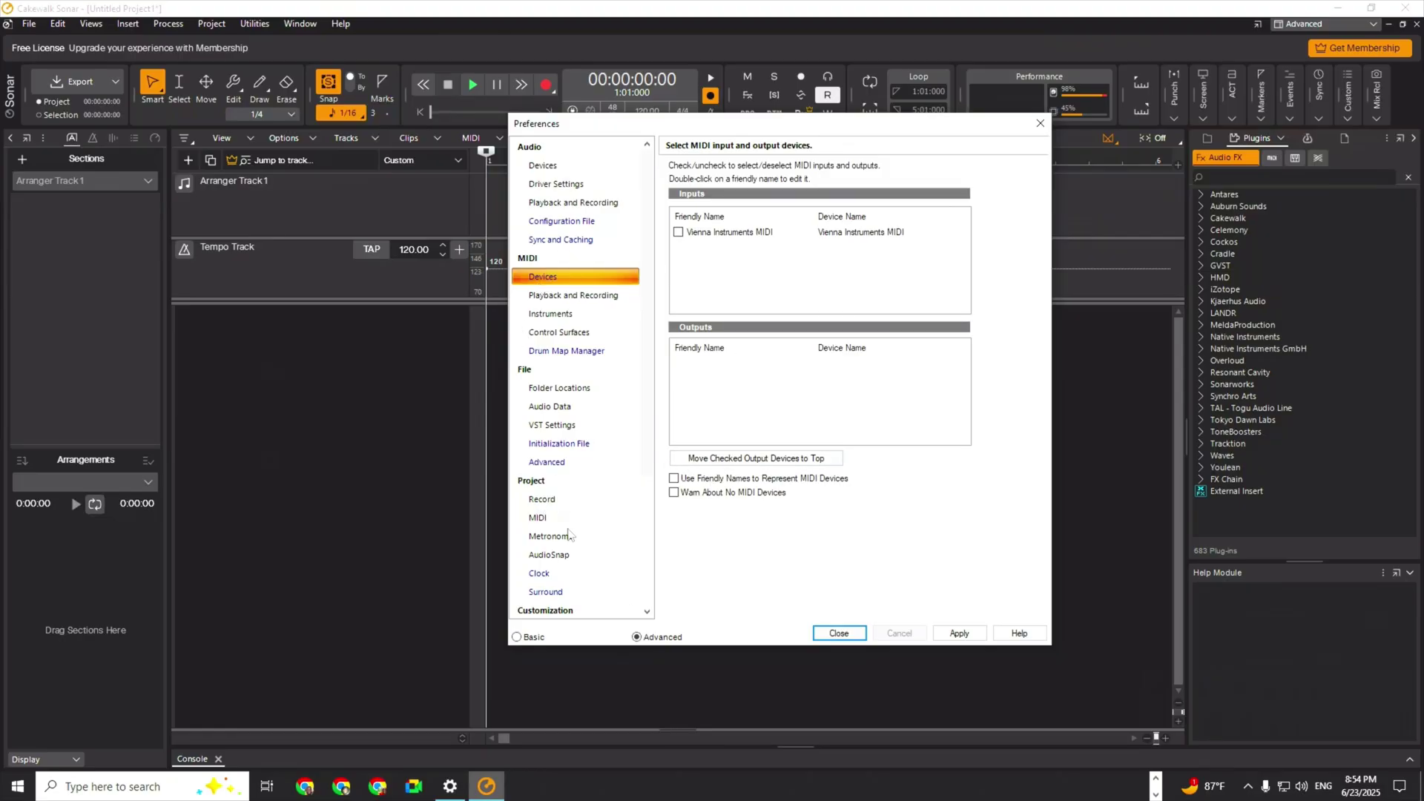
click(557, 501)
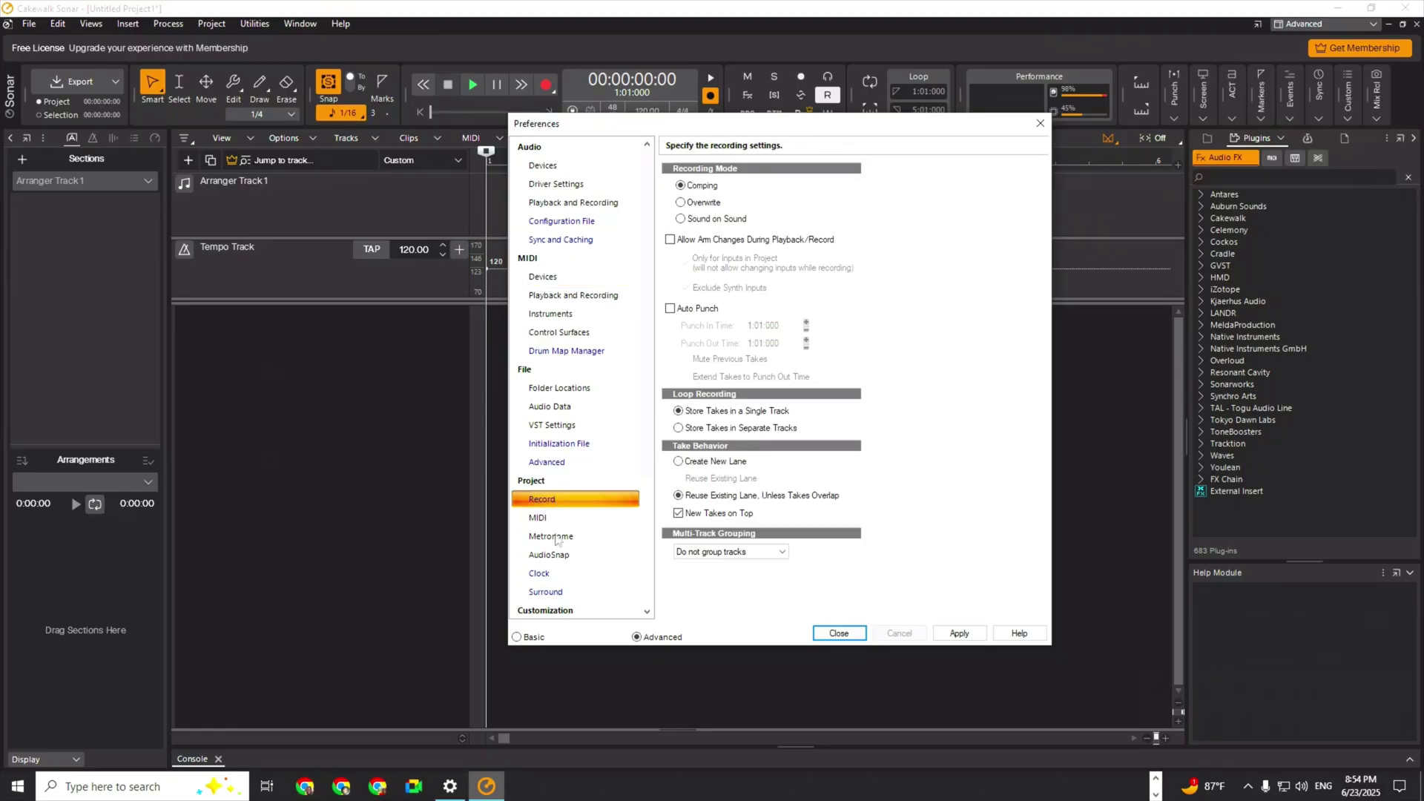
click(547, 463)
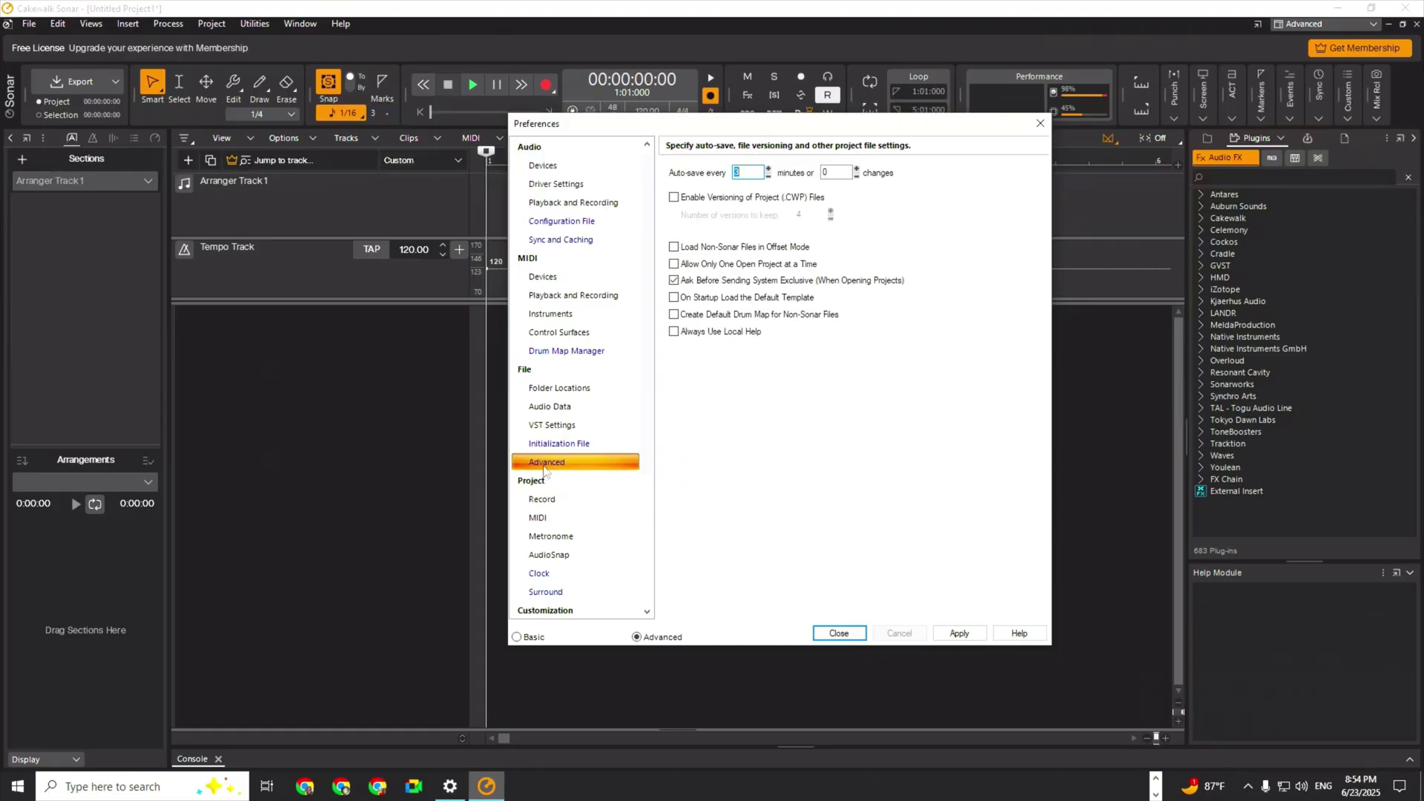
Apply the preference changes and close the Preferences window.
click(946, 637)
click(838, 633)
click(838, 633)
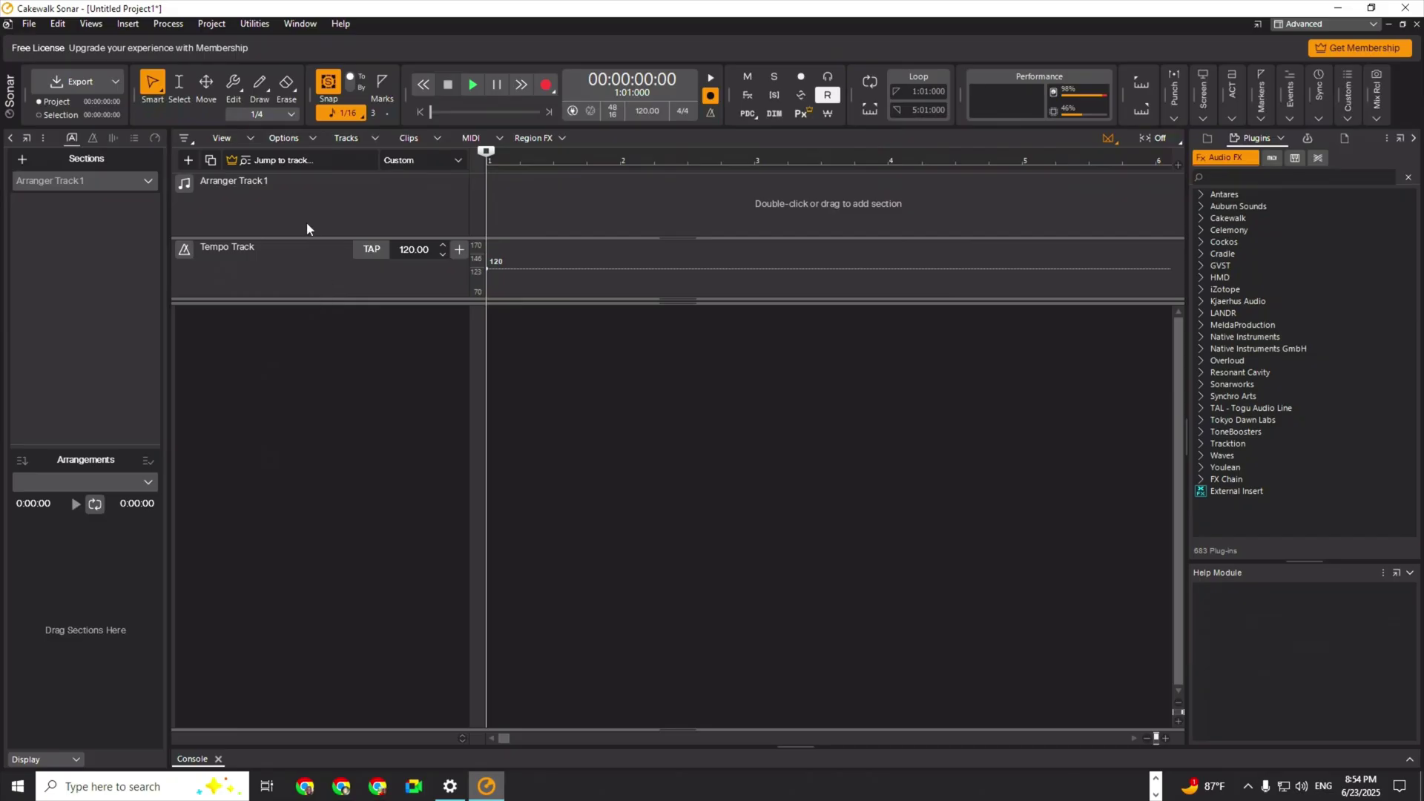
Shorten the arranger and tempo track lanes, then begin adding an instrument track.
drag(321, 235, 321, 198)
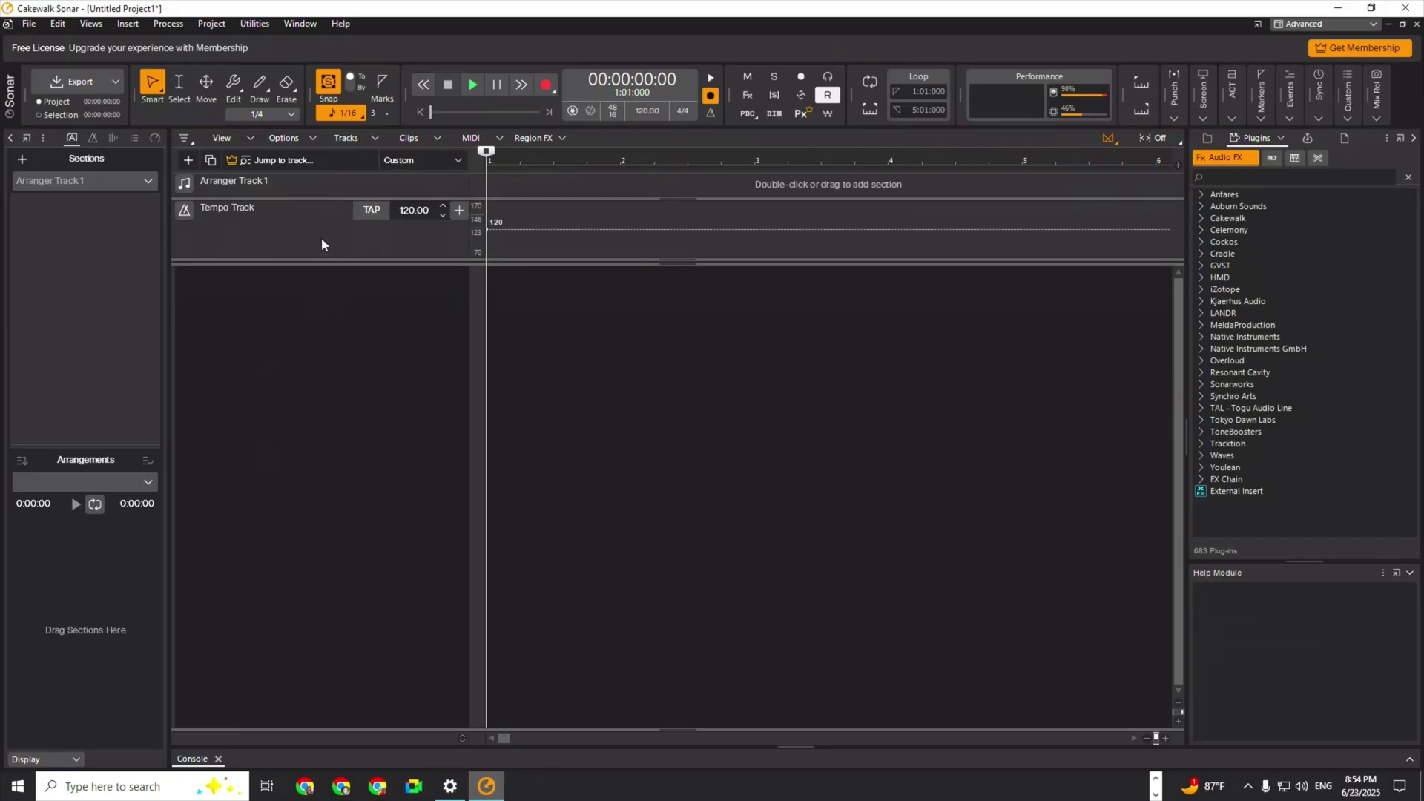
drag(307, 259, 308, 230)
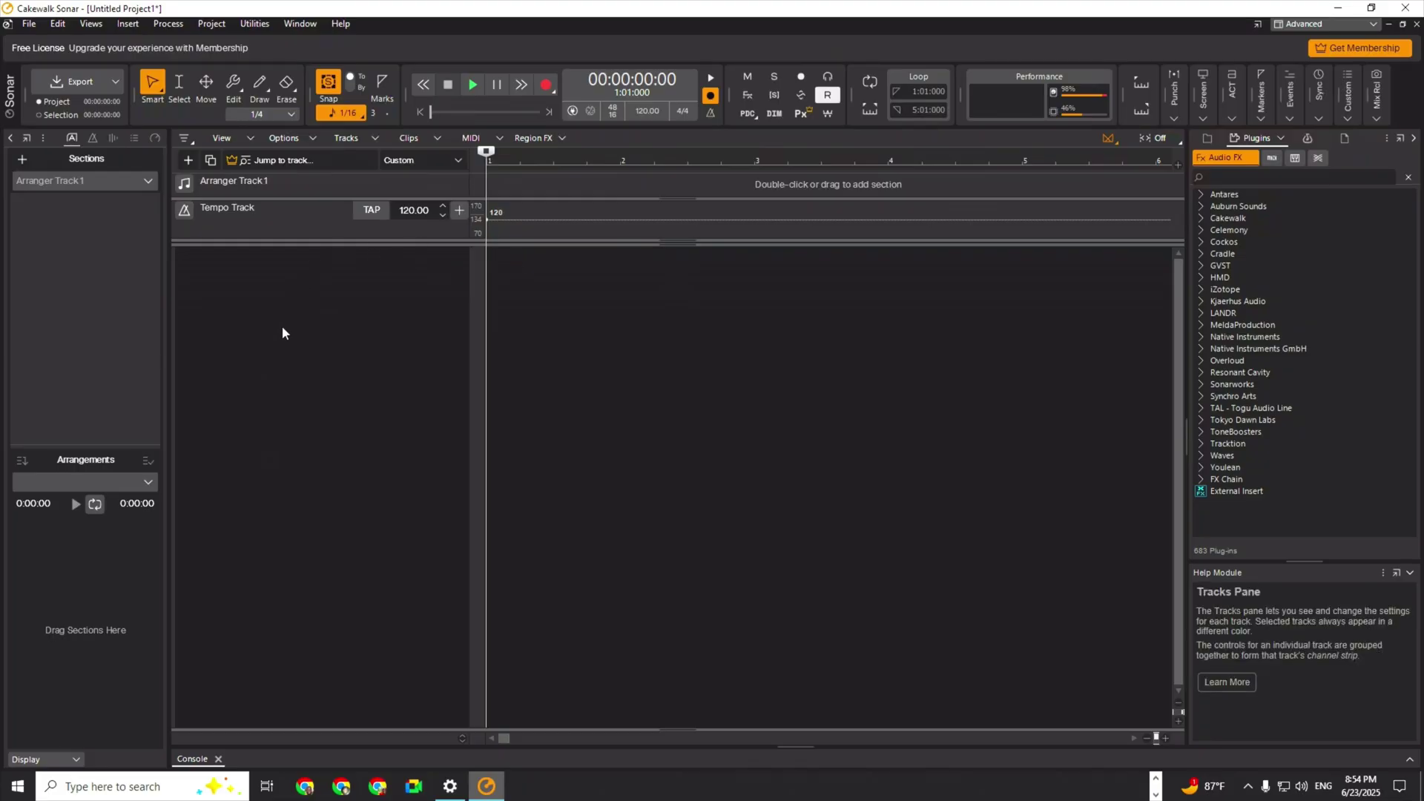
right_click(269, 287)
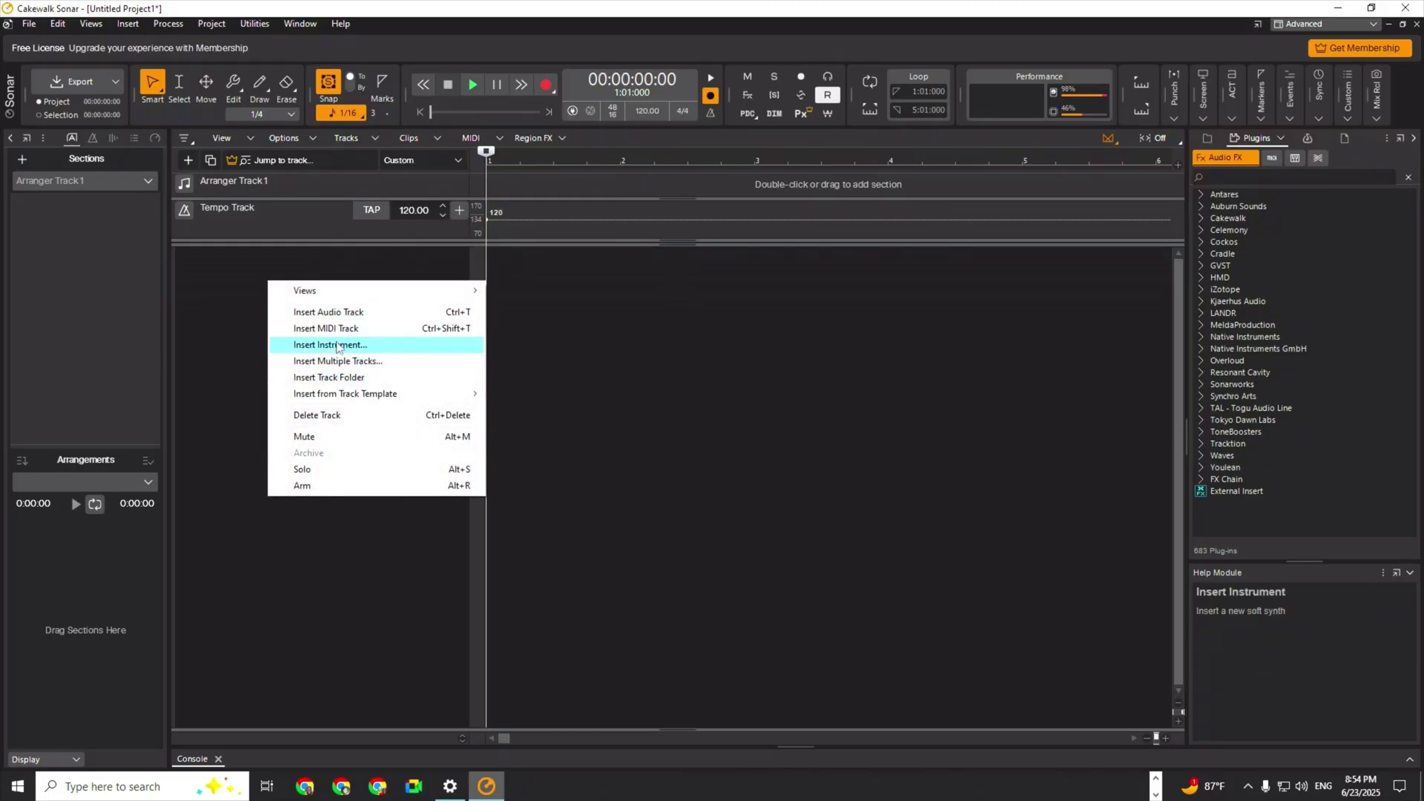
click(382, 346)
click(390, 117)
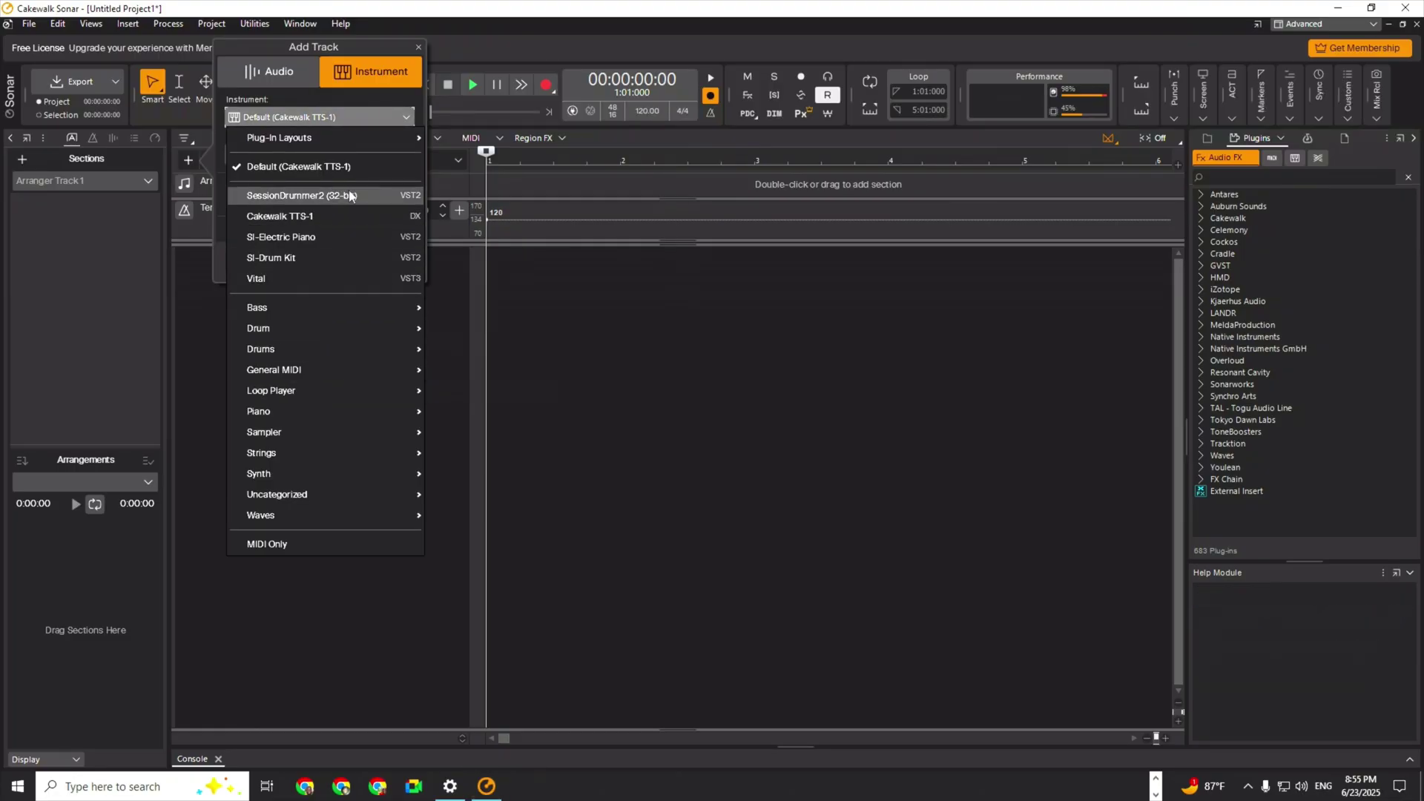
Choose Drums > SessionDrummer as the instrument and create the track.
mouse_move(295, 304)
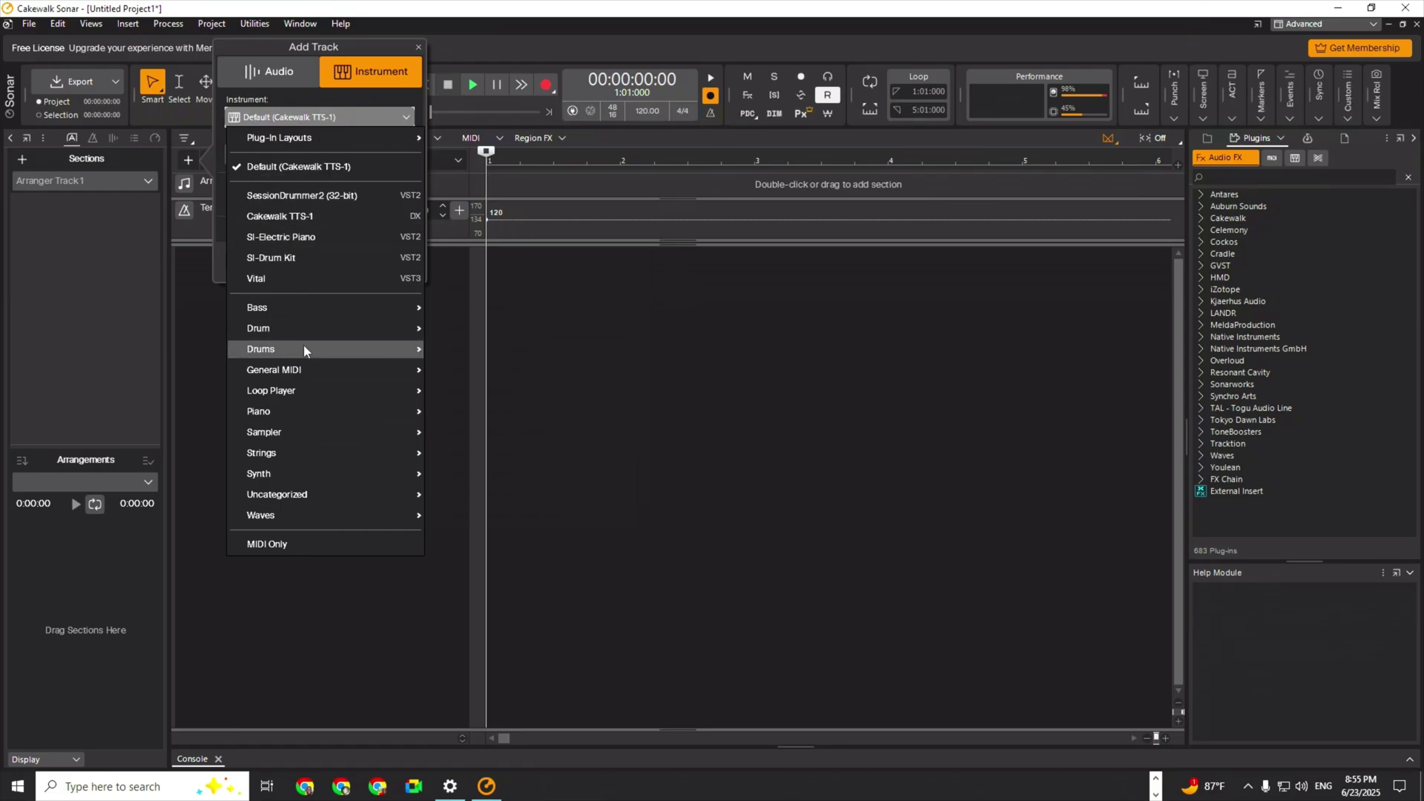
mouse_move(311, 352)
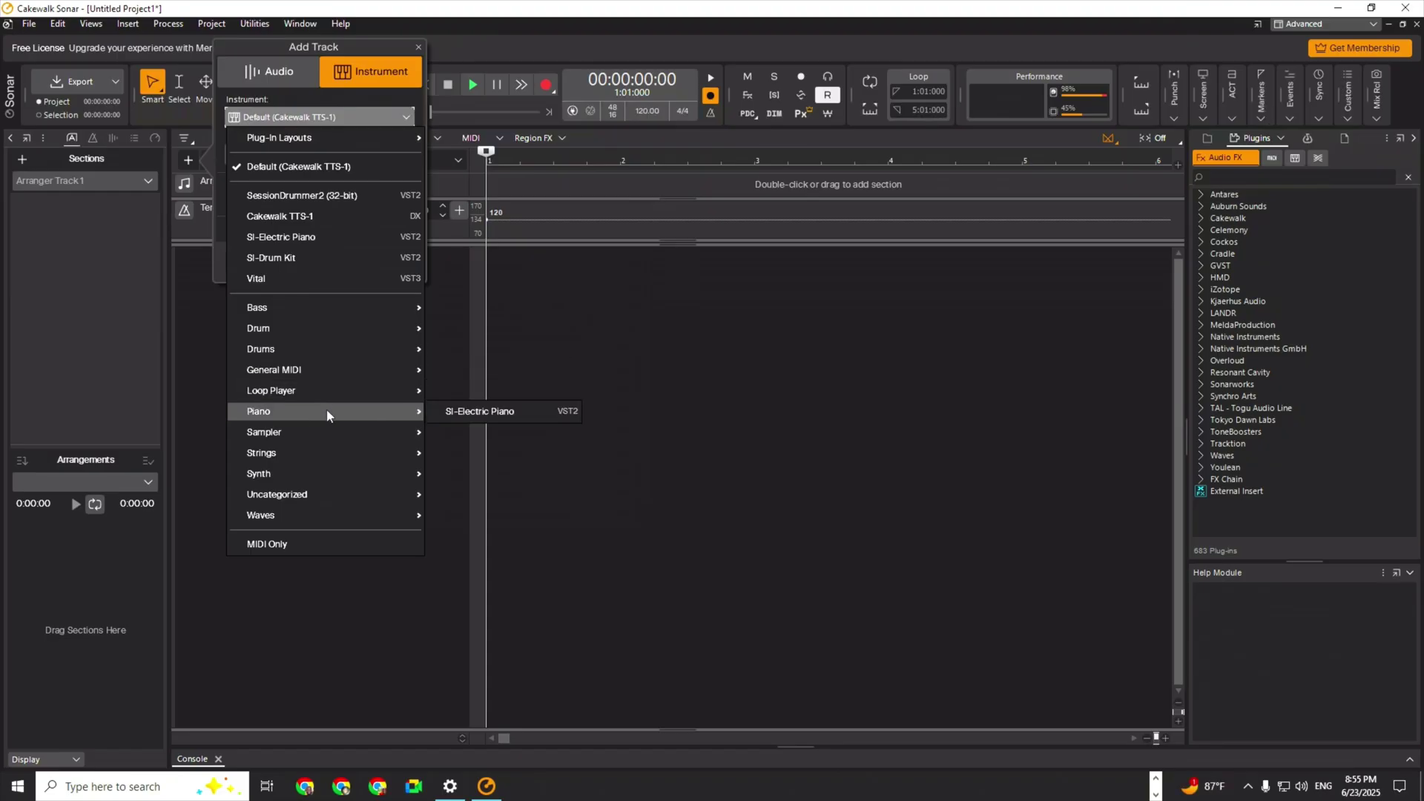
mouse_move(335, 439)
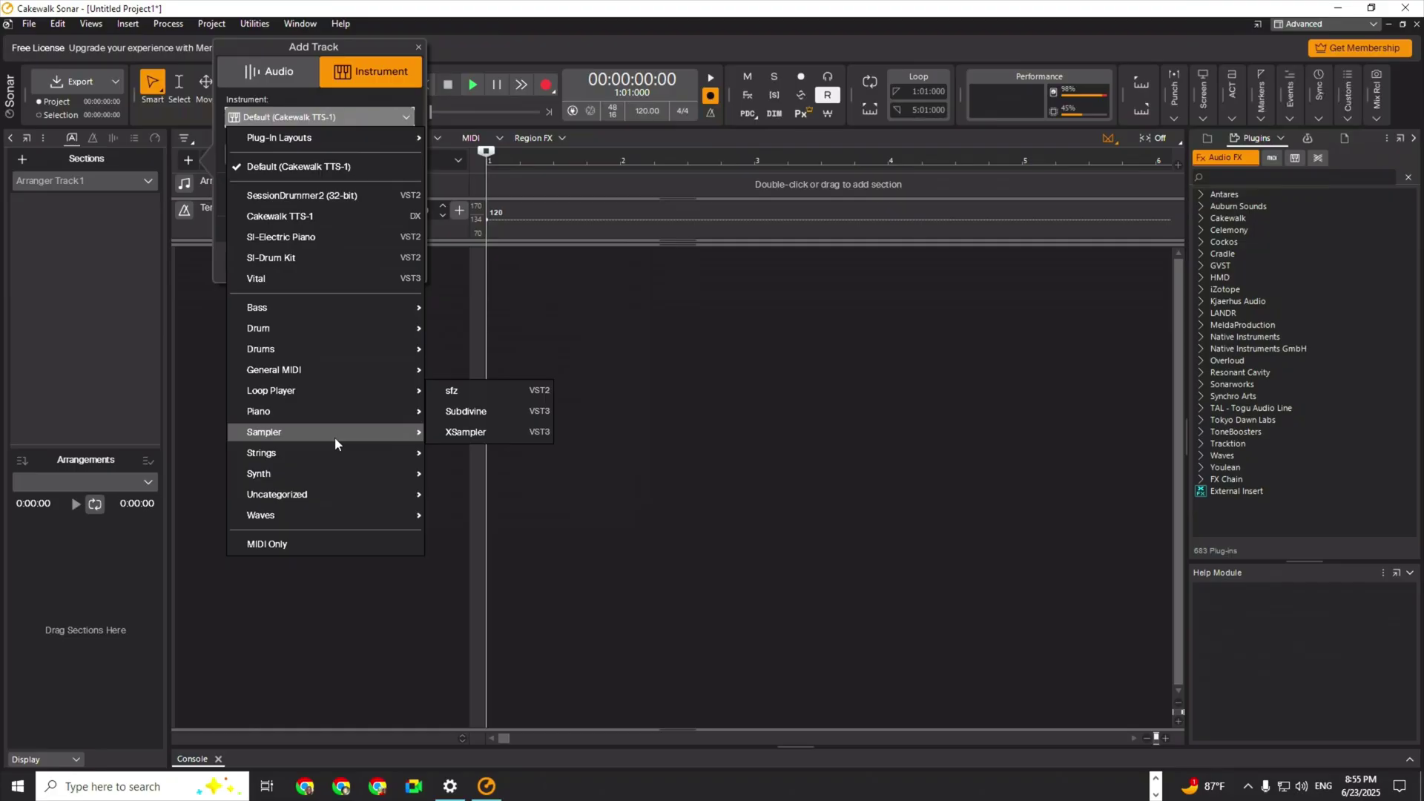
mouse_move(344, 473)
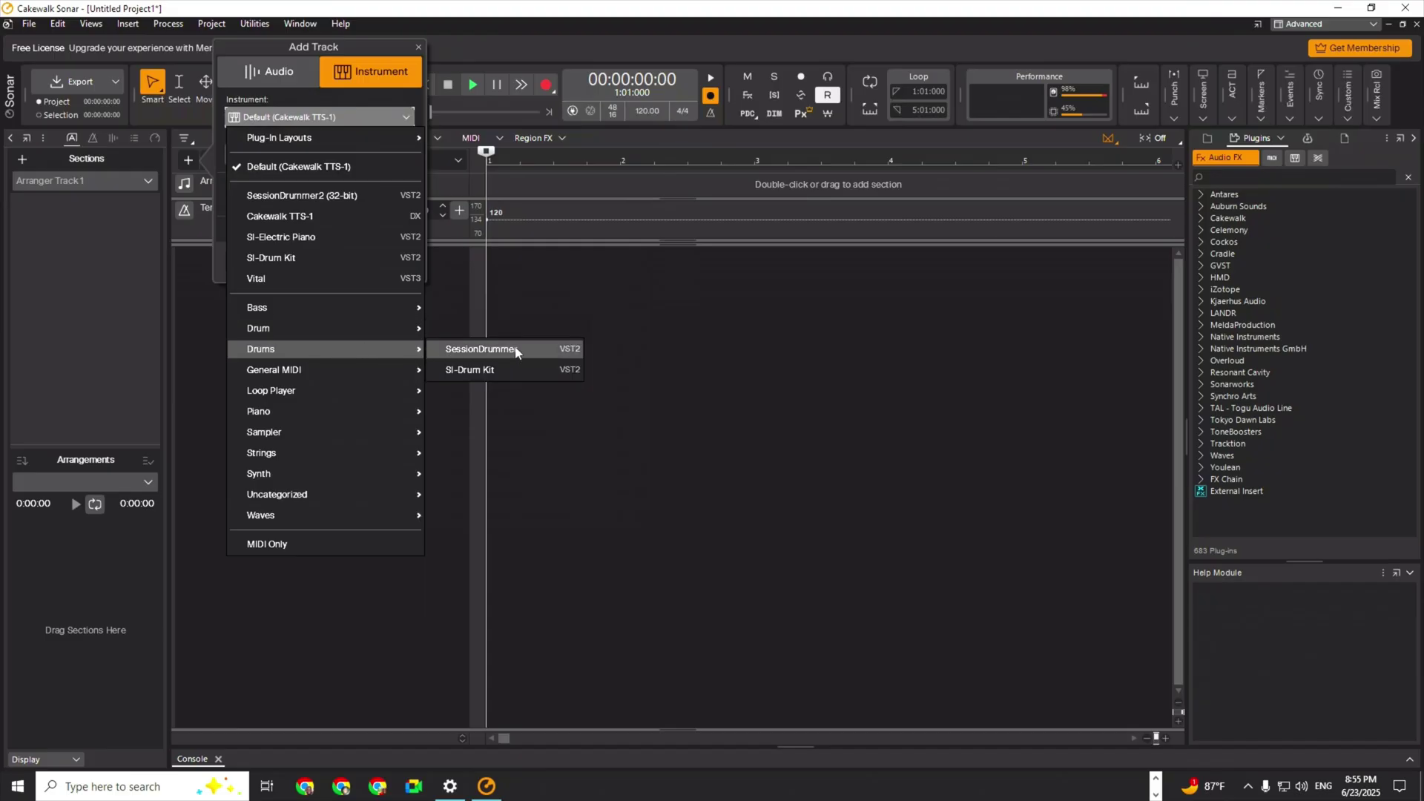
click(517, 352)
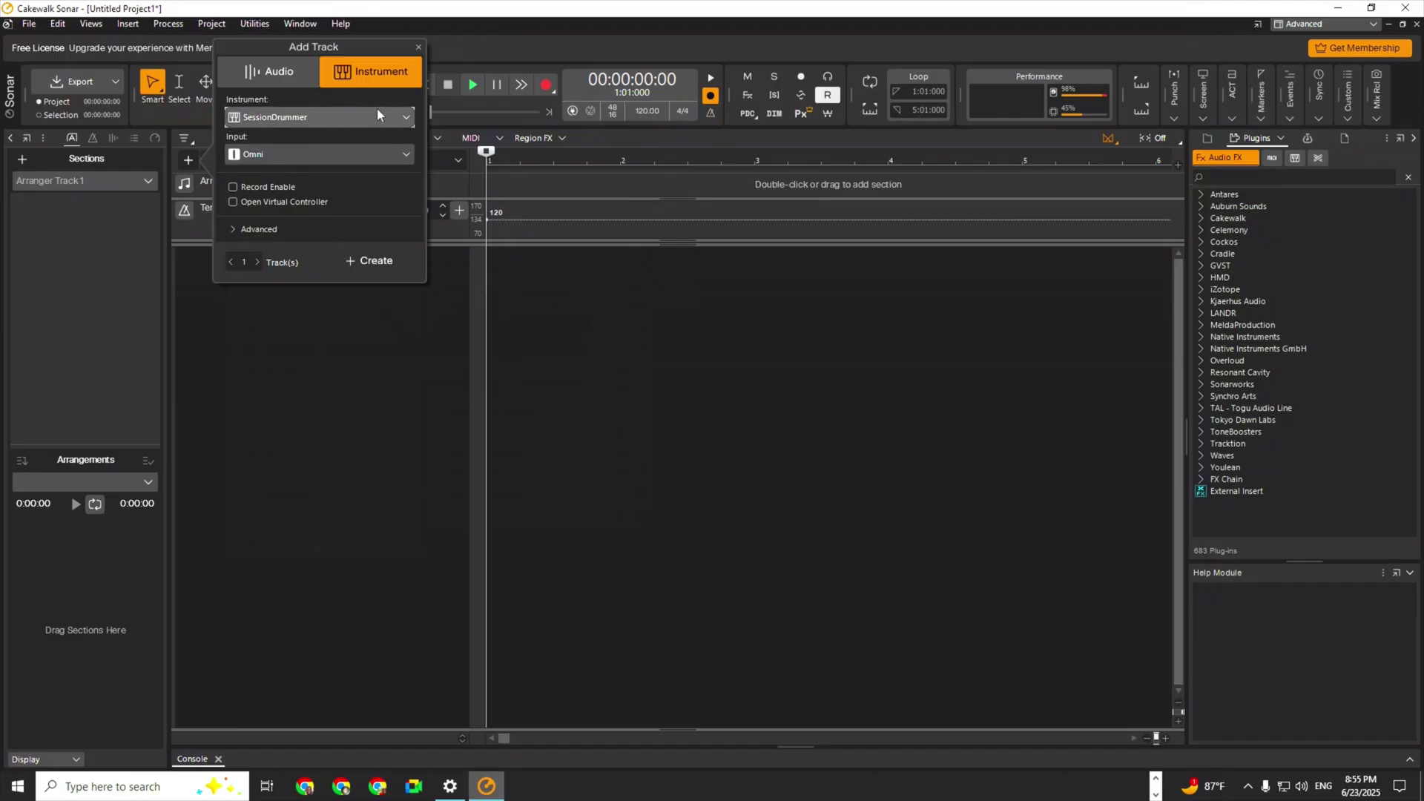
click(240, 230)
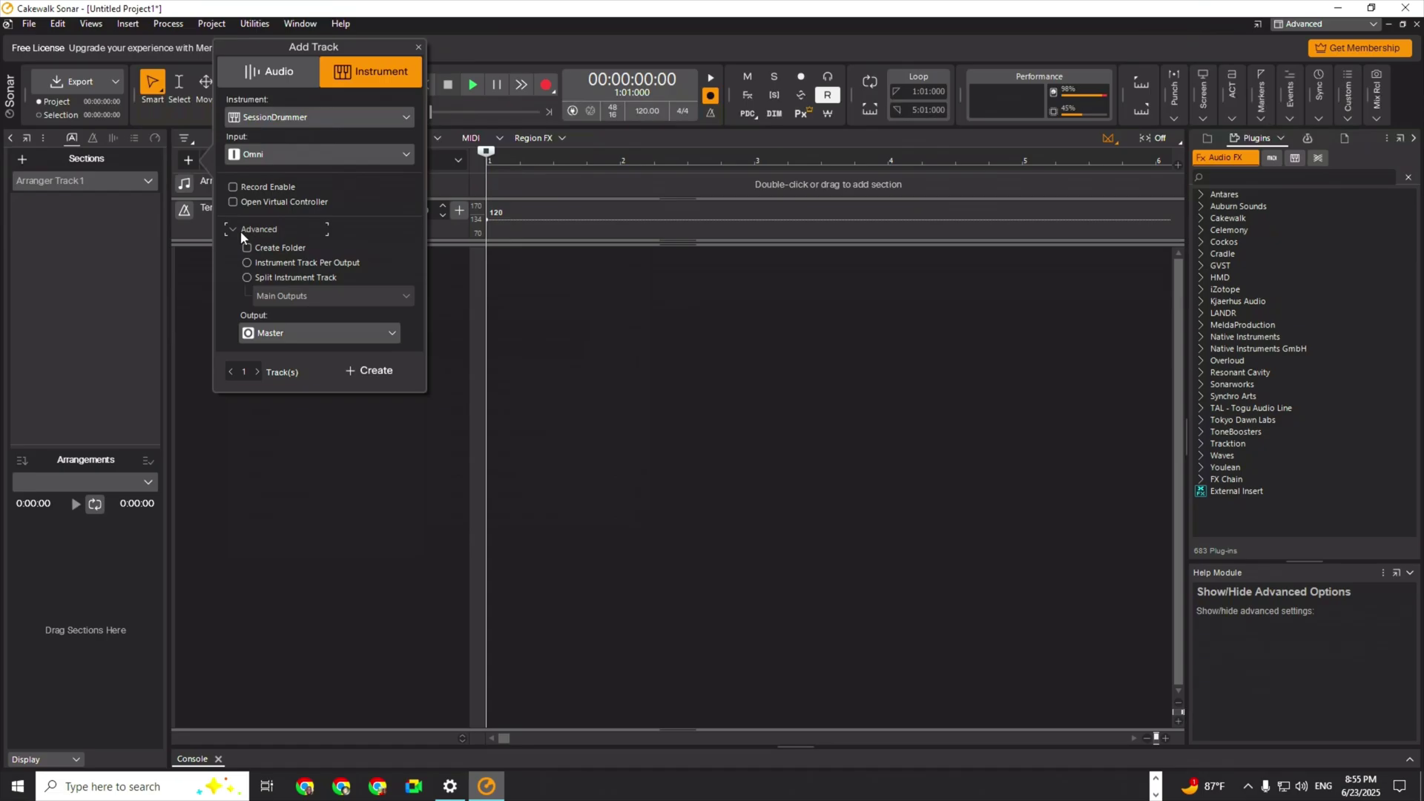
click(241, 230)
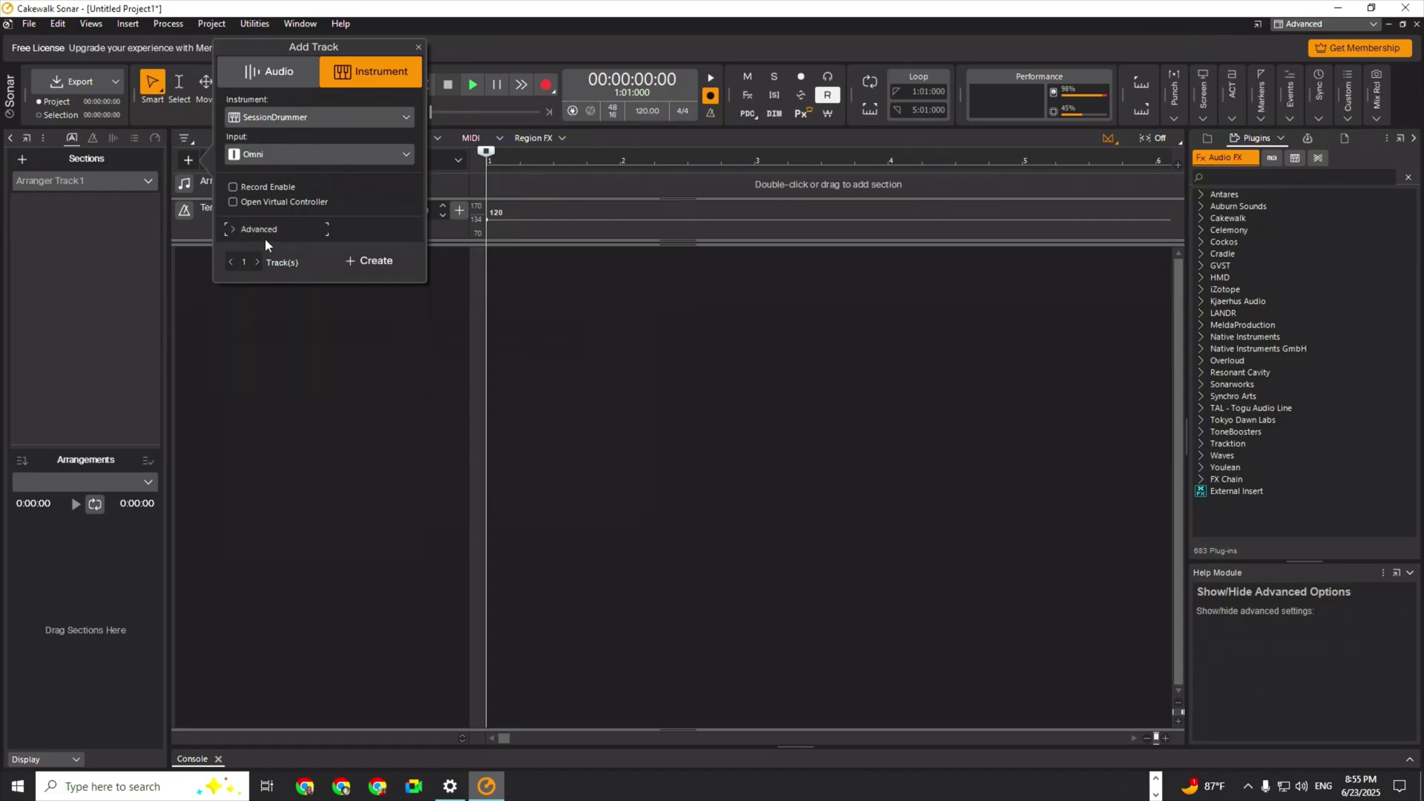
click(370, 261)
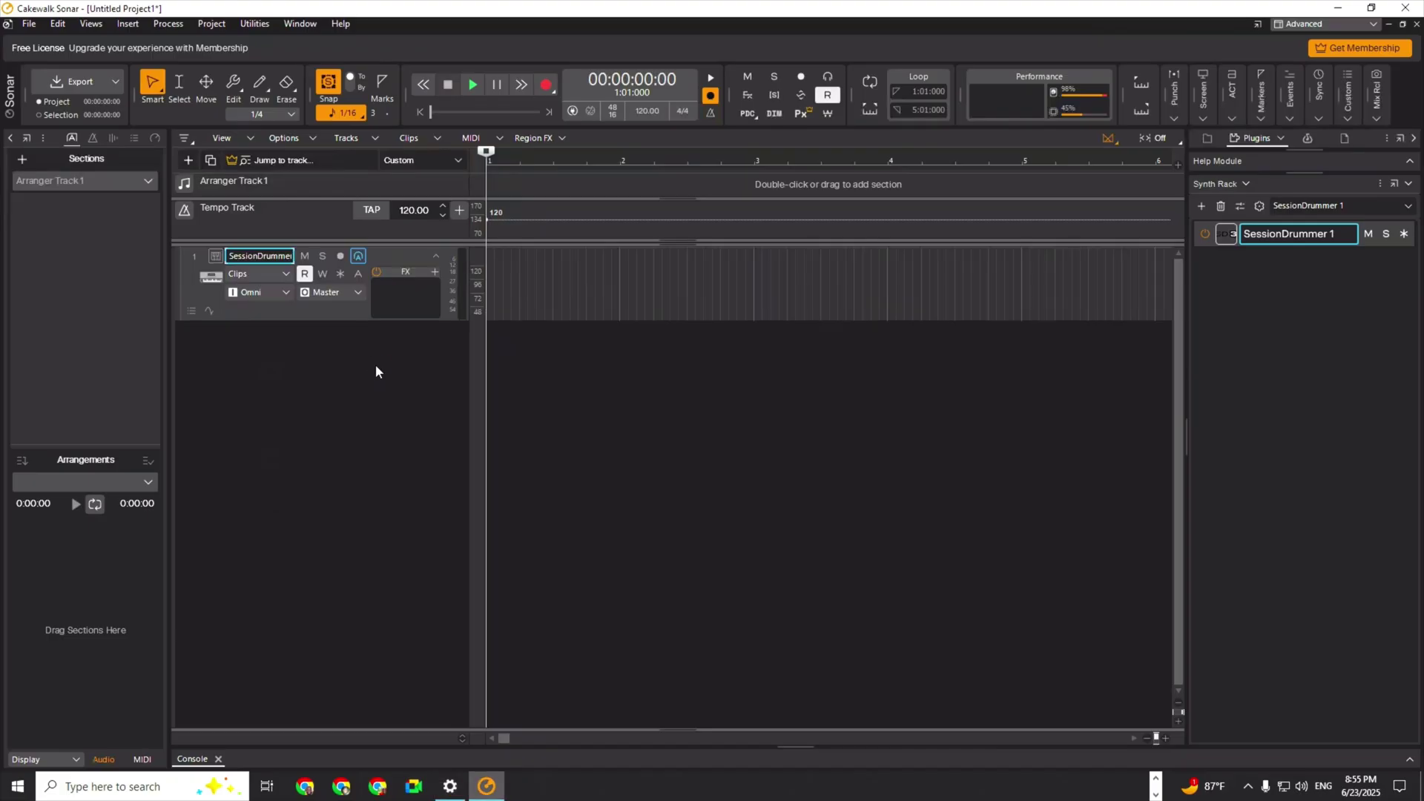
Open the Session Drummer window and check which note the right tom plays.
click(215, 256)
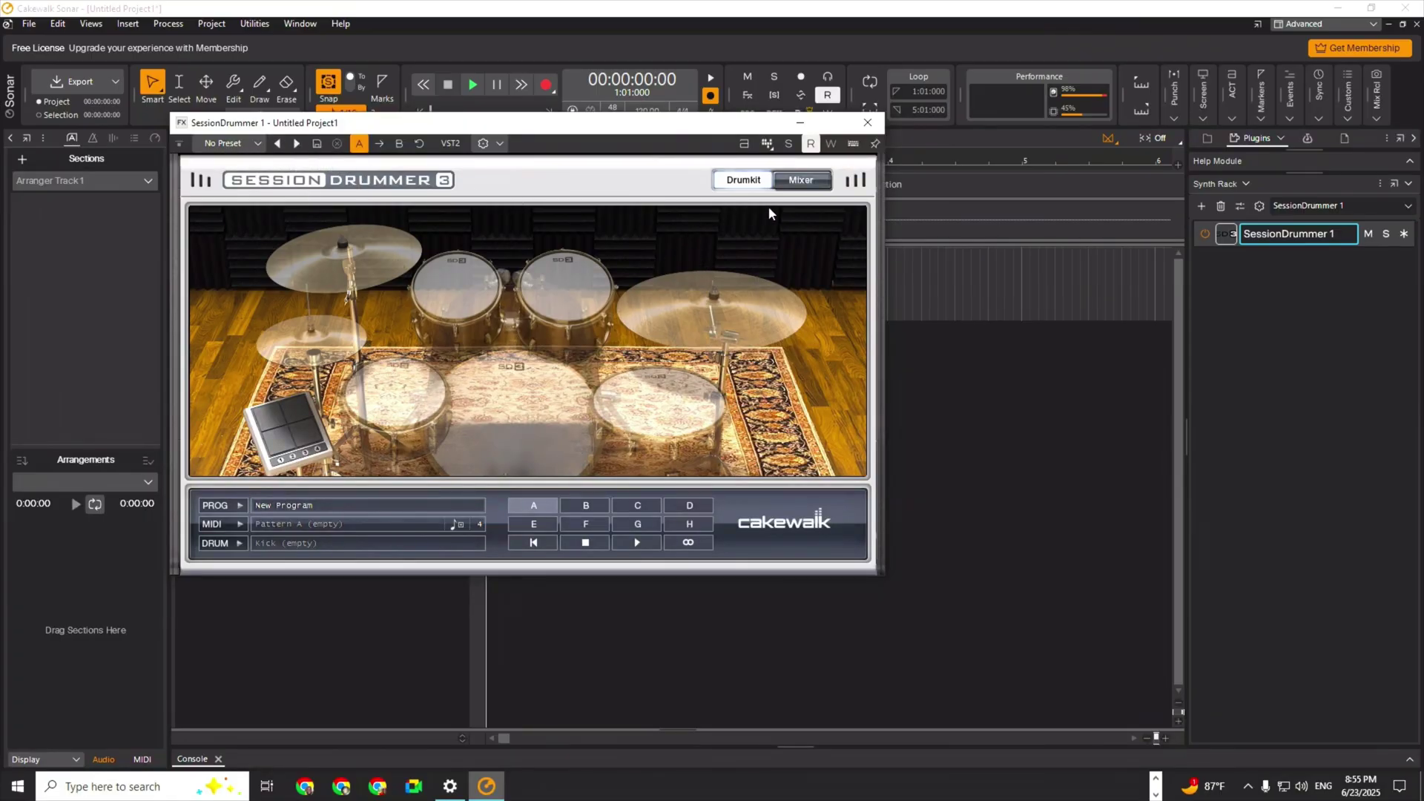
right_click(569, 252)
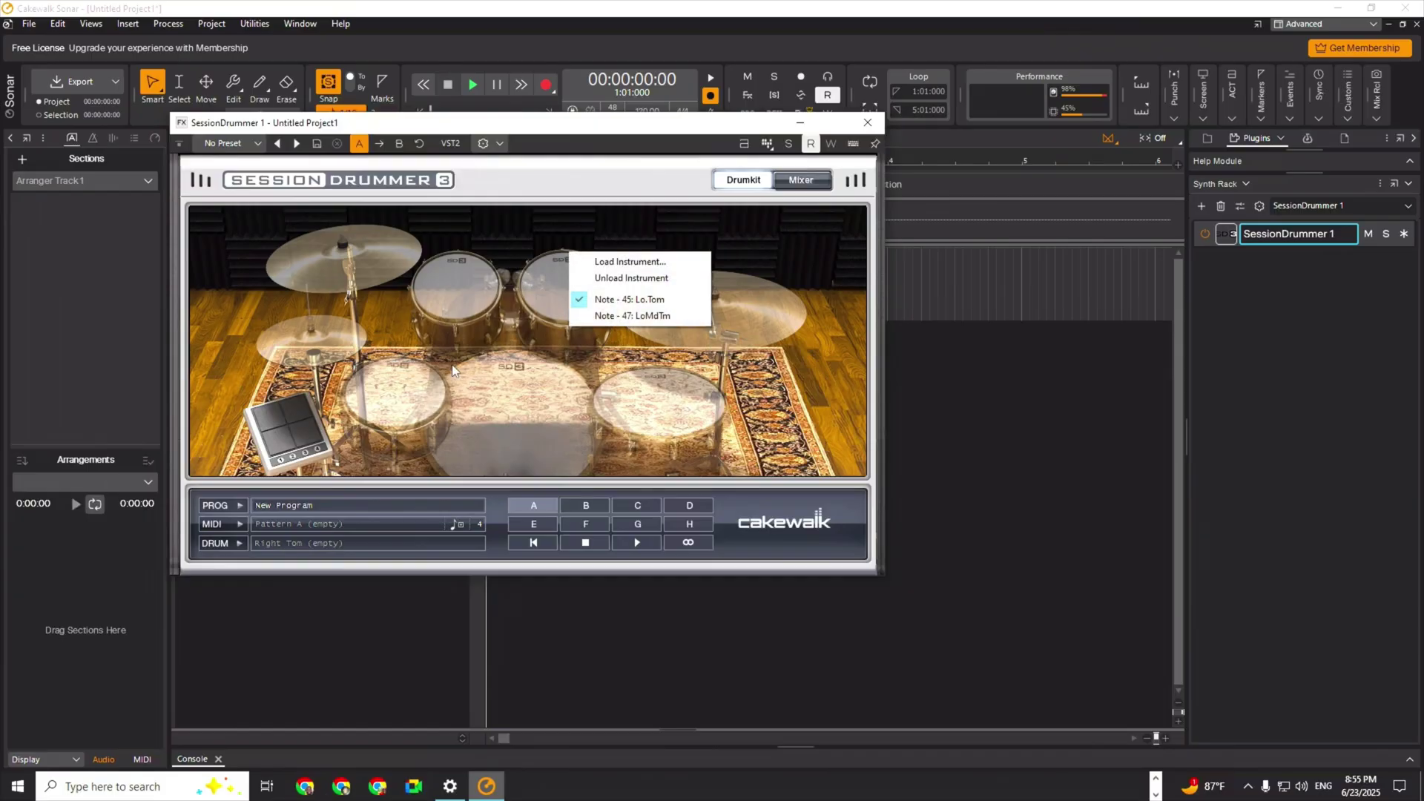
click(539, 208)
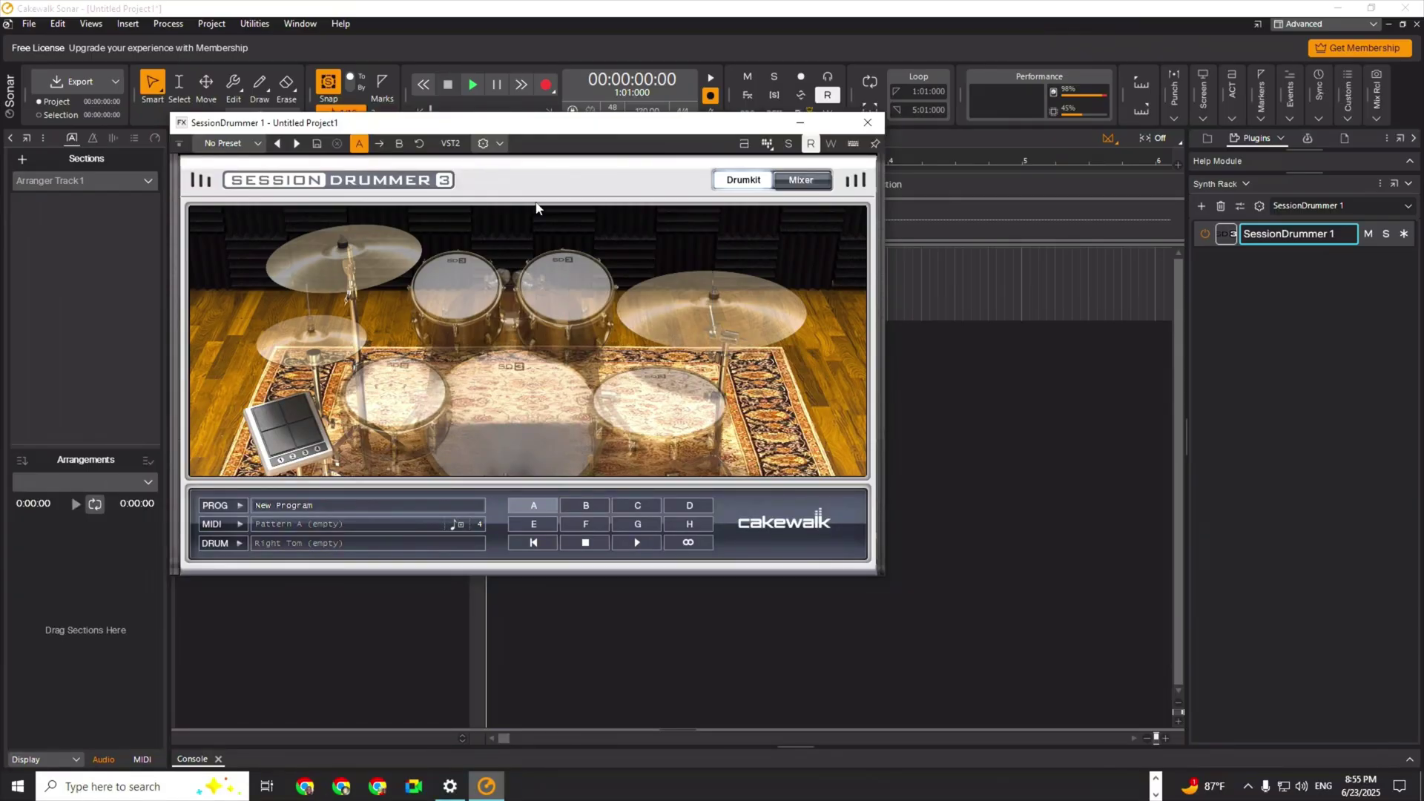
Load the SonicReality_BritRockKit program from the Acoustic folder of the Program Browser.
click(308, 502)
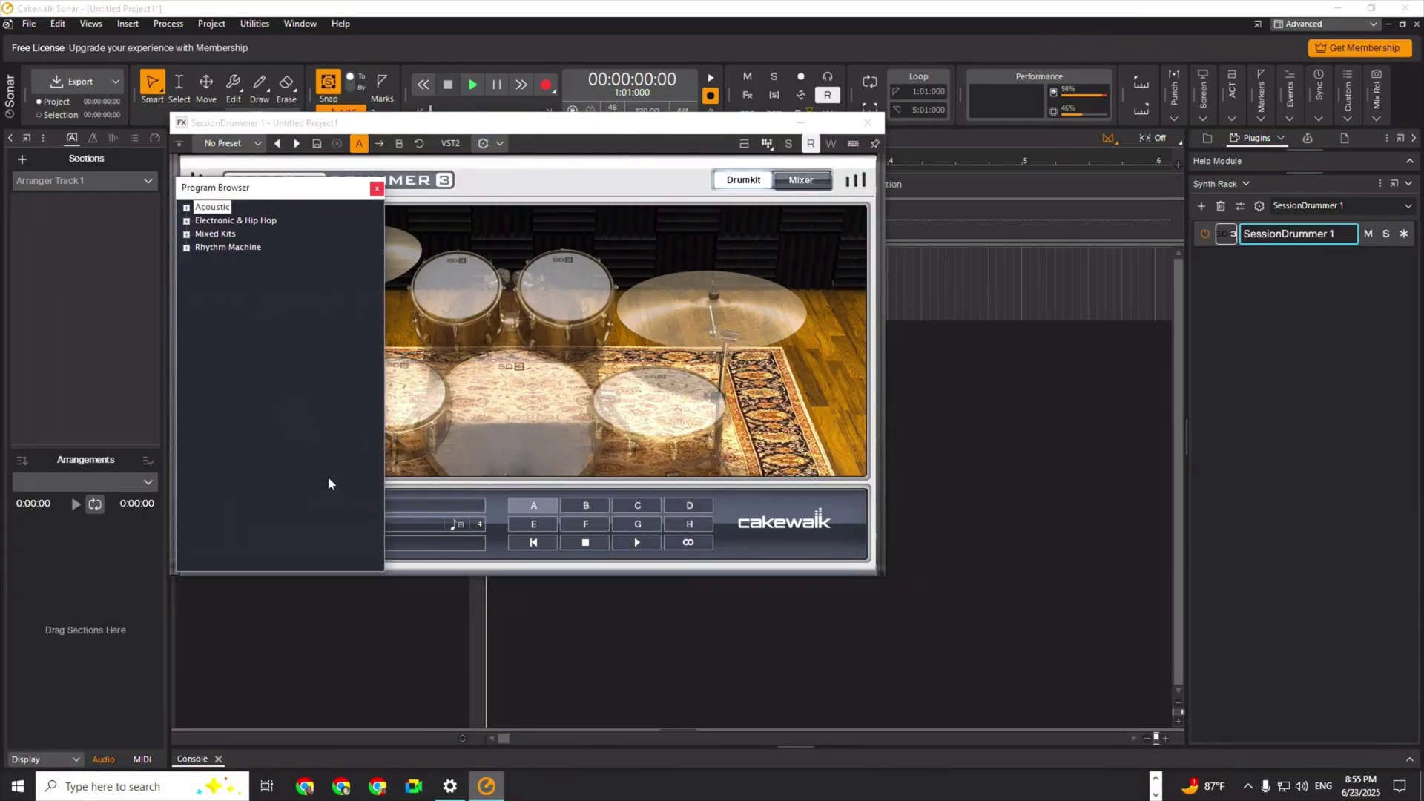
click(187, 209)
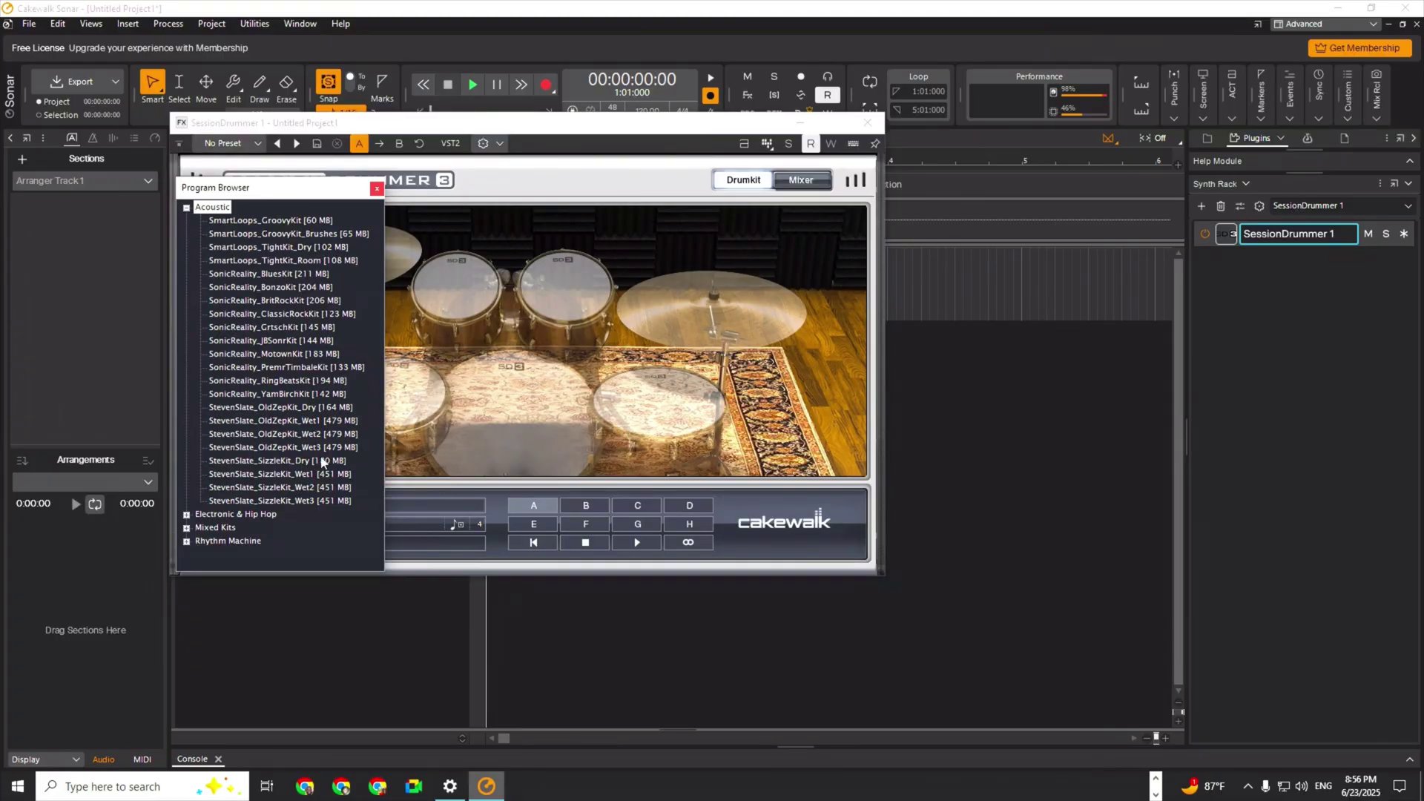
click(252, 300)
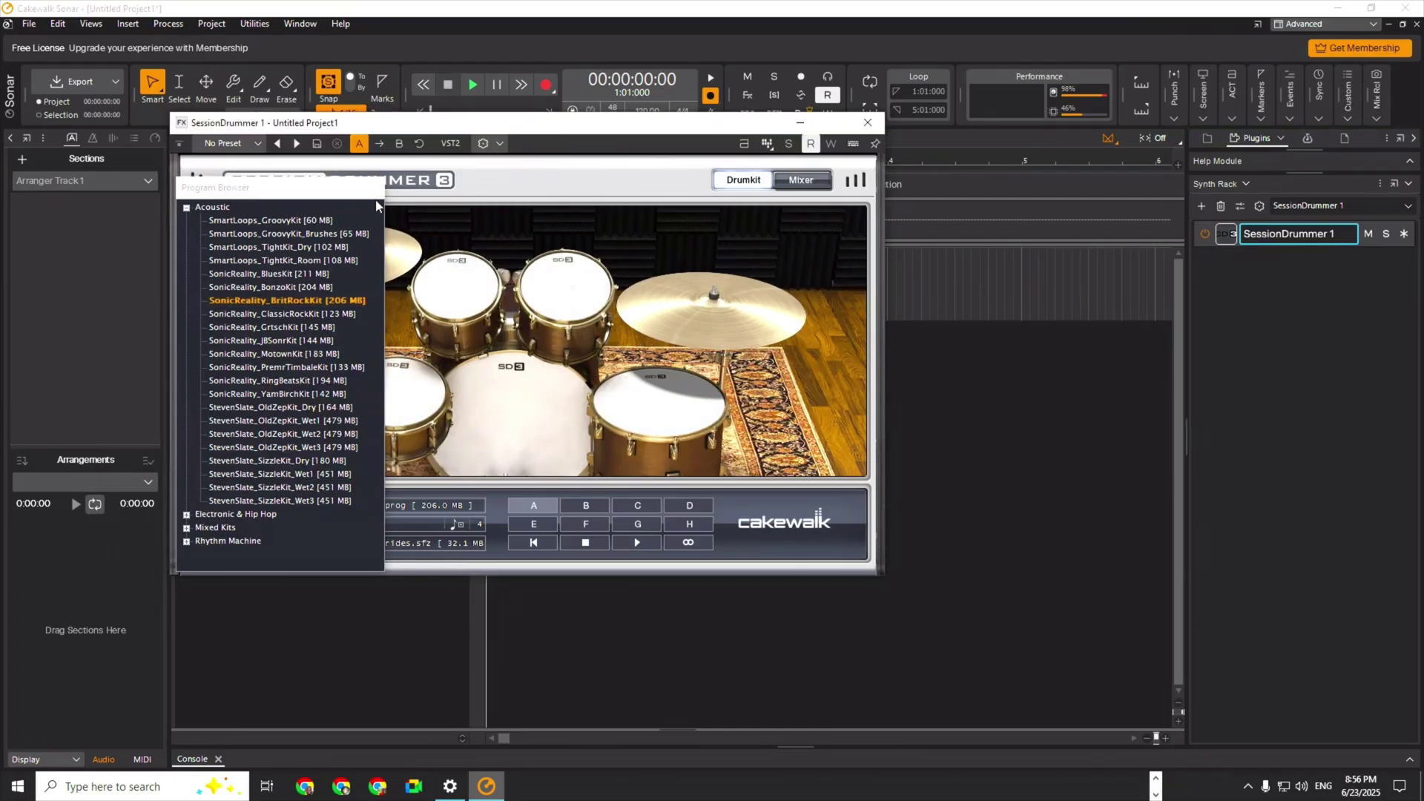
click(432, 469)
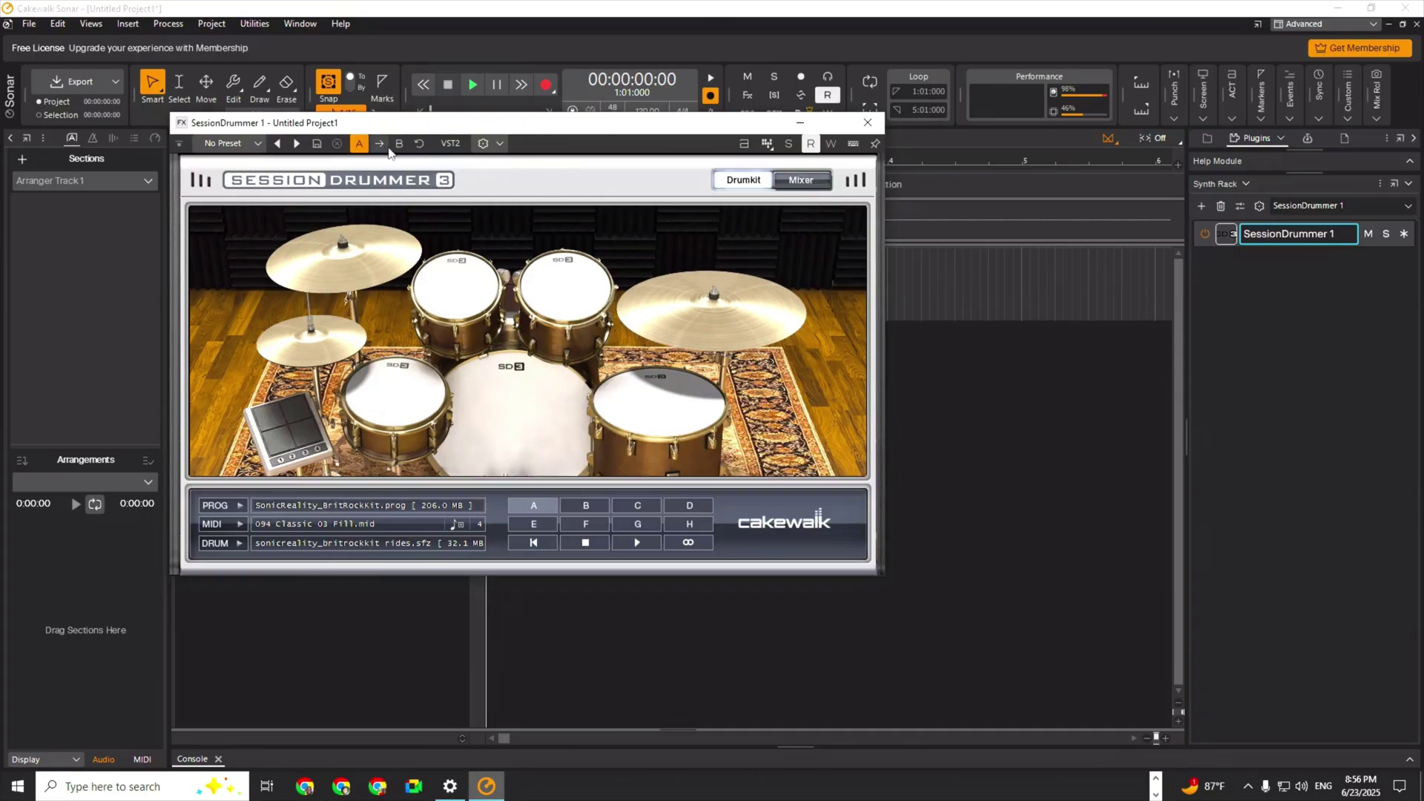
View Session Drummer's per-drum Mixer tab, then close the plugin window.
click(814, 182)
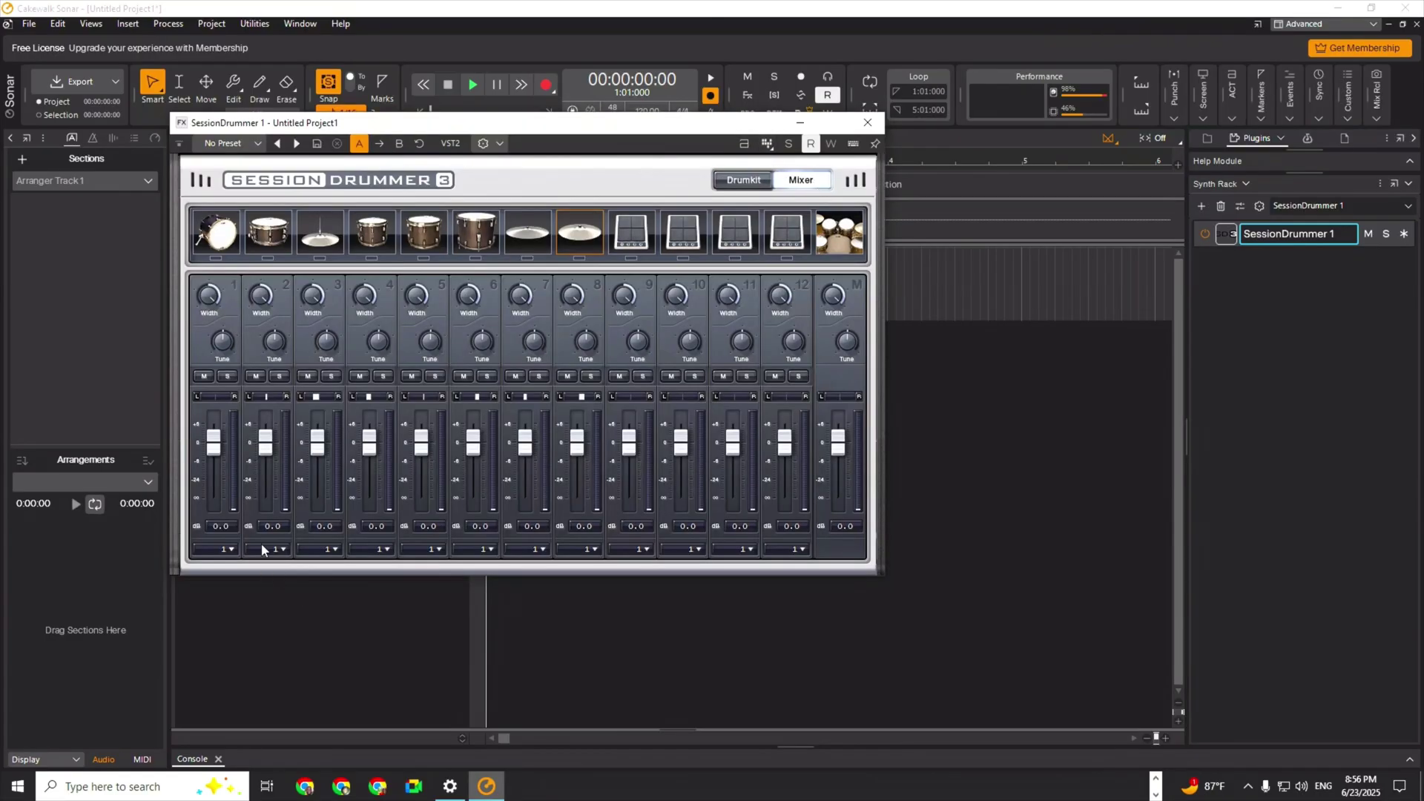
drag(495, 123, 826, 103)
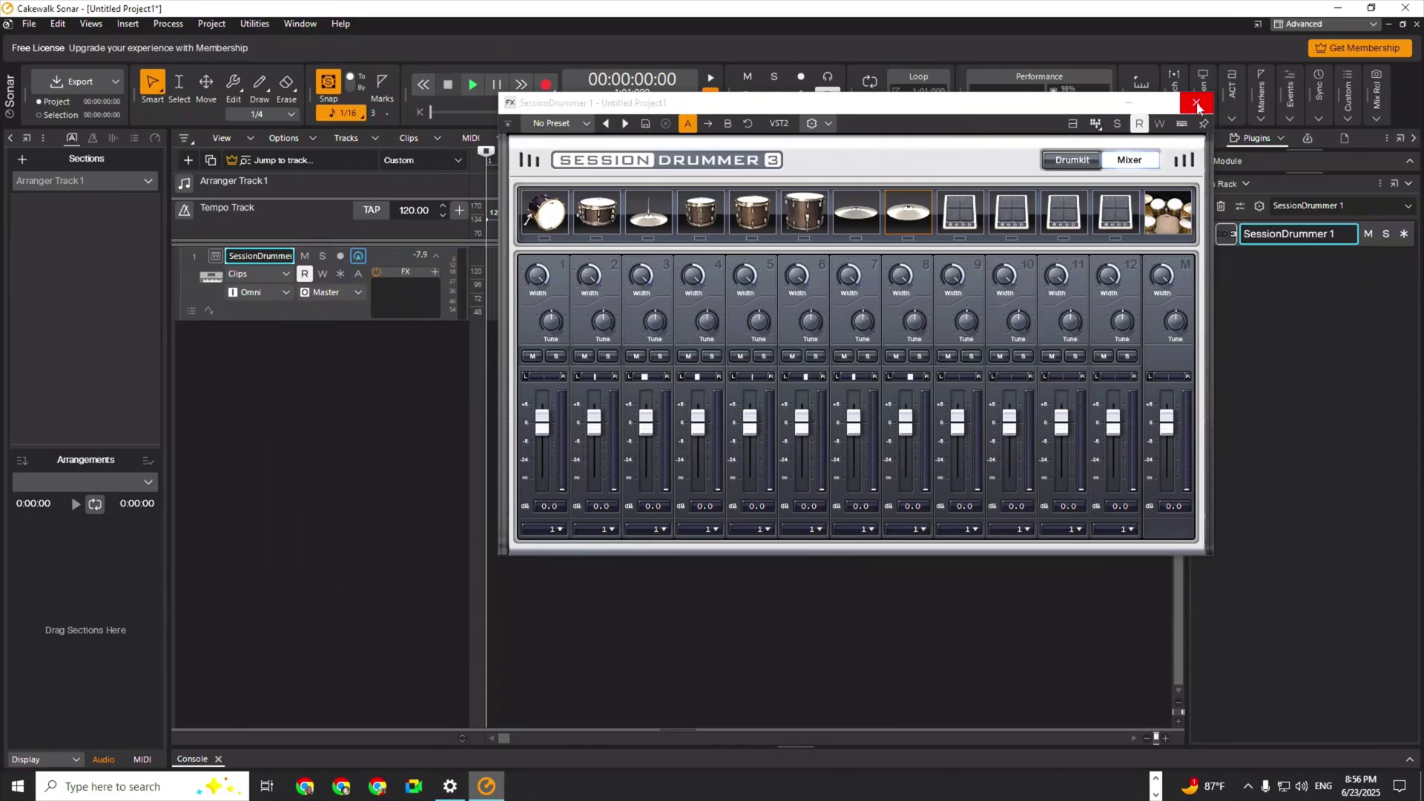
click(1196, 104)
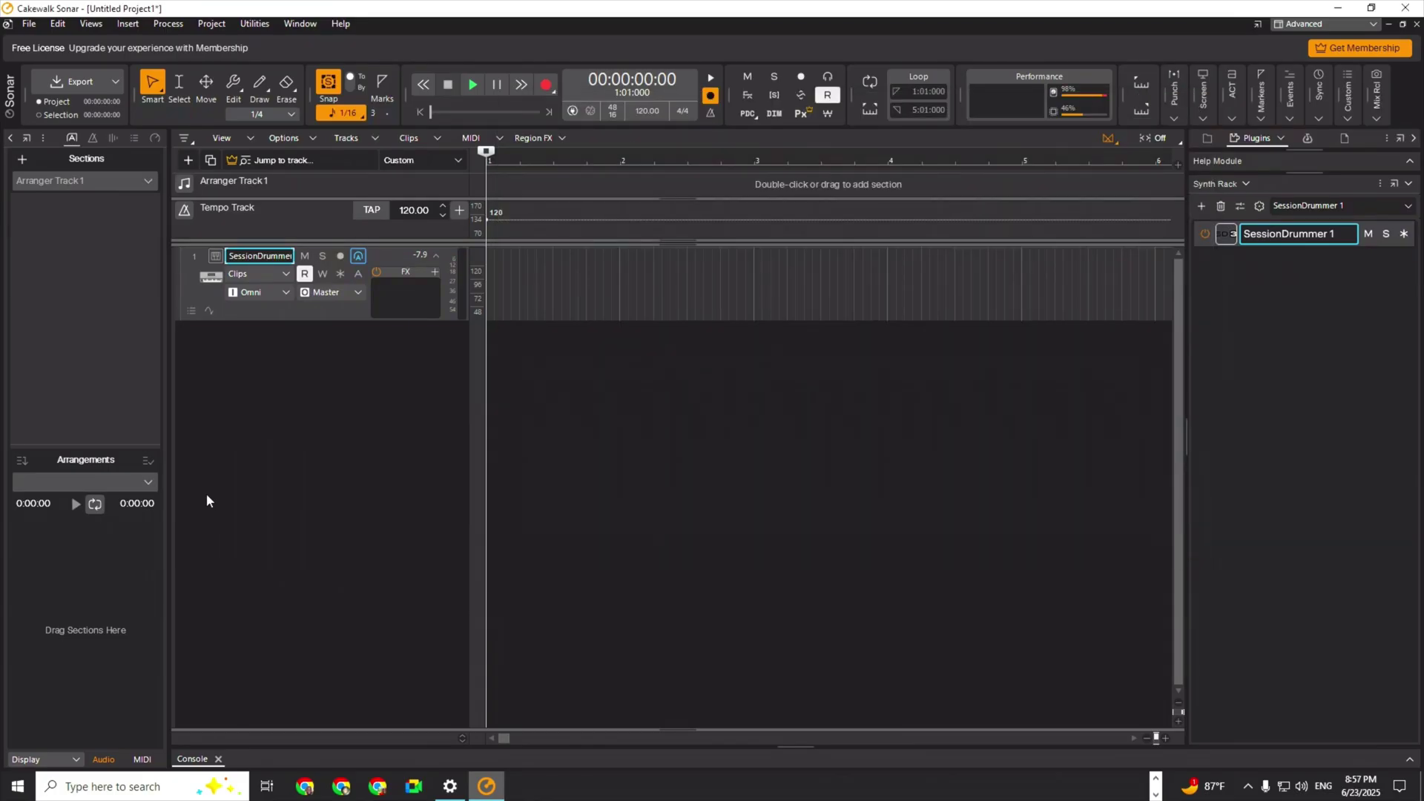
Open the Virtual Controller with Alt+Shift+K and play test drum hits on keys A, Y, T, U, W.
key(alt+shift+k)
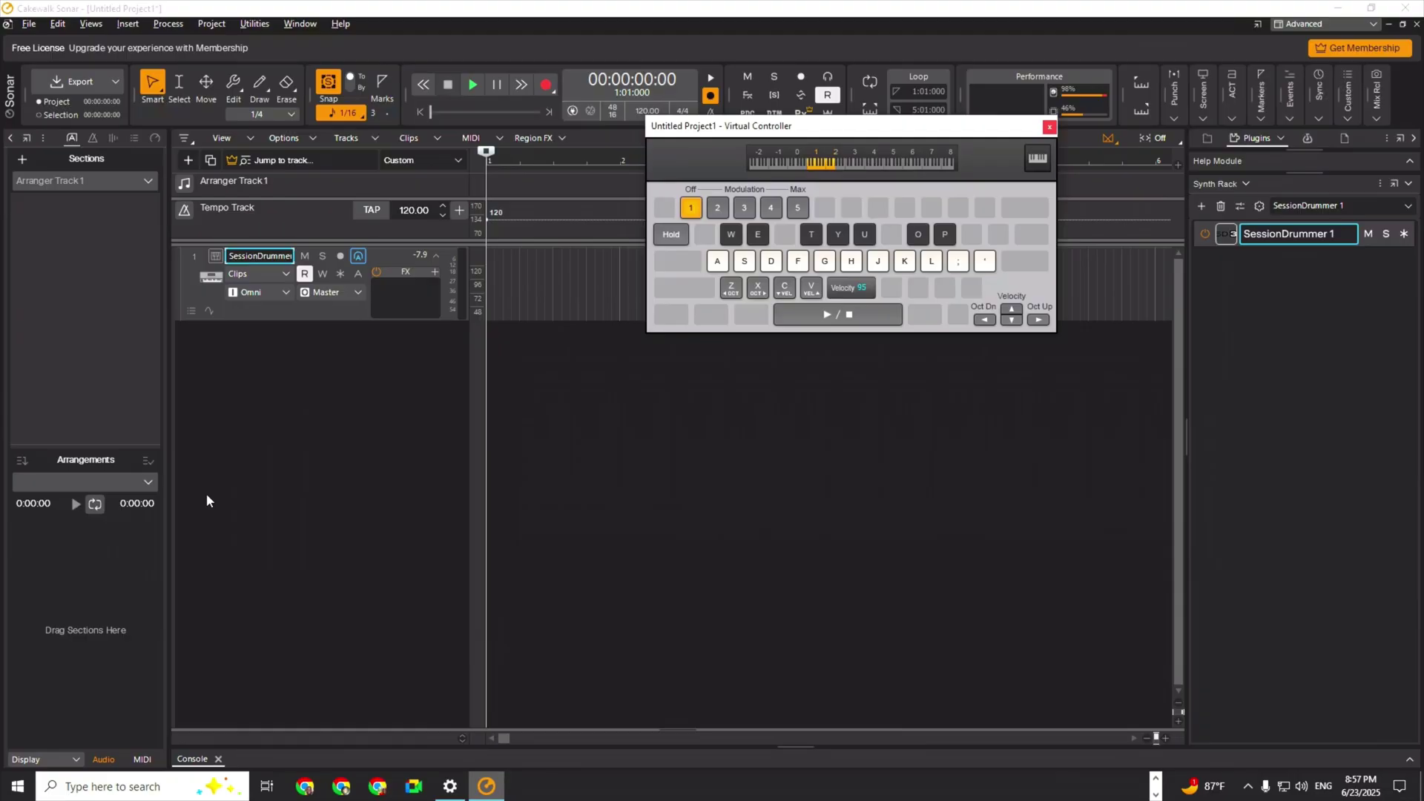
key(a)
key(y)
key(y)
key(y)
key(t)
key(t)
key(t)
key(t)
key(t)
key(t)
key(u)
key(t)
key(w)
key(w)
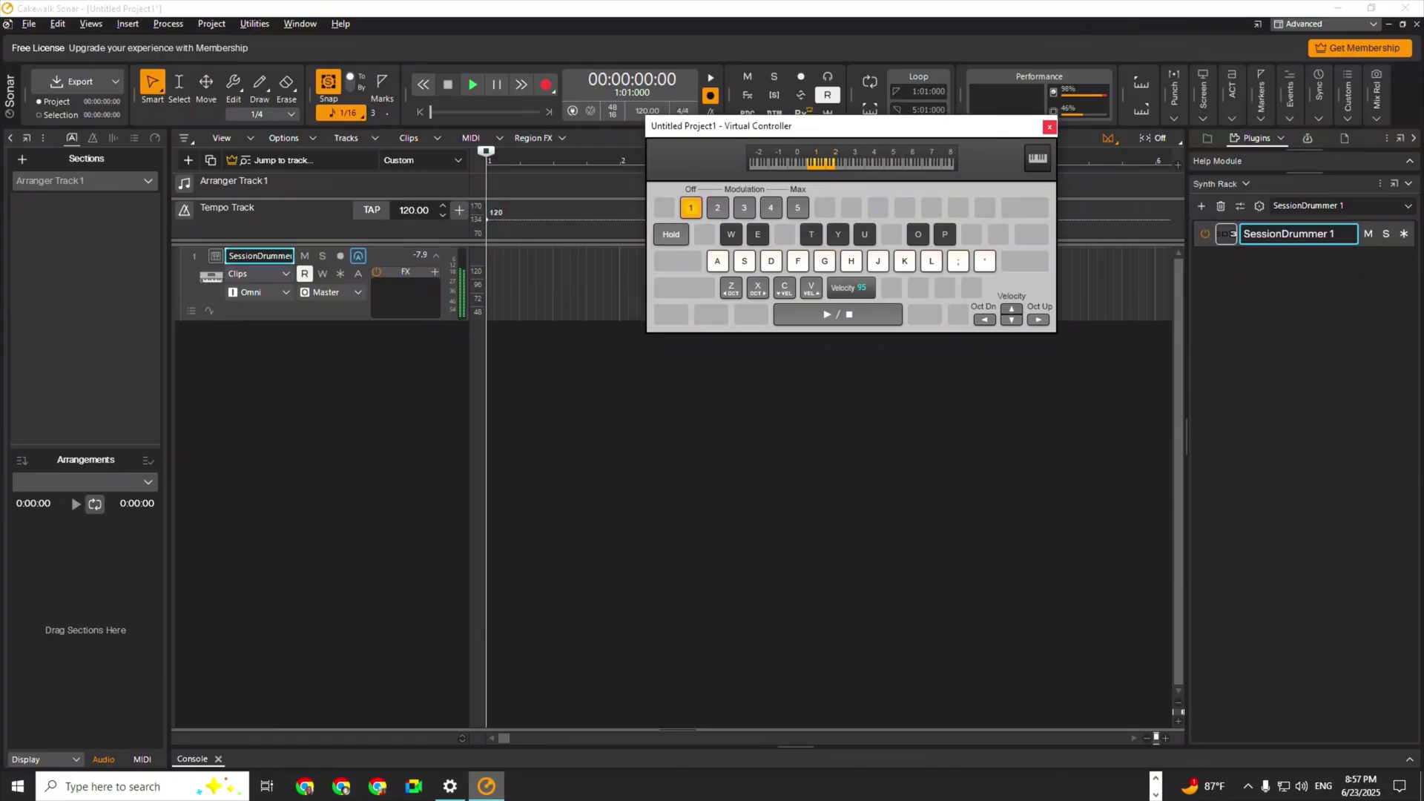
Arm the SessionDrummer track and record drum notes played with T and U, stopping with Space.
click(425, 85)
click(340, 256)
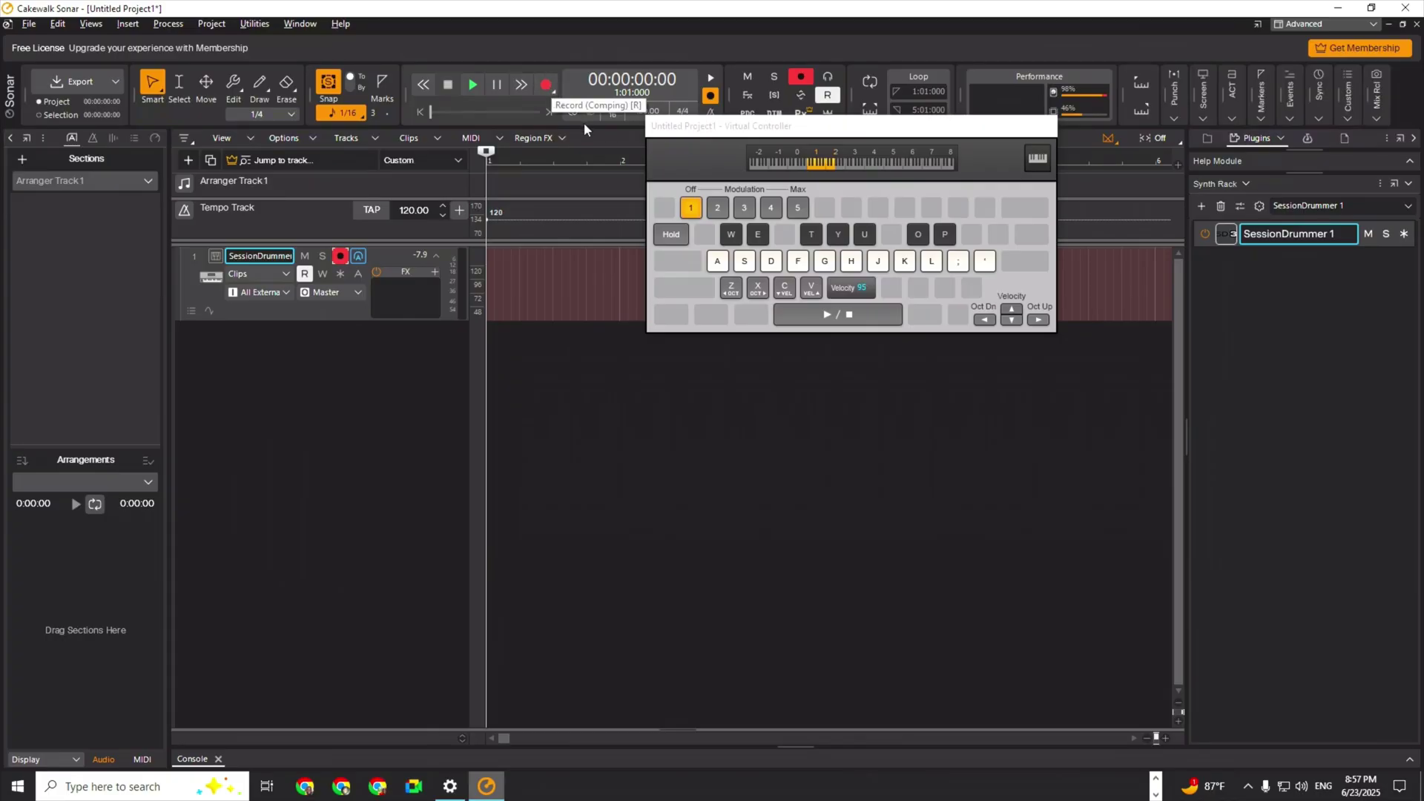
click(546, 85)
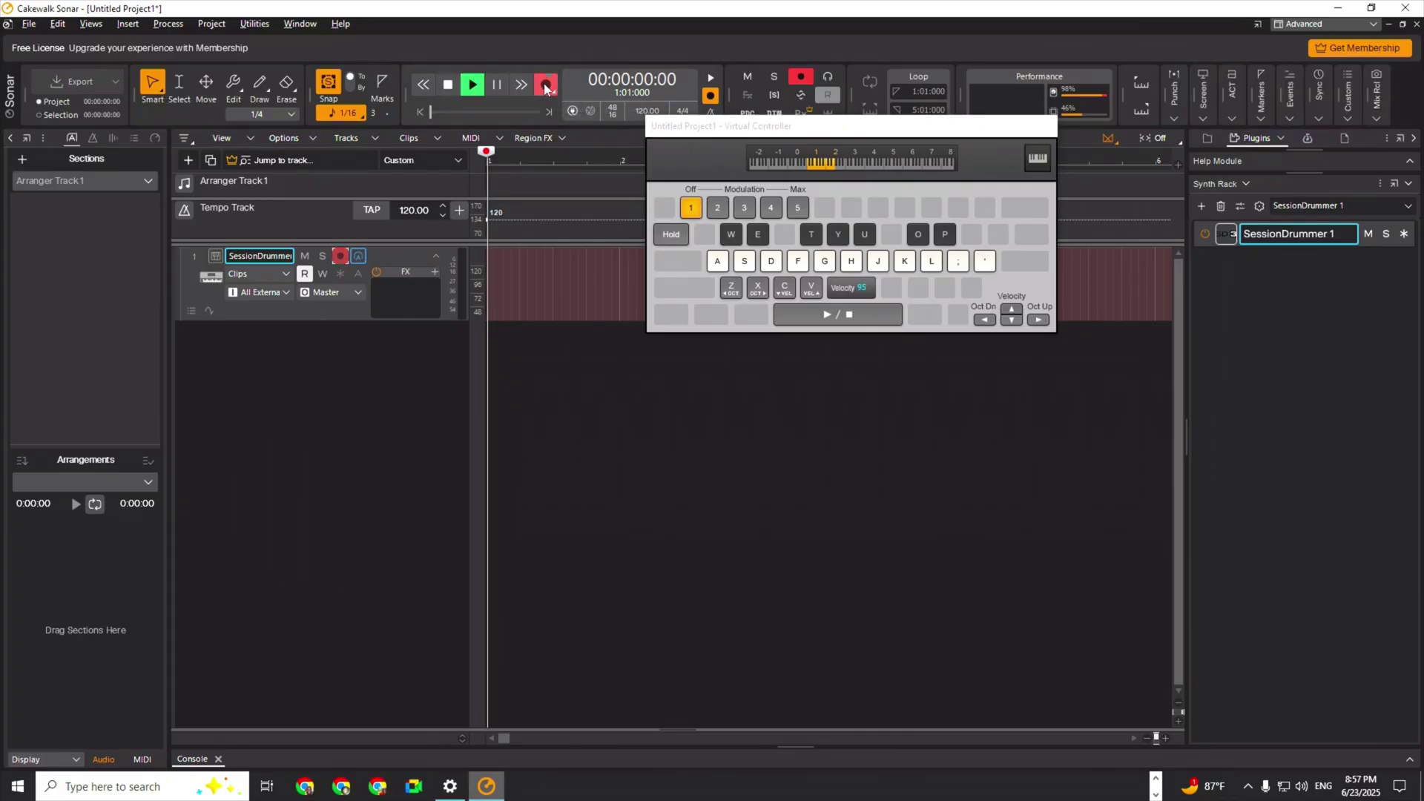
key(t)
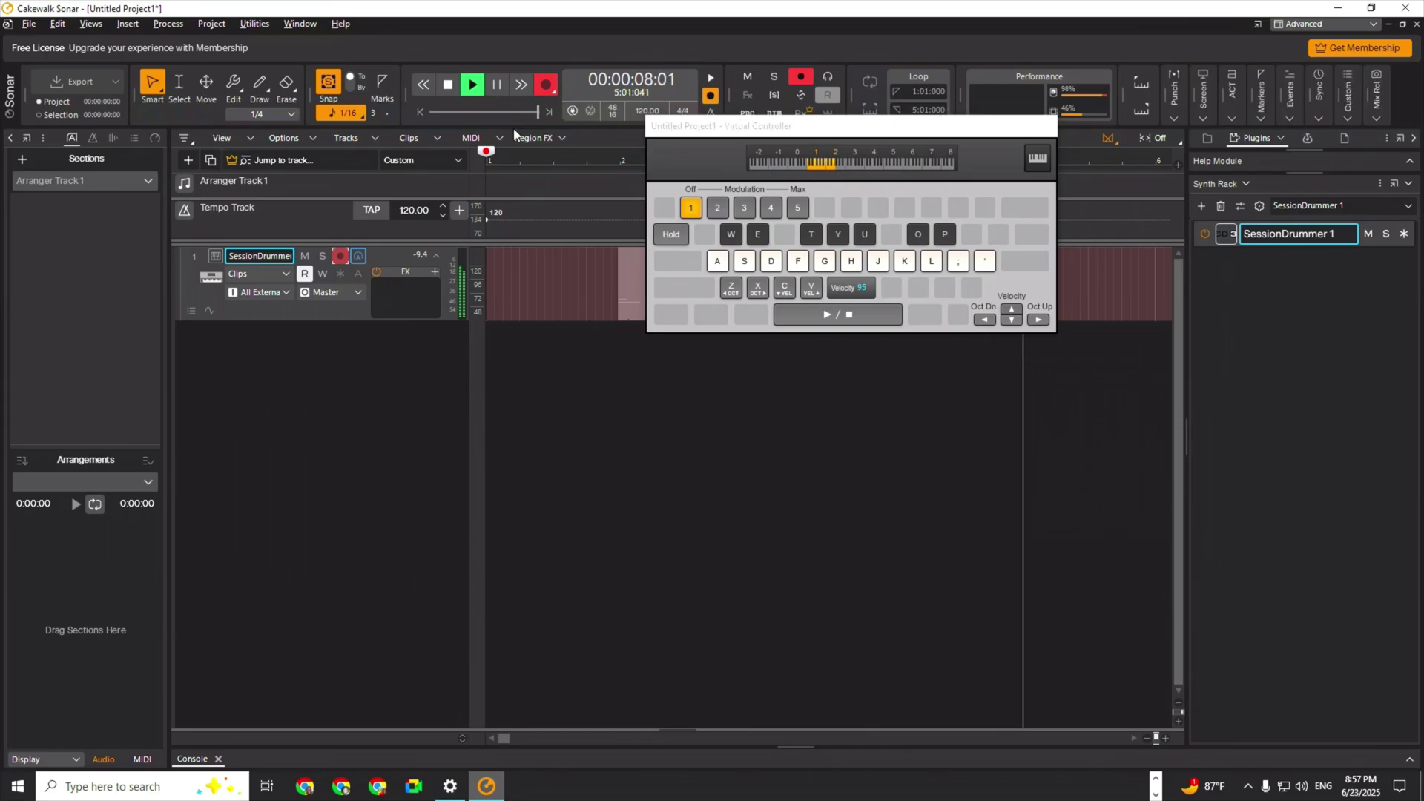
key(t)
key(u)
key(t)
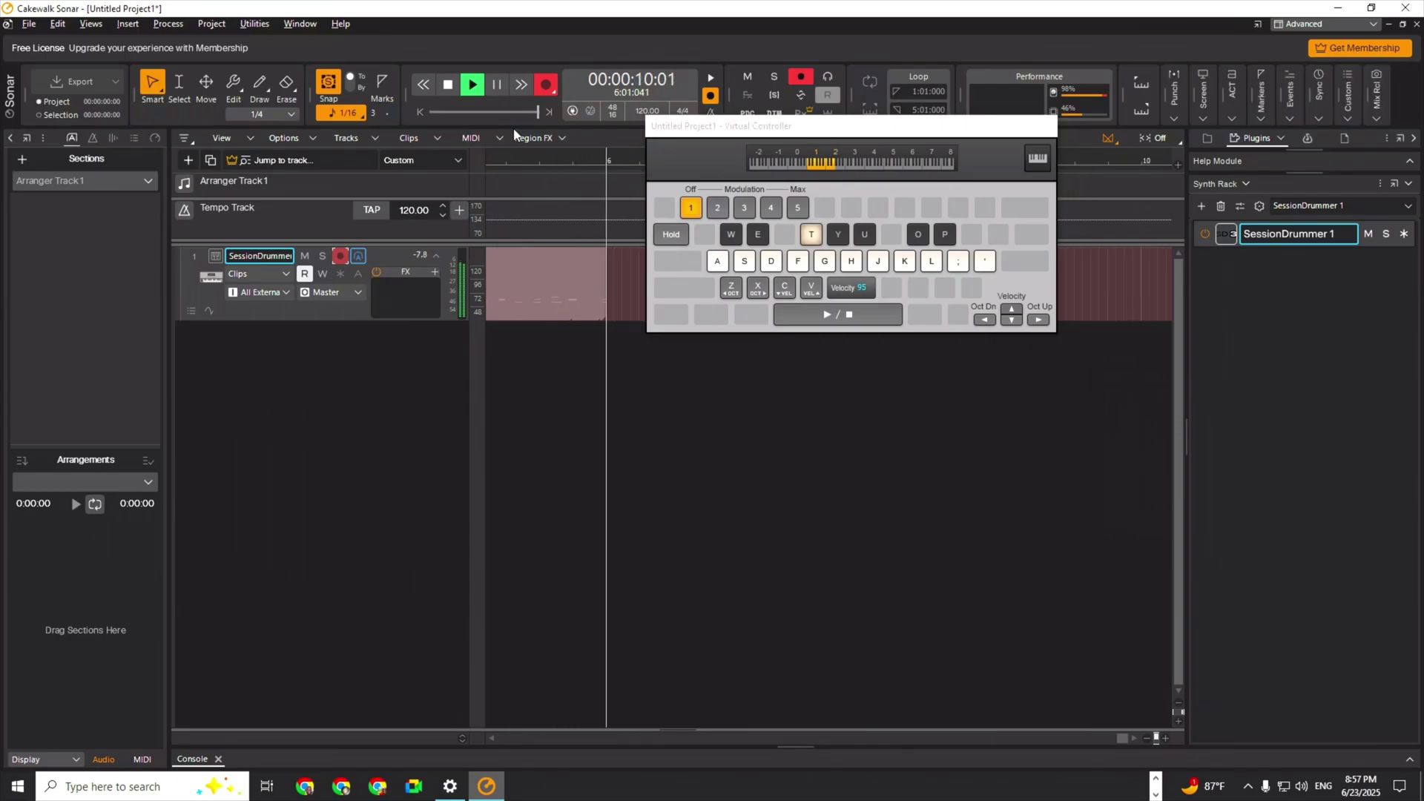
key(t)
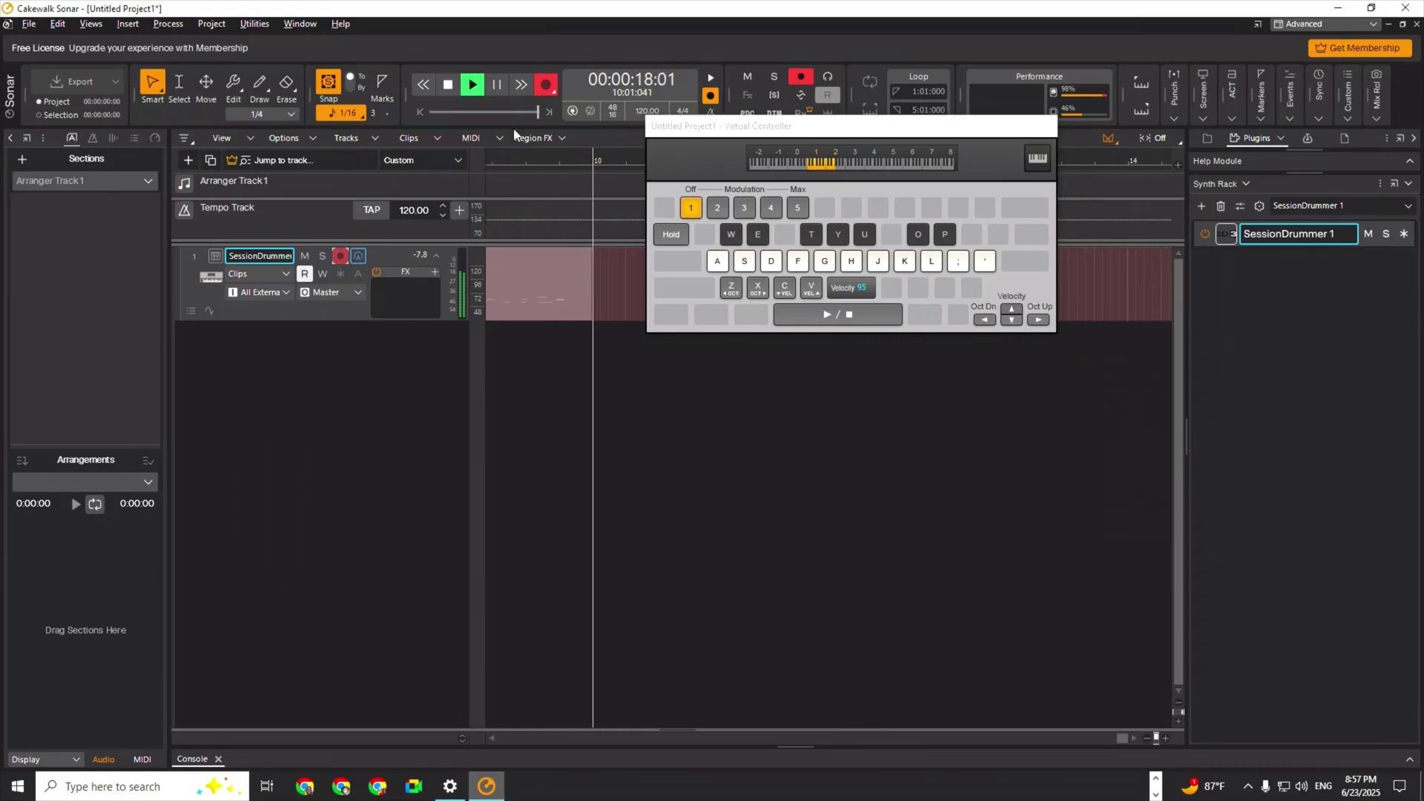
key(space)
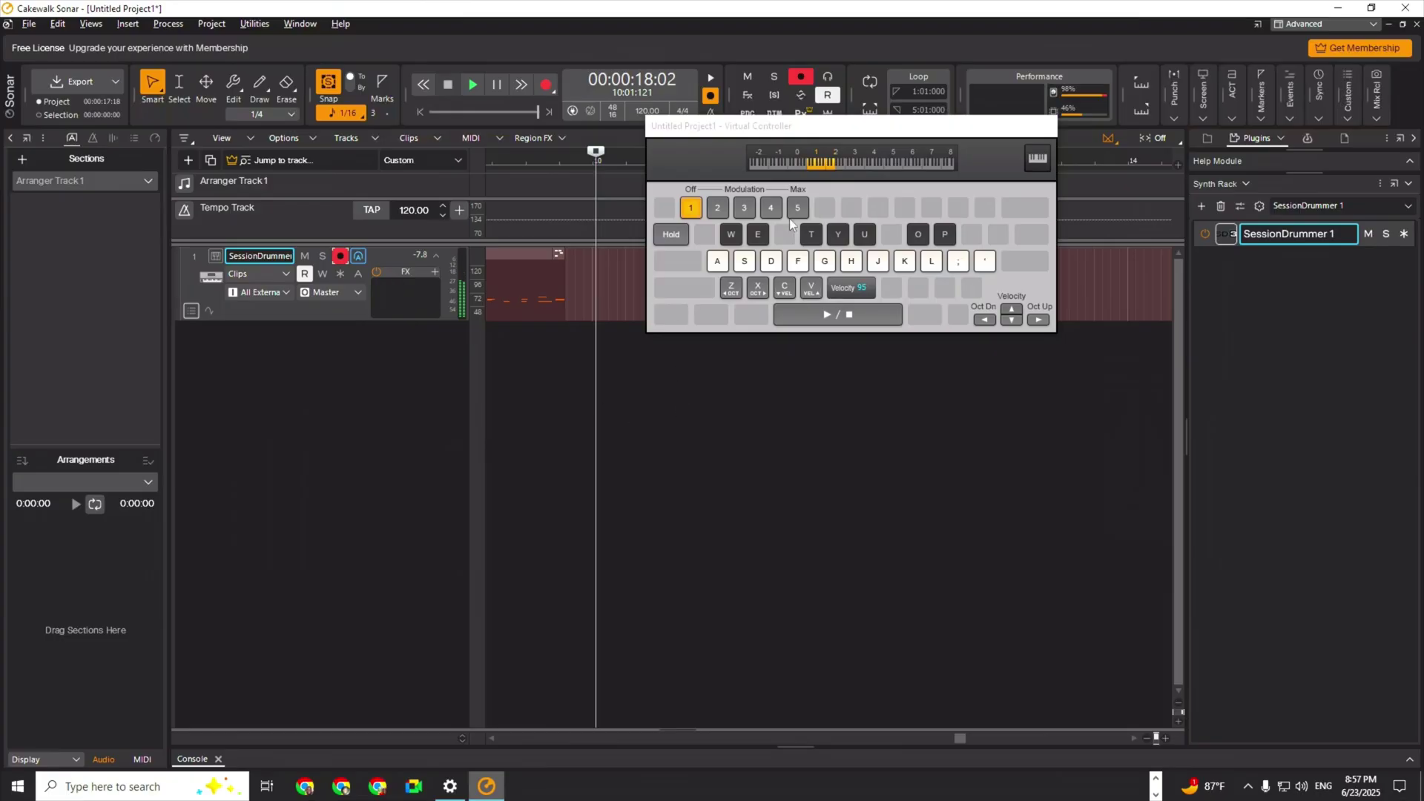
Close the Virtual Controller, play back the Record 1 drum clip from the start, then show the Console view.
click(1048, 126)
key(w)
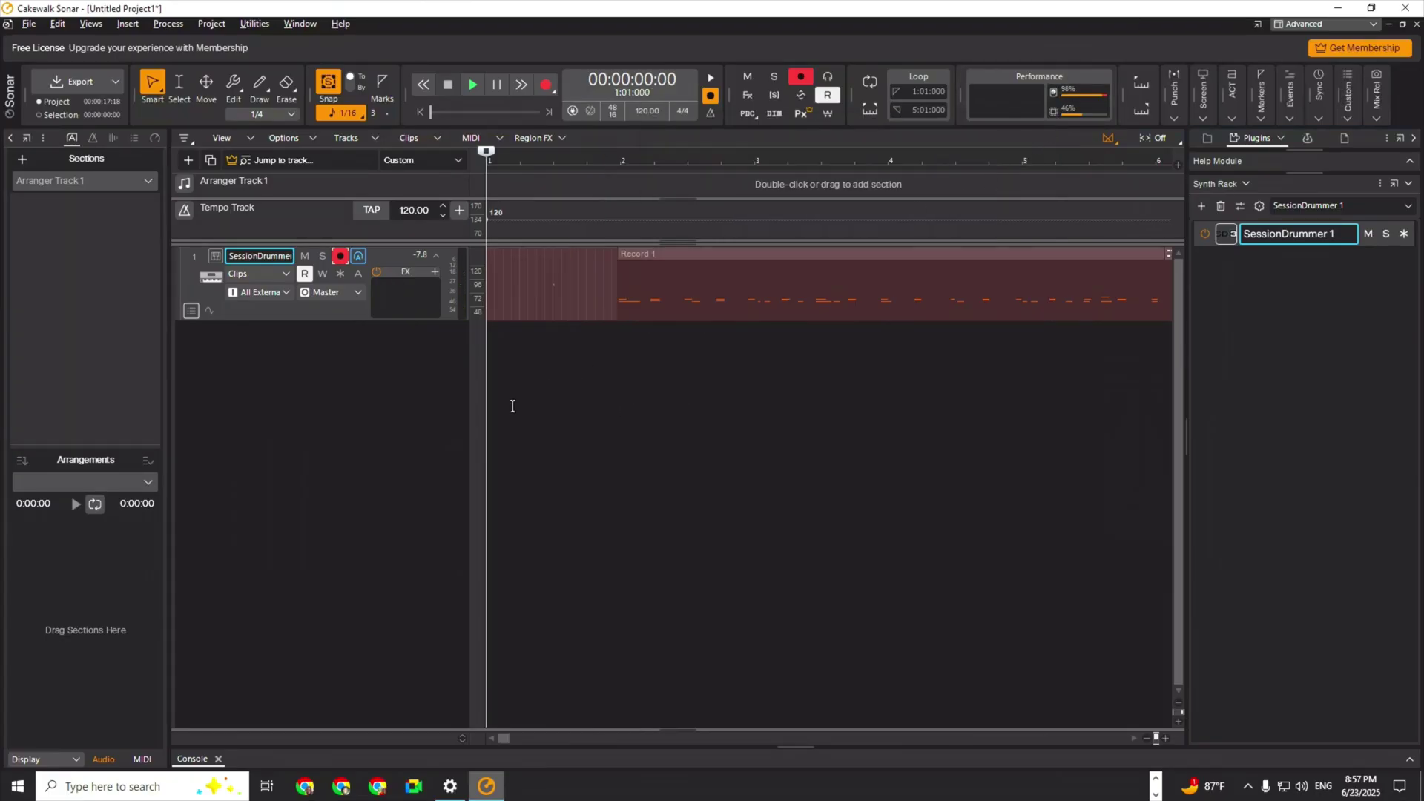
click(665, 293)
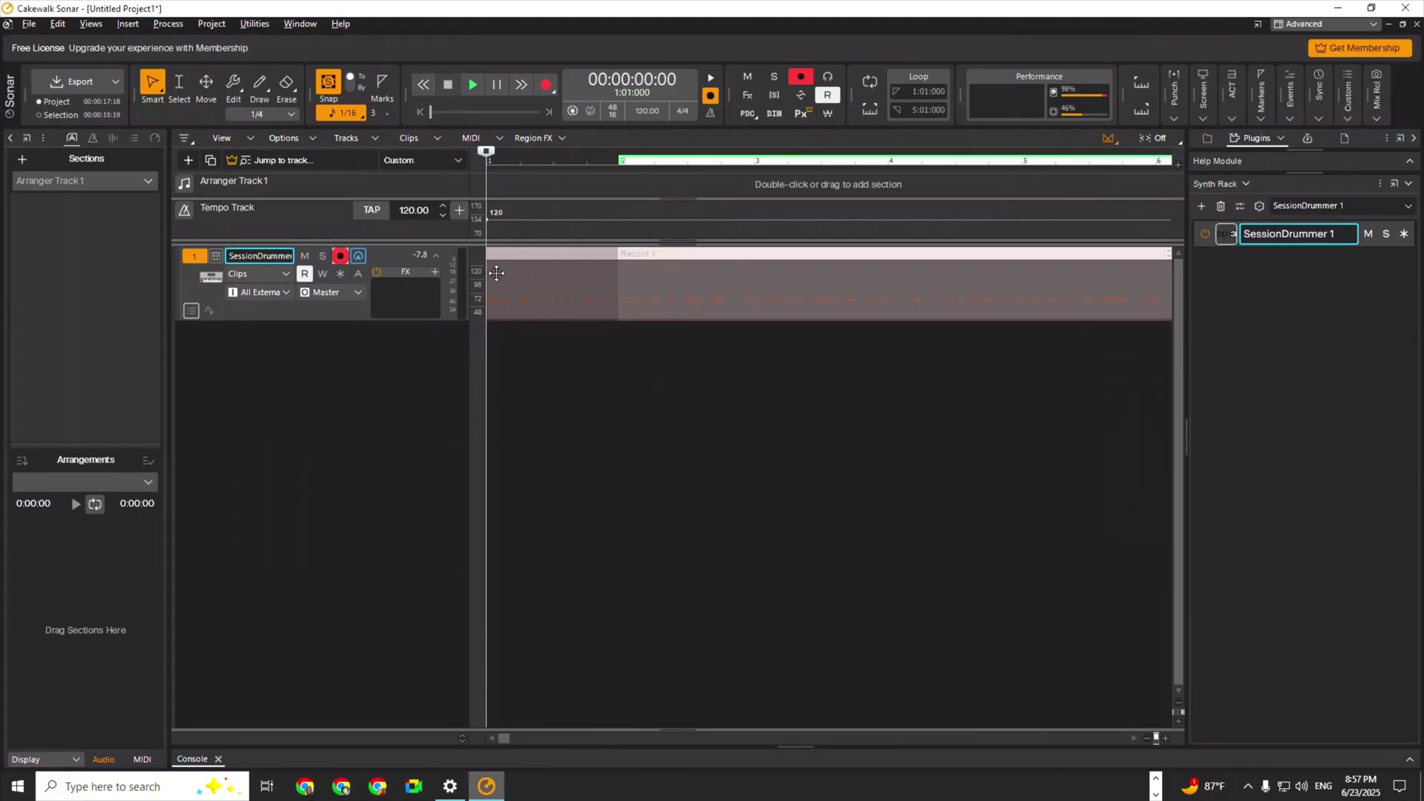
key(space)
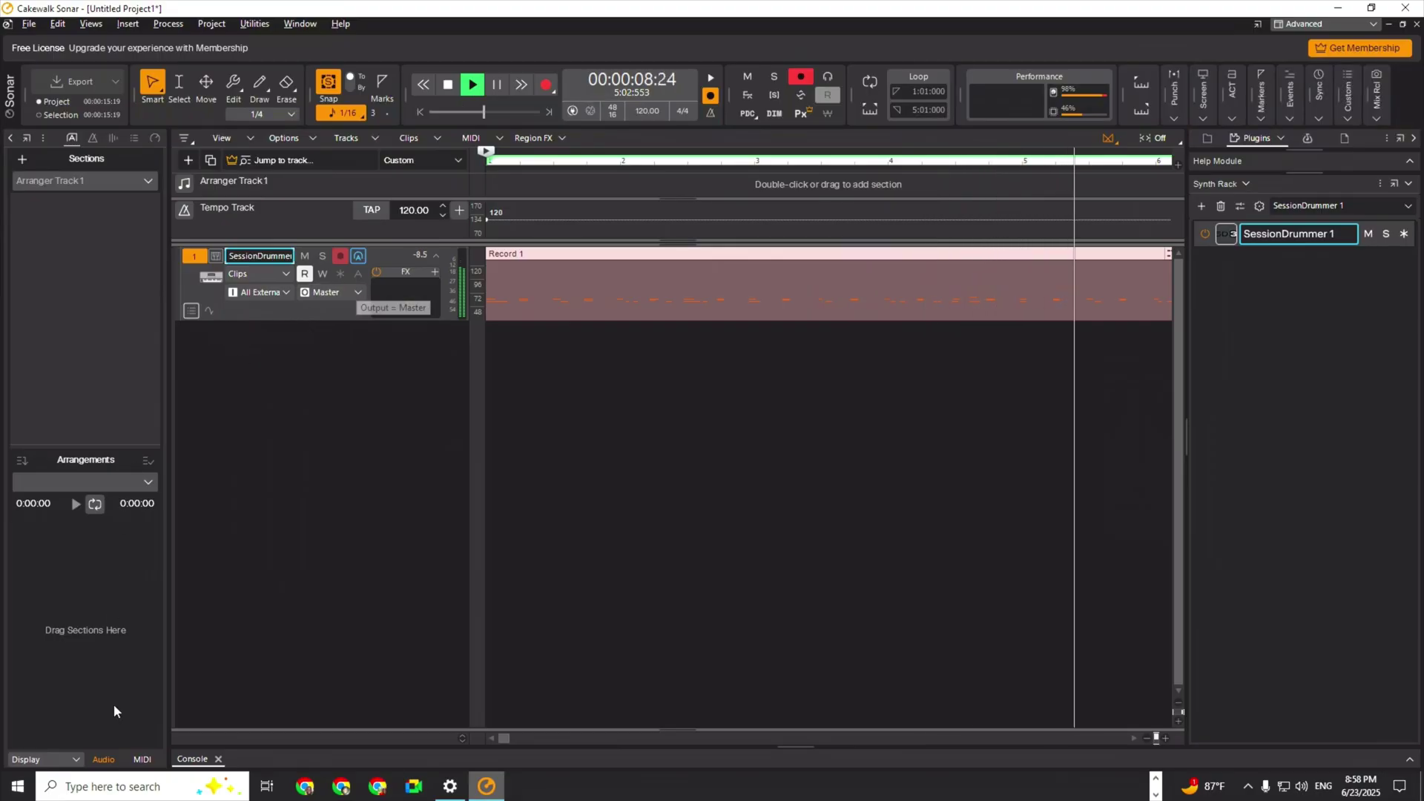
click(195, 759)
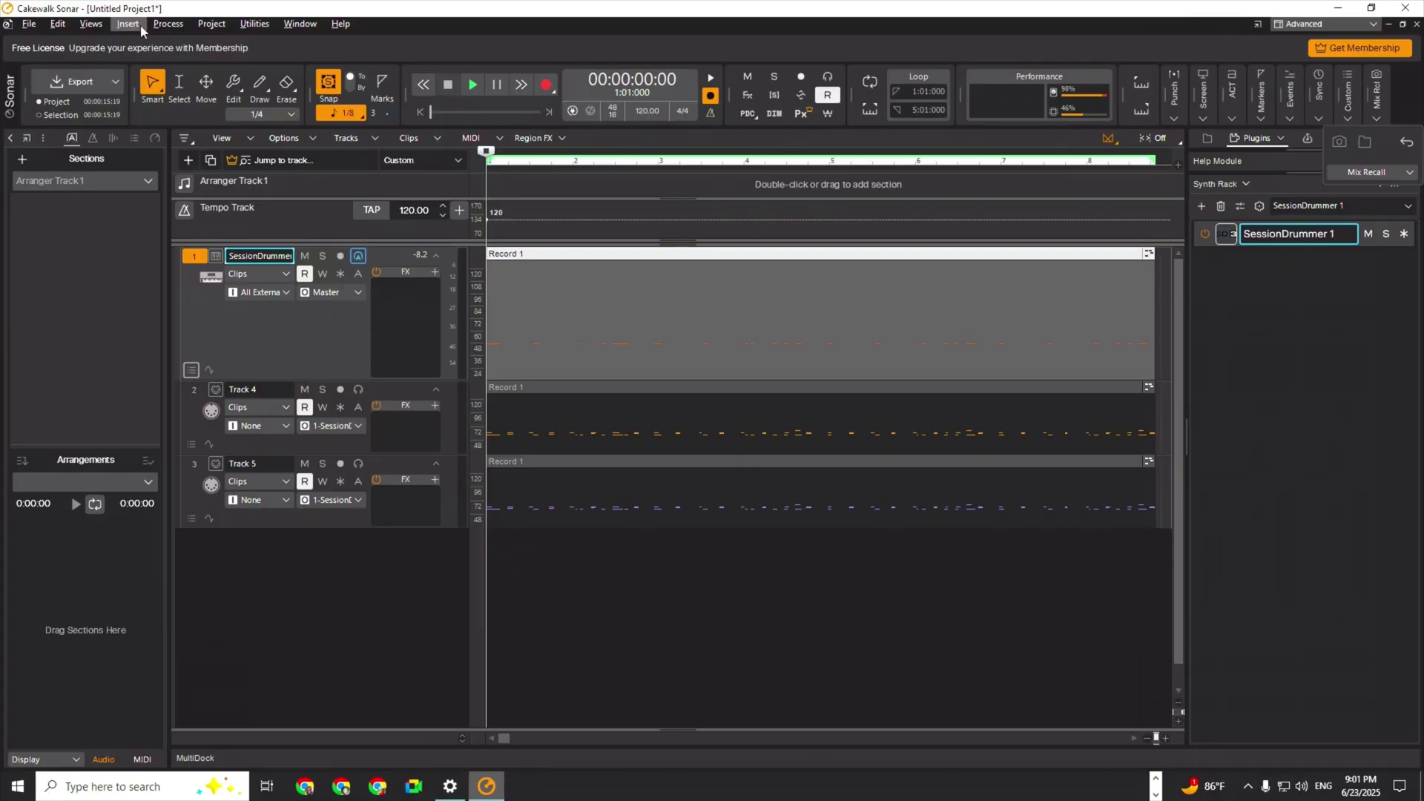
Open Preferences at the Customization > Colors page.
click(57, 23)
click(95, 274)
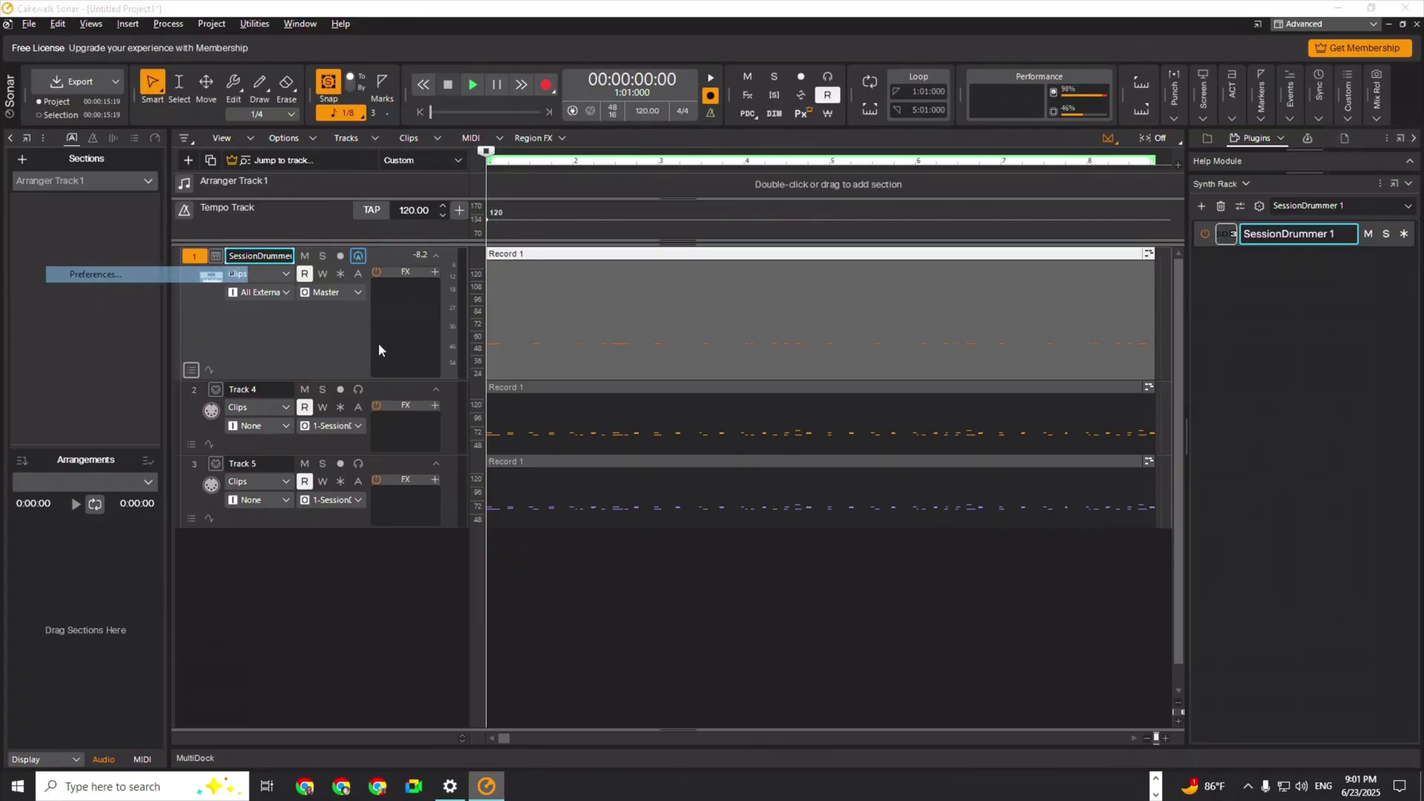
scroll(560, 608, down, 5)
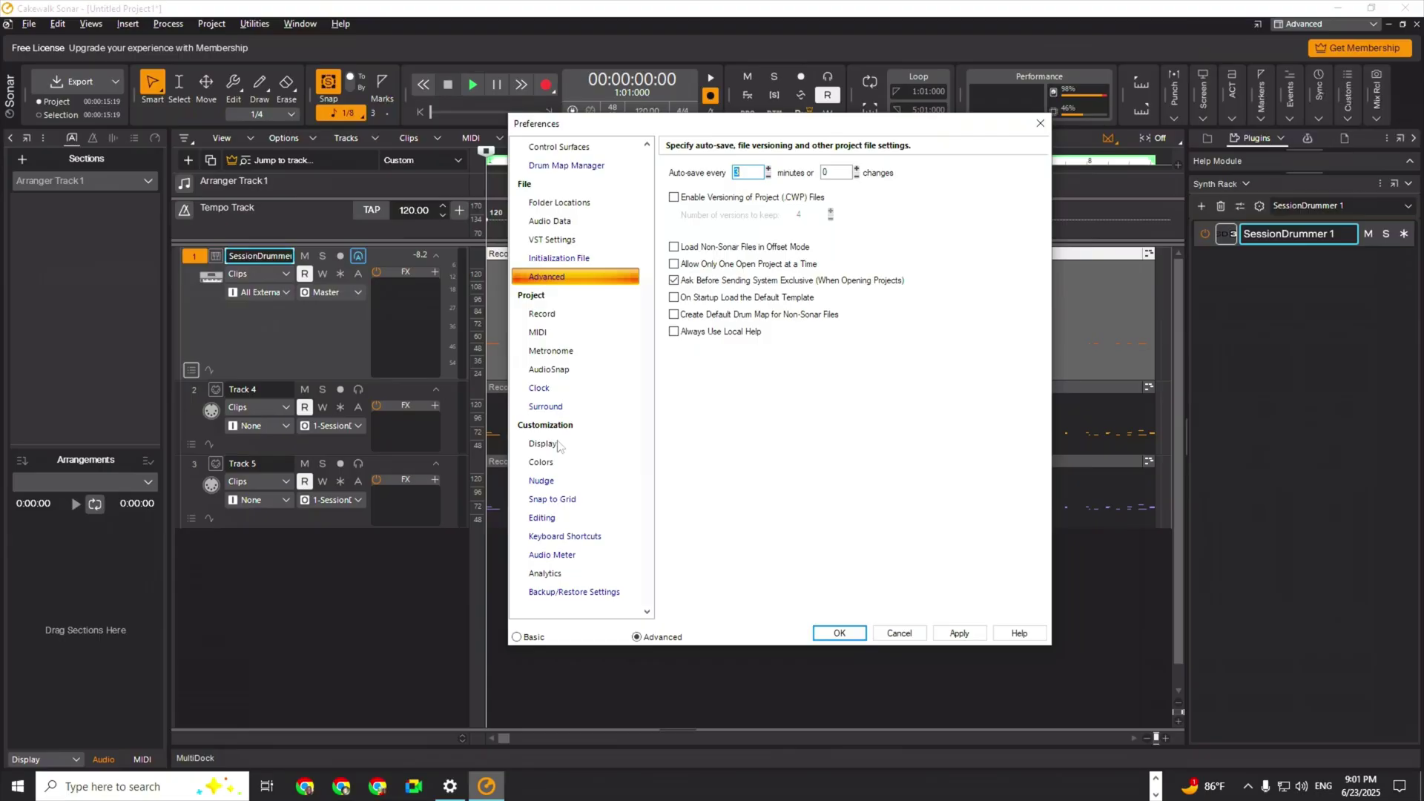
click(557, 445)
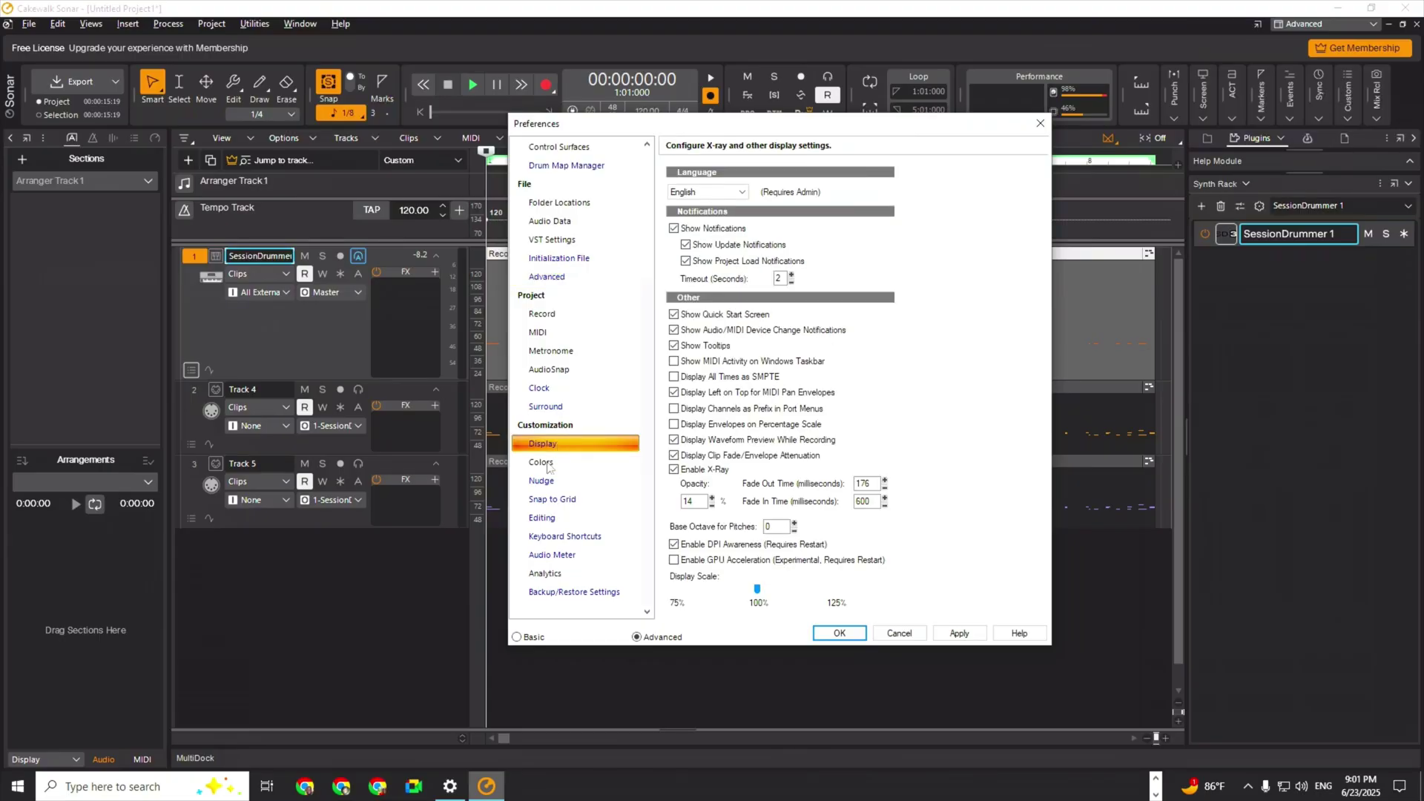
click(549, 464)
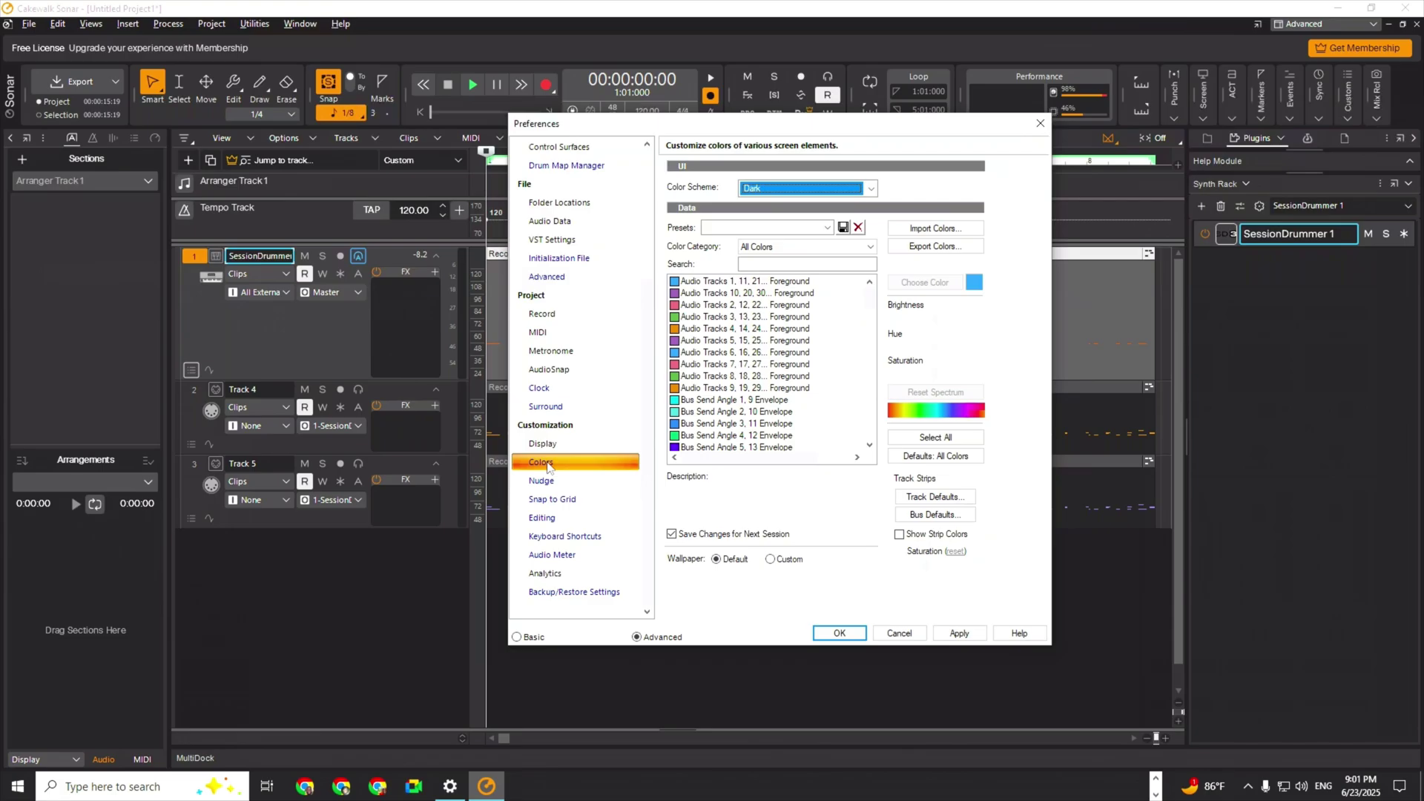
Try the Light and Tungsten Classic colour schemes.
click(793, 188)
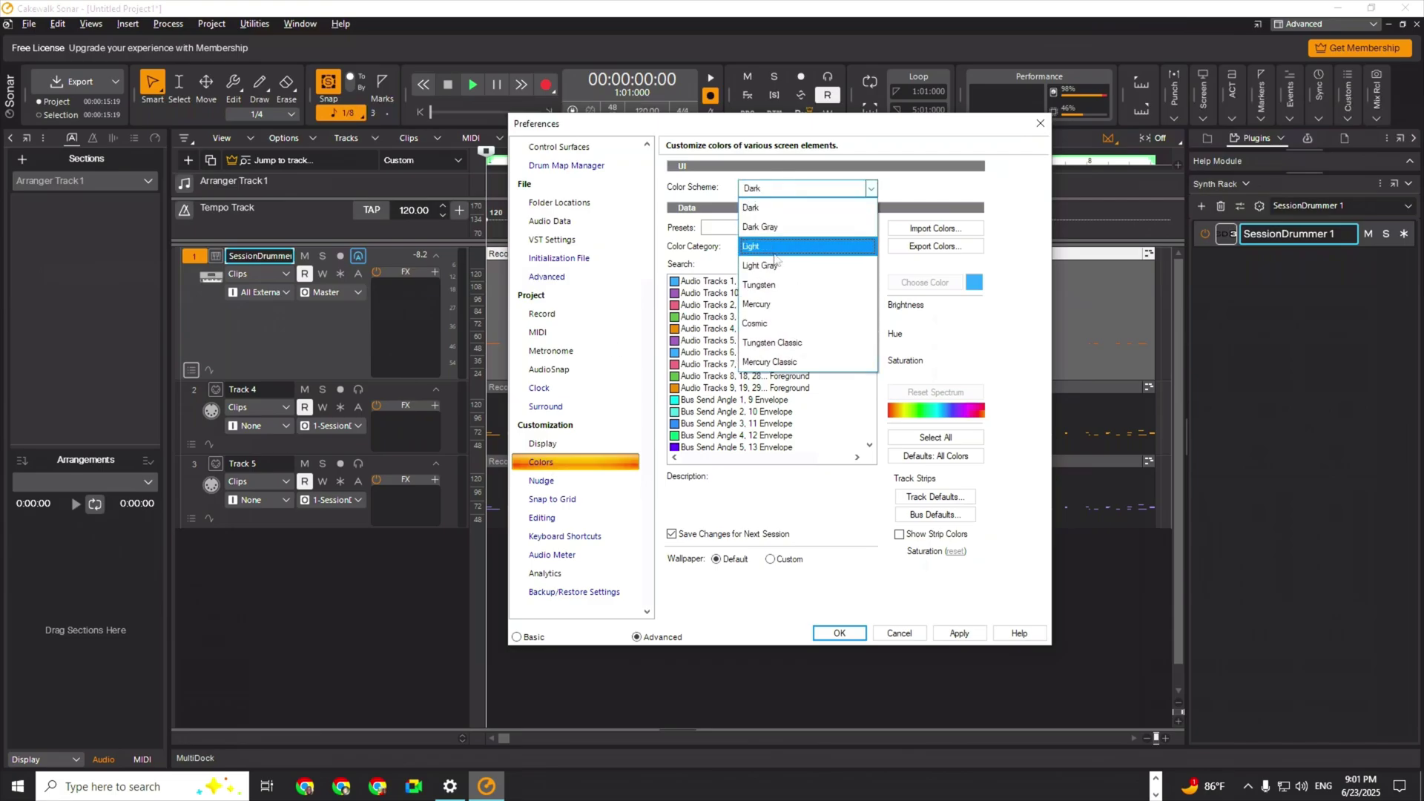
click(775, 256)
click(806, 190)
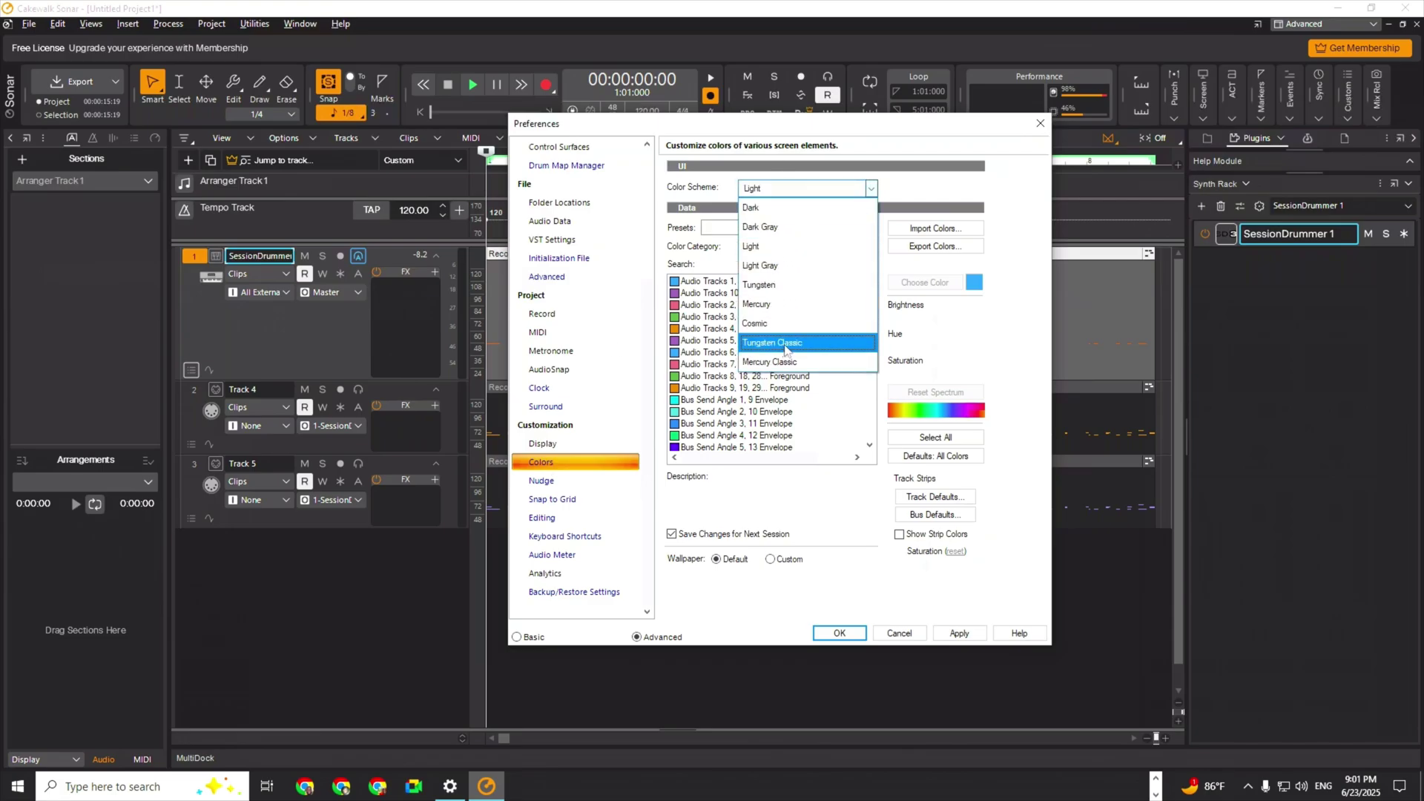
click(784, 344)
click(830, 632)
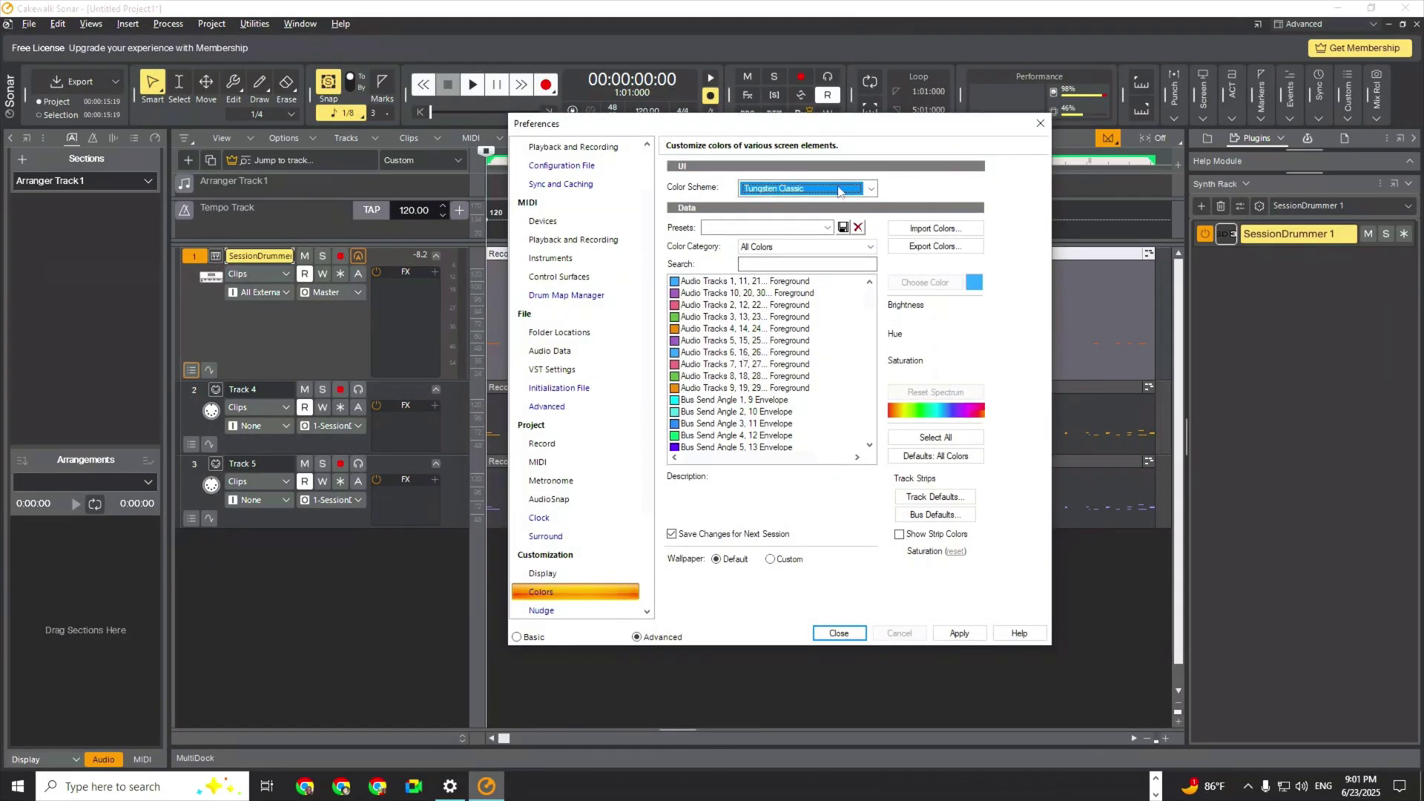
Apply the Mercury Classic colour scheme, then the Cosmic scheme.
click(797, 188)
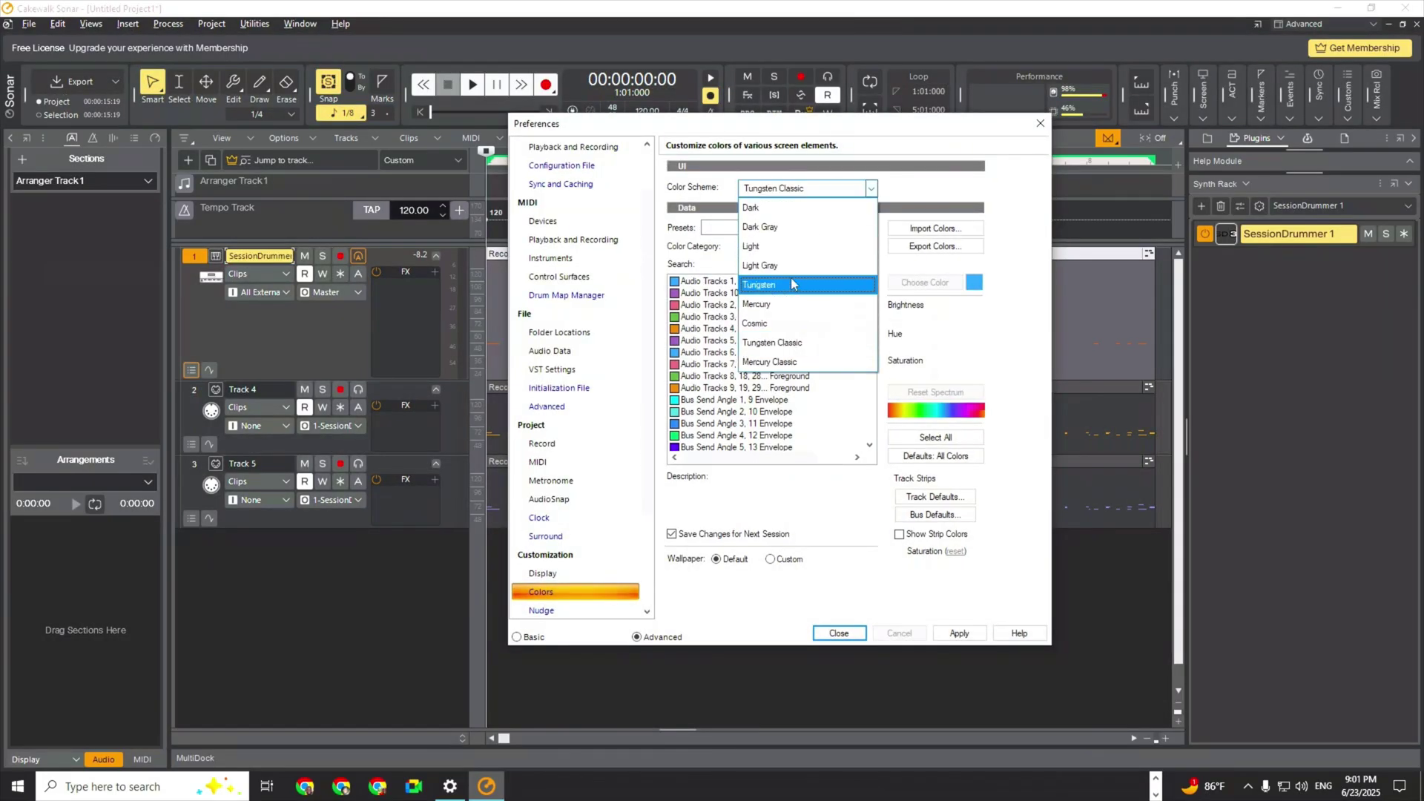
click(769, 361)
click(959, 632)
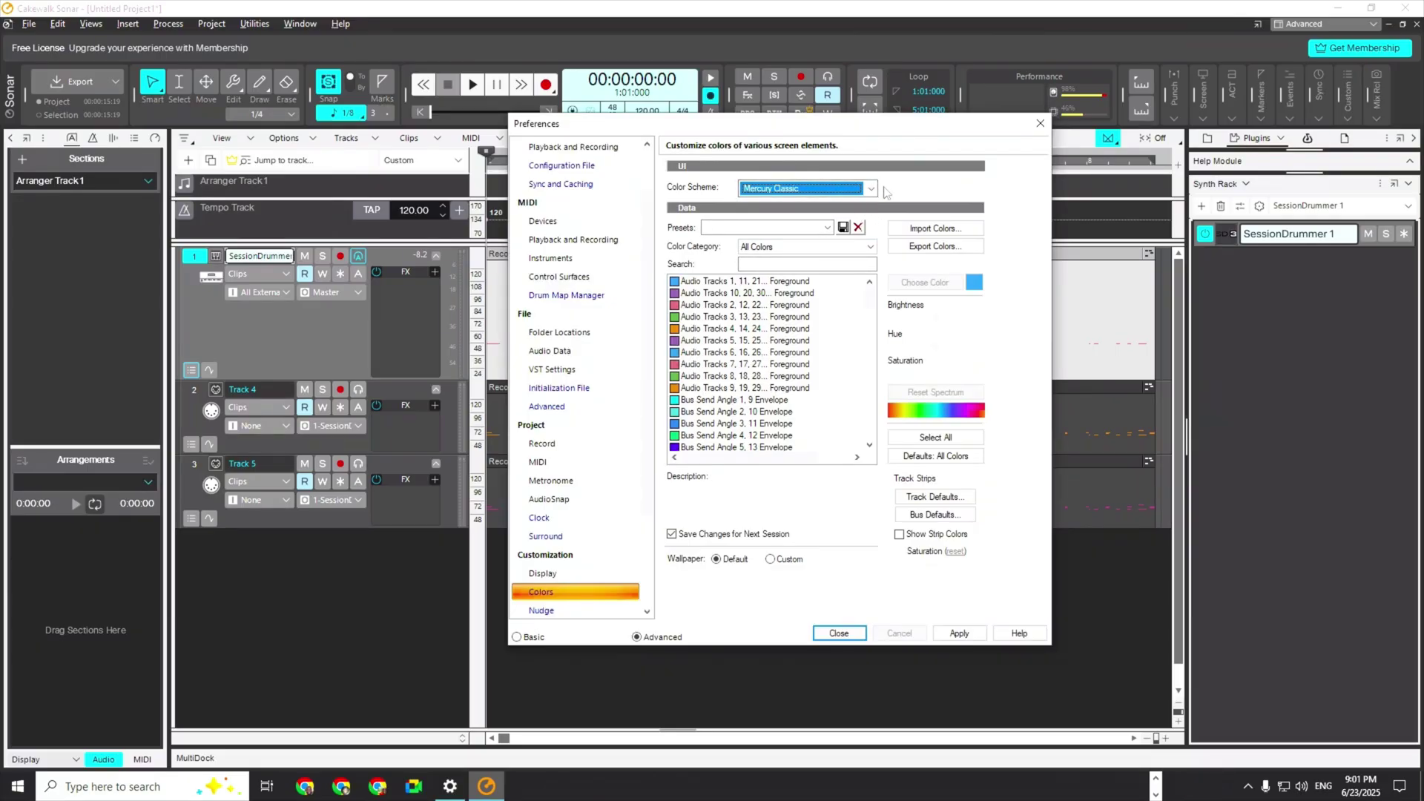
click(871, 189)
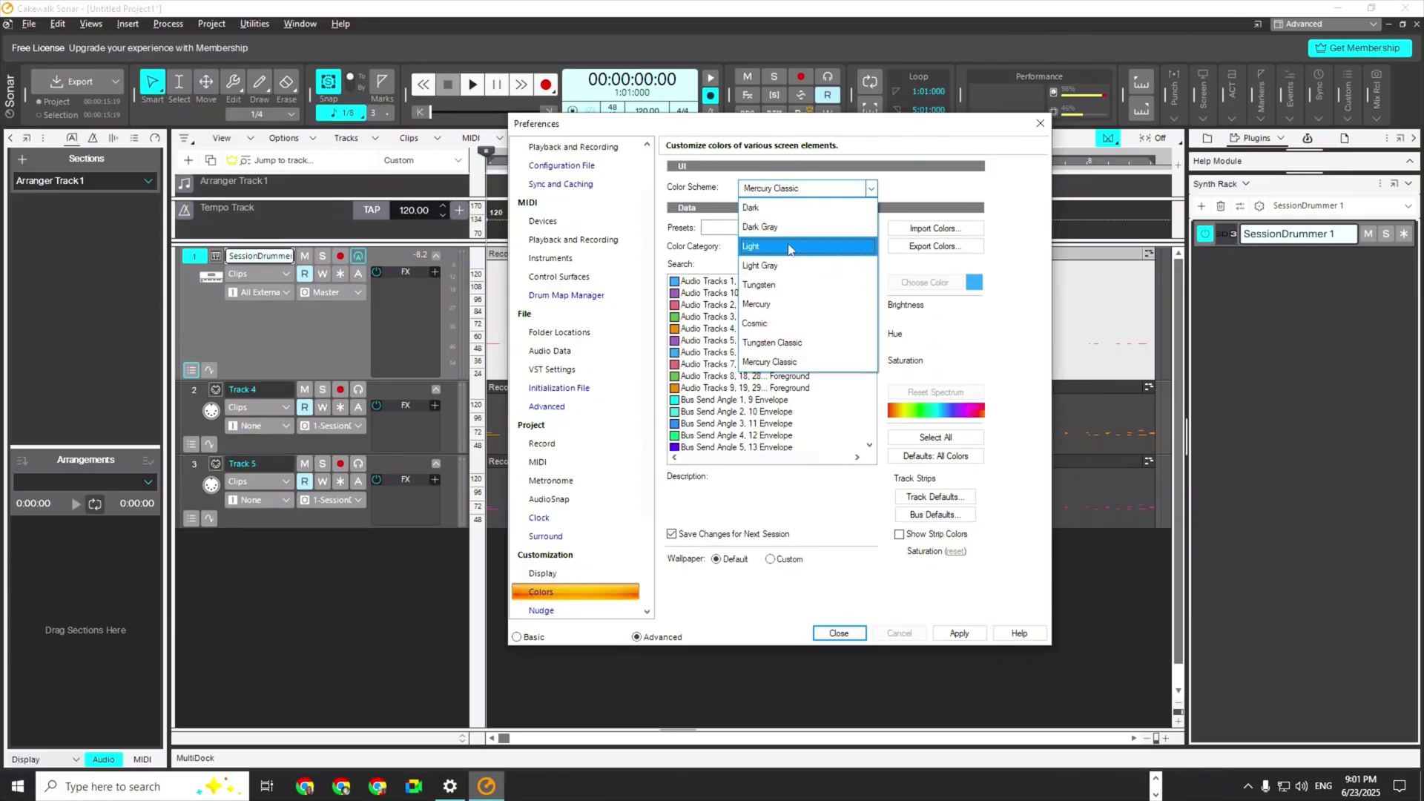
click(788, 323)
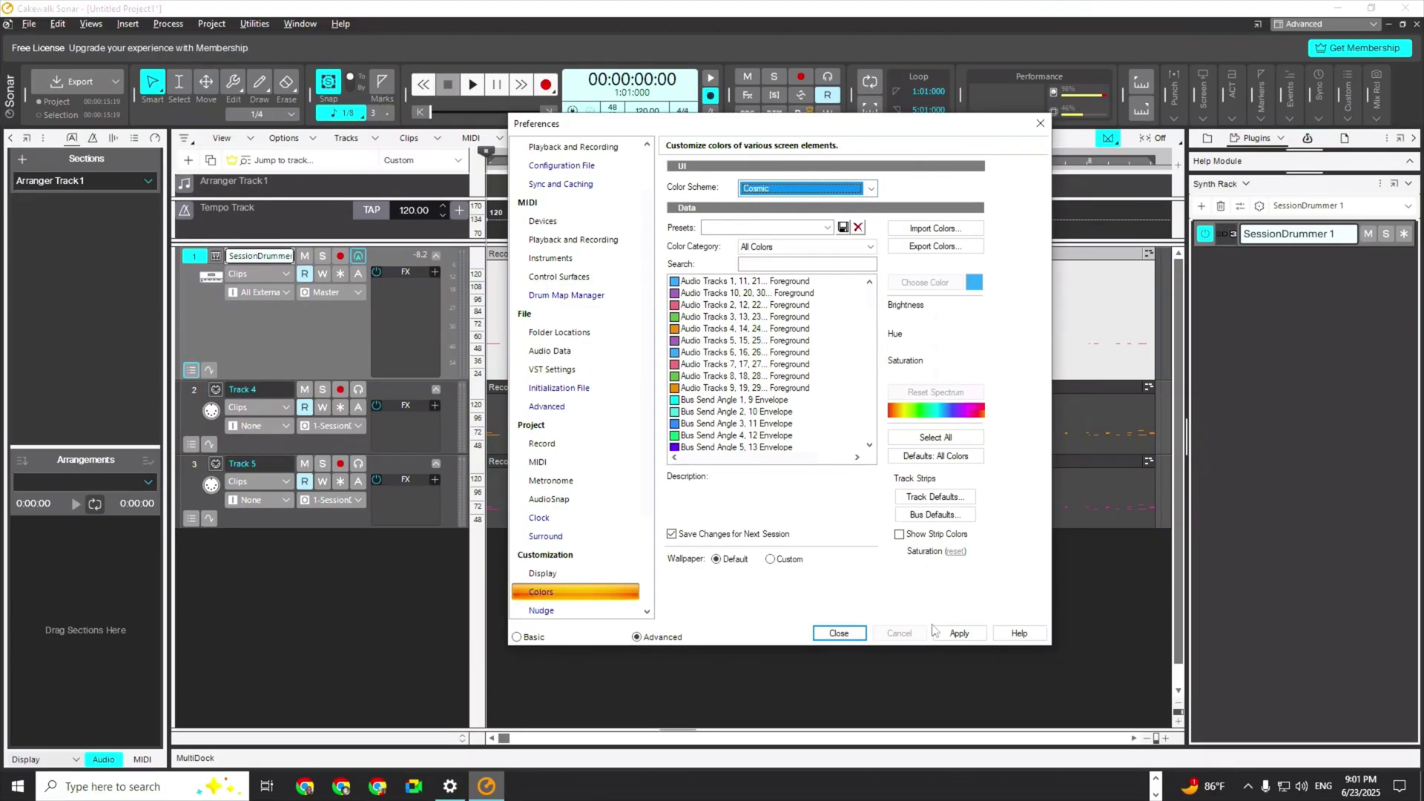
click(935, 632)
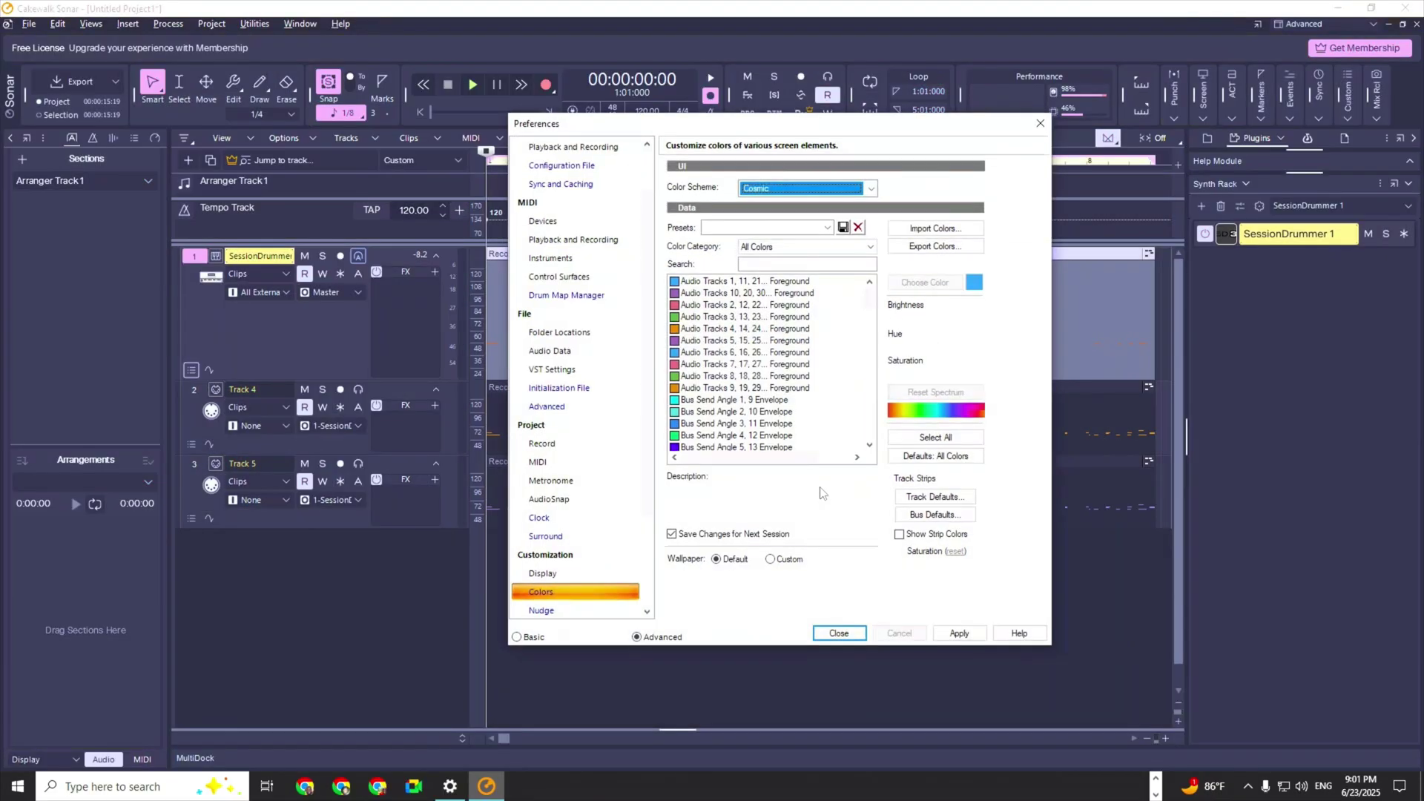
Apply the Dark Gray colour scheme, then settle on a dark scheme.
click(871, 188)
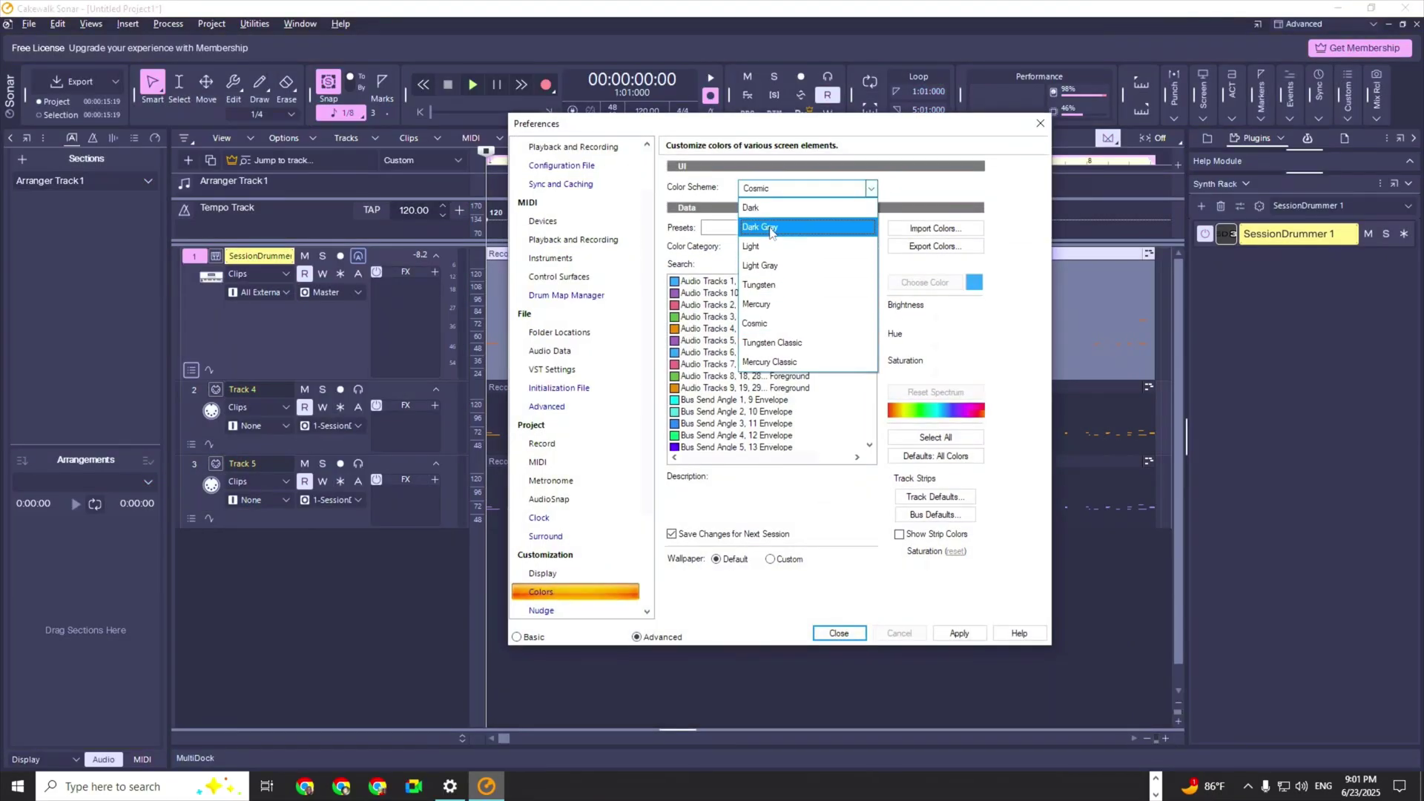
click(771, 227)
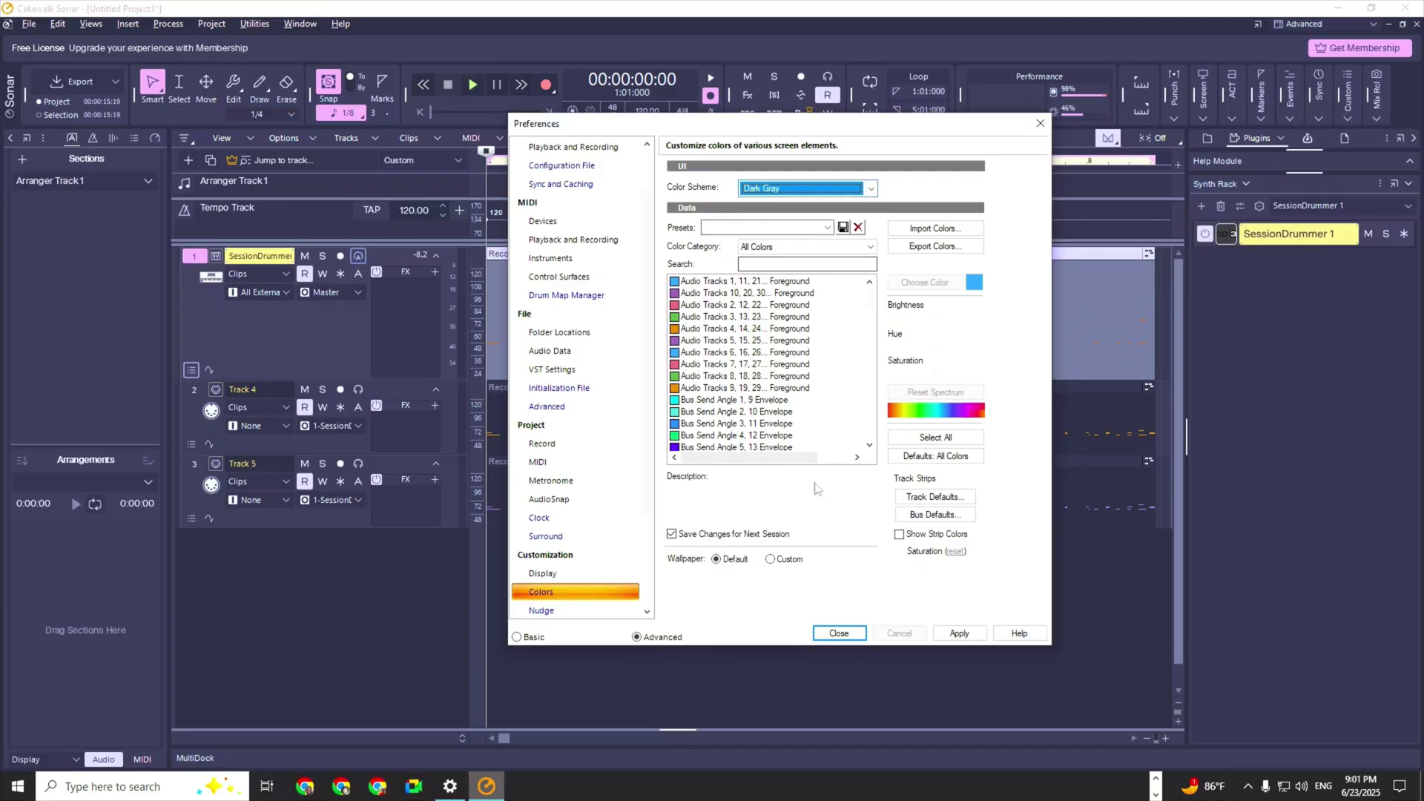
click(968, 635)
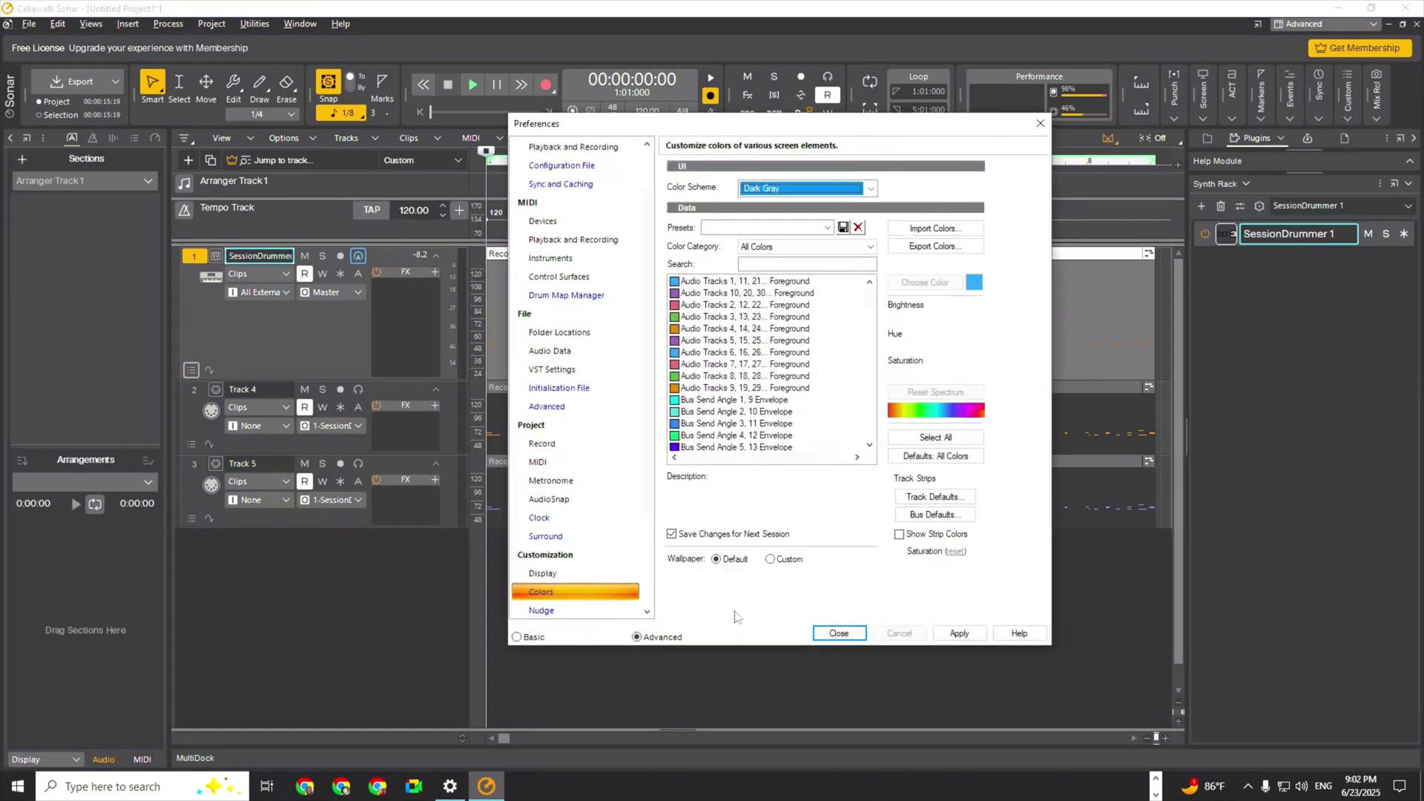
click(793, 188)
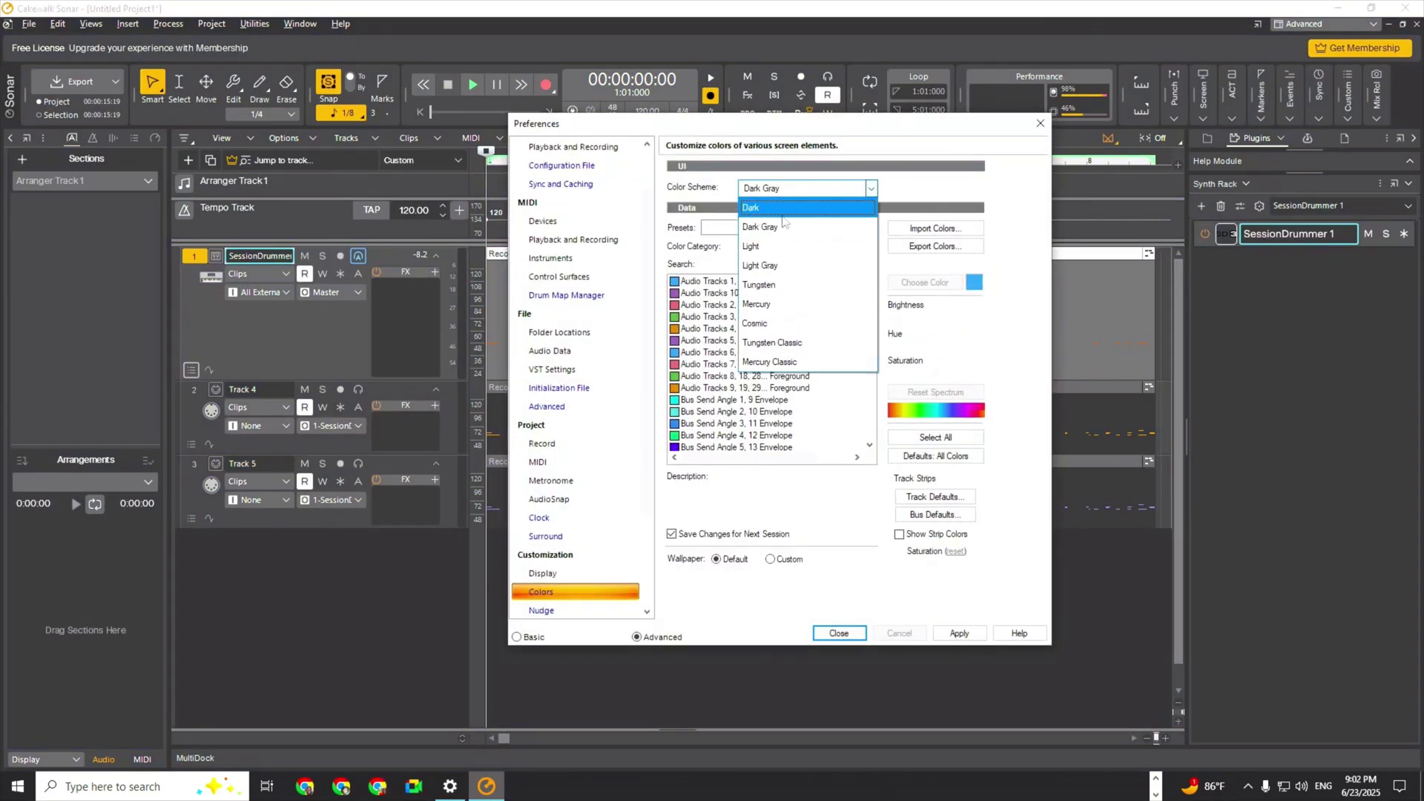
click(783, 220)
click(839, 632)
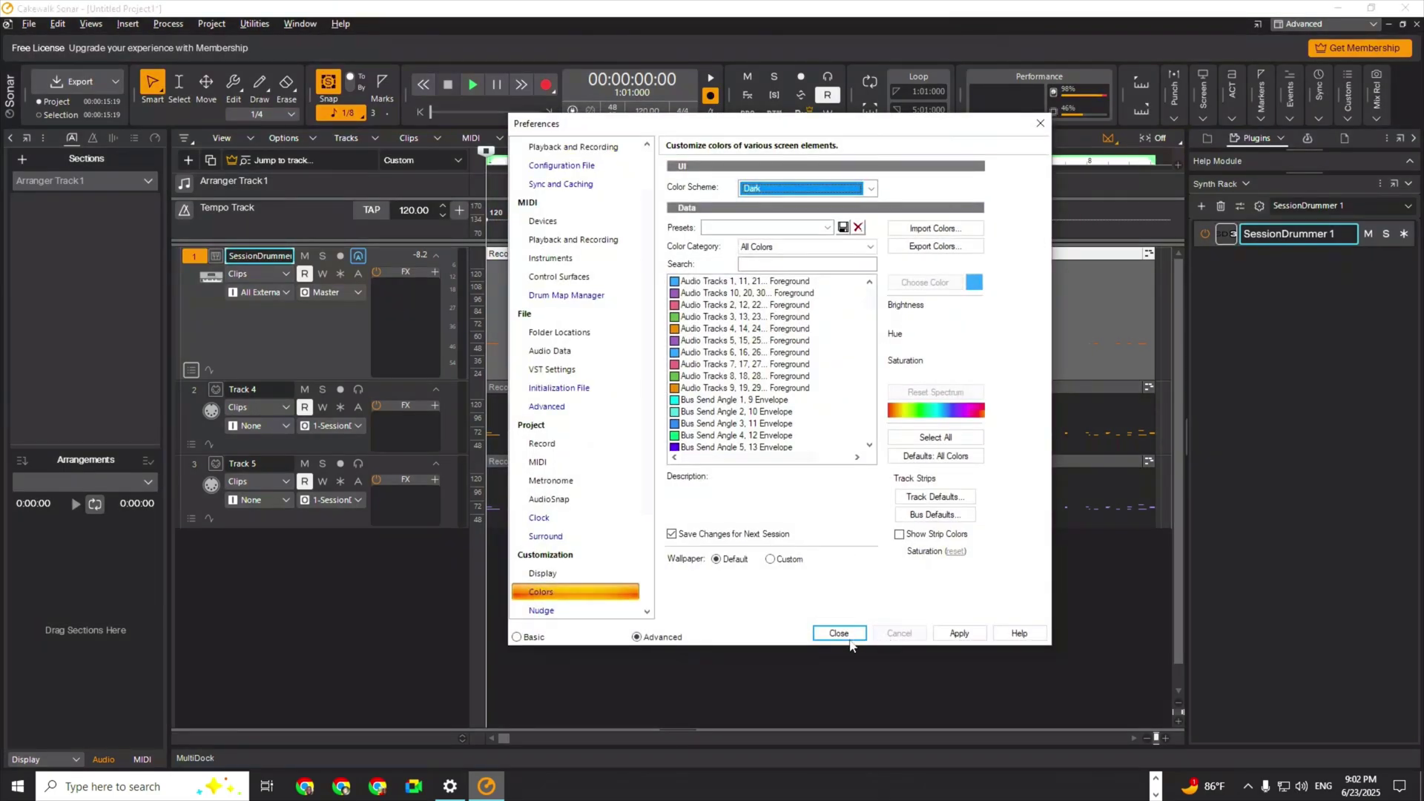
click(841, 630)
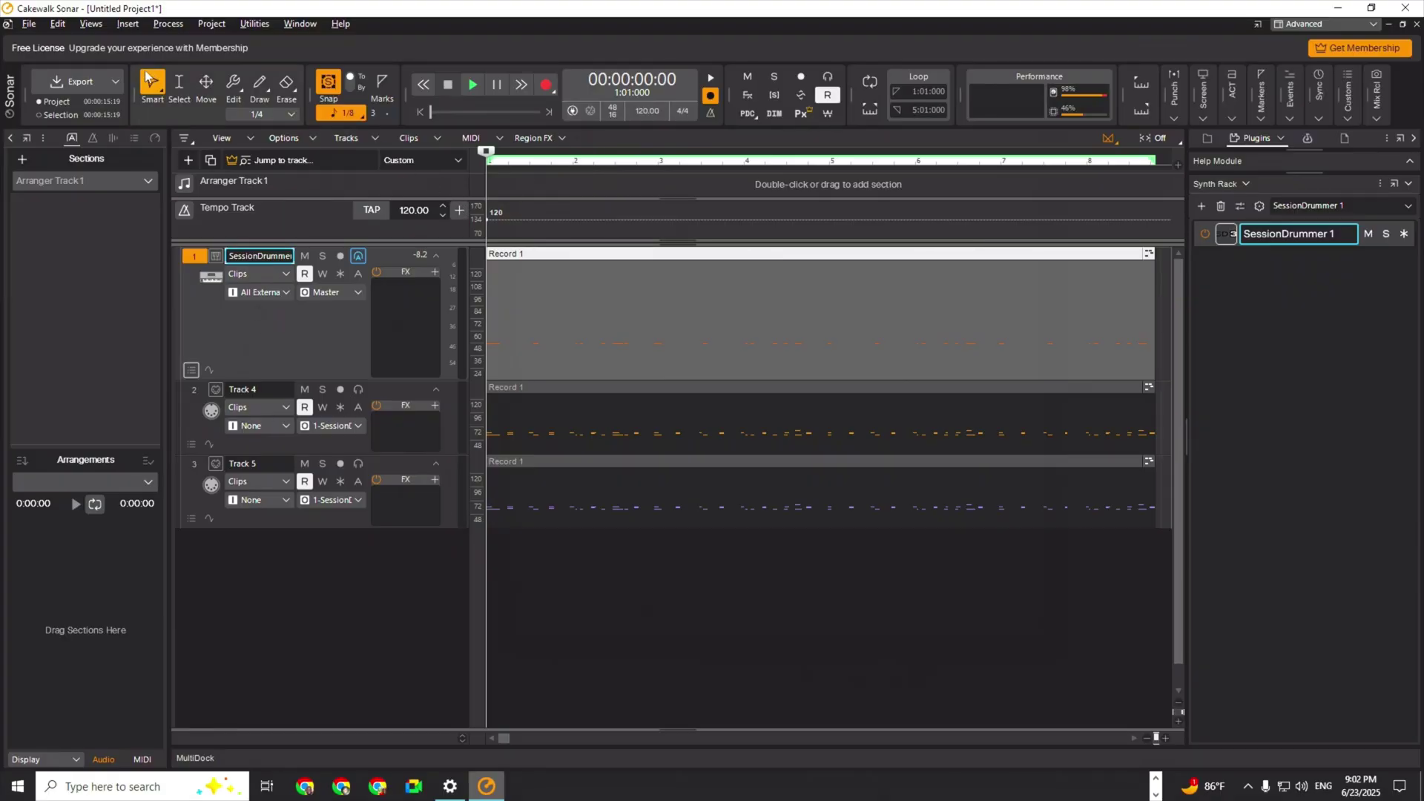
click(92, 24)
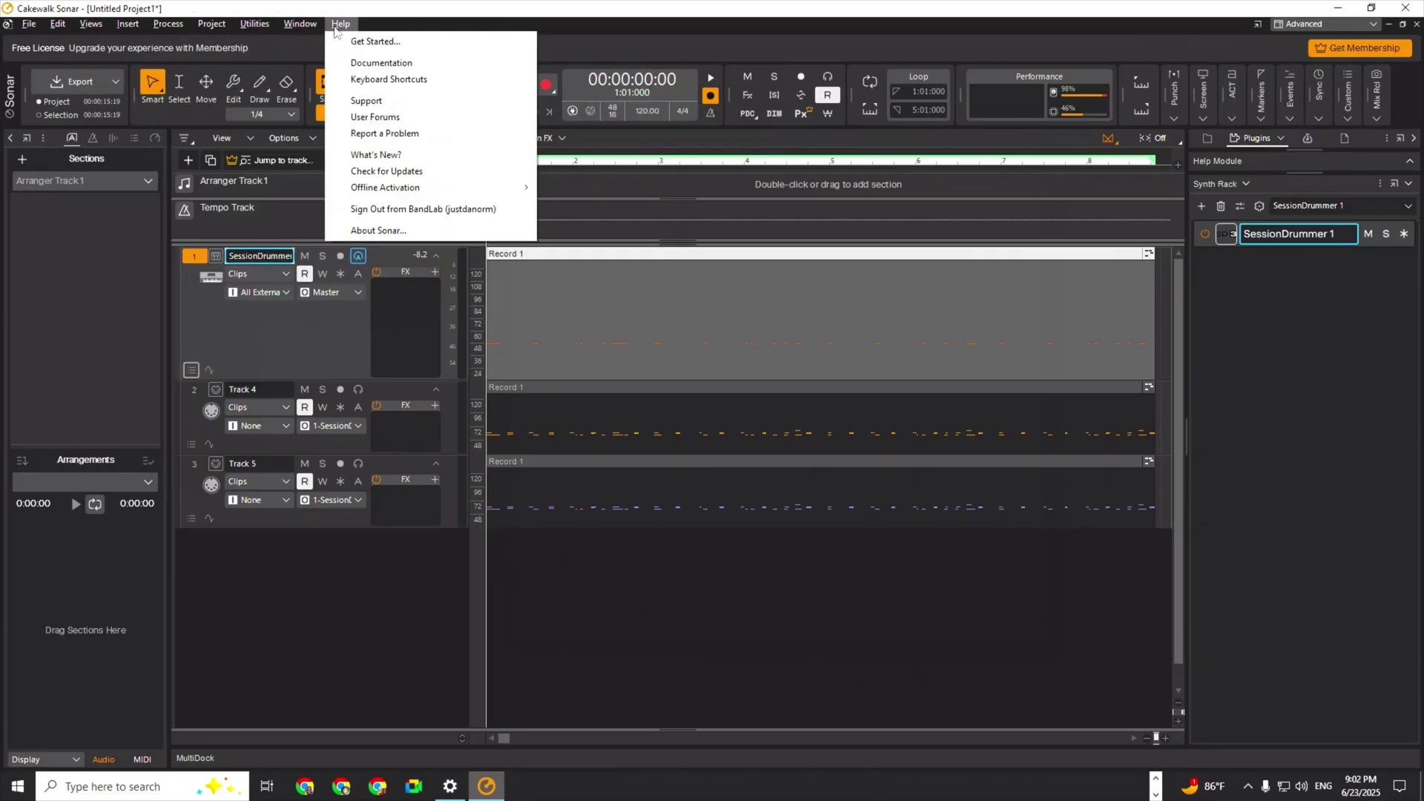
click(331, 626)
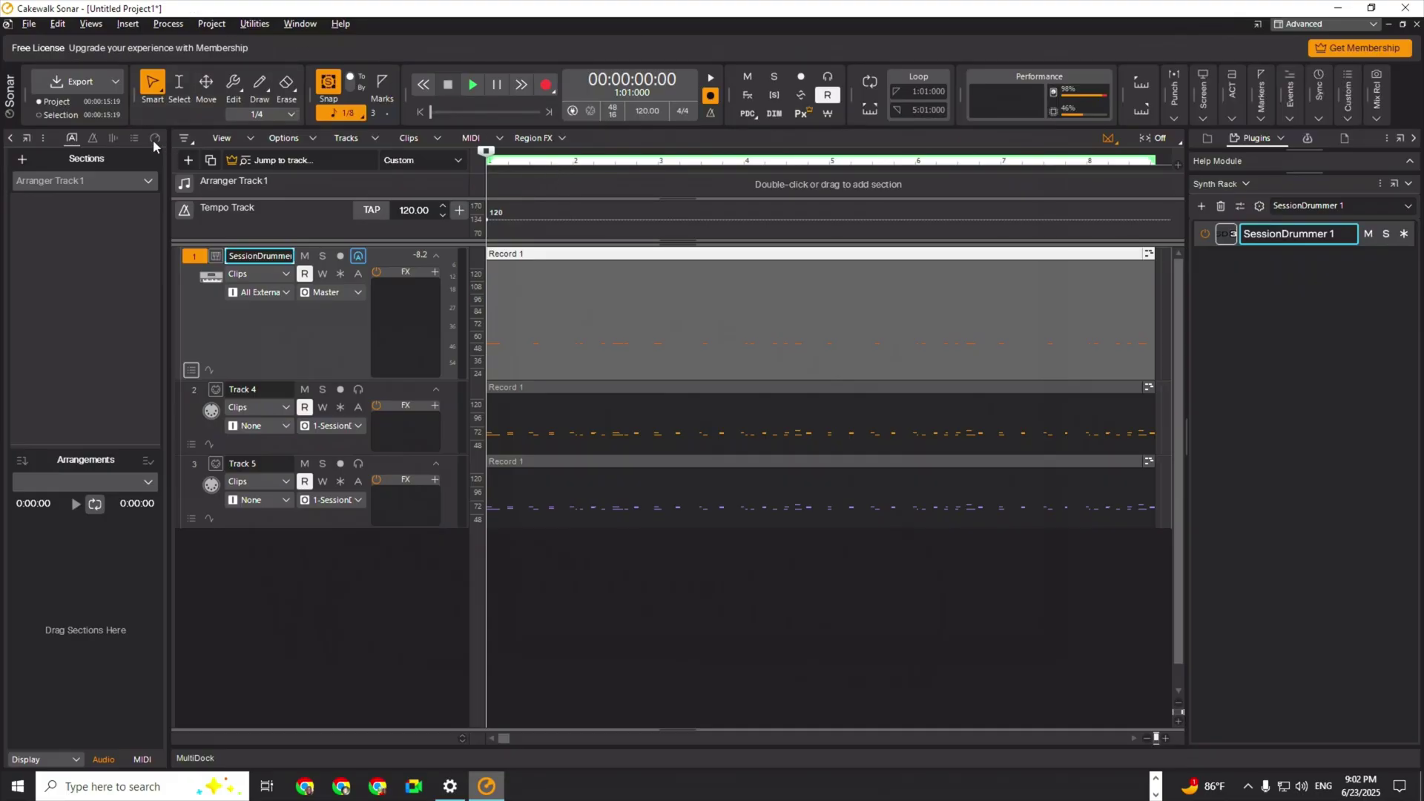
Step through the Inspector's Track and Clip tabs to ProChannel, then open and close QuadCurve Equalizer.
click(94, 139)
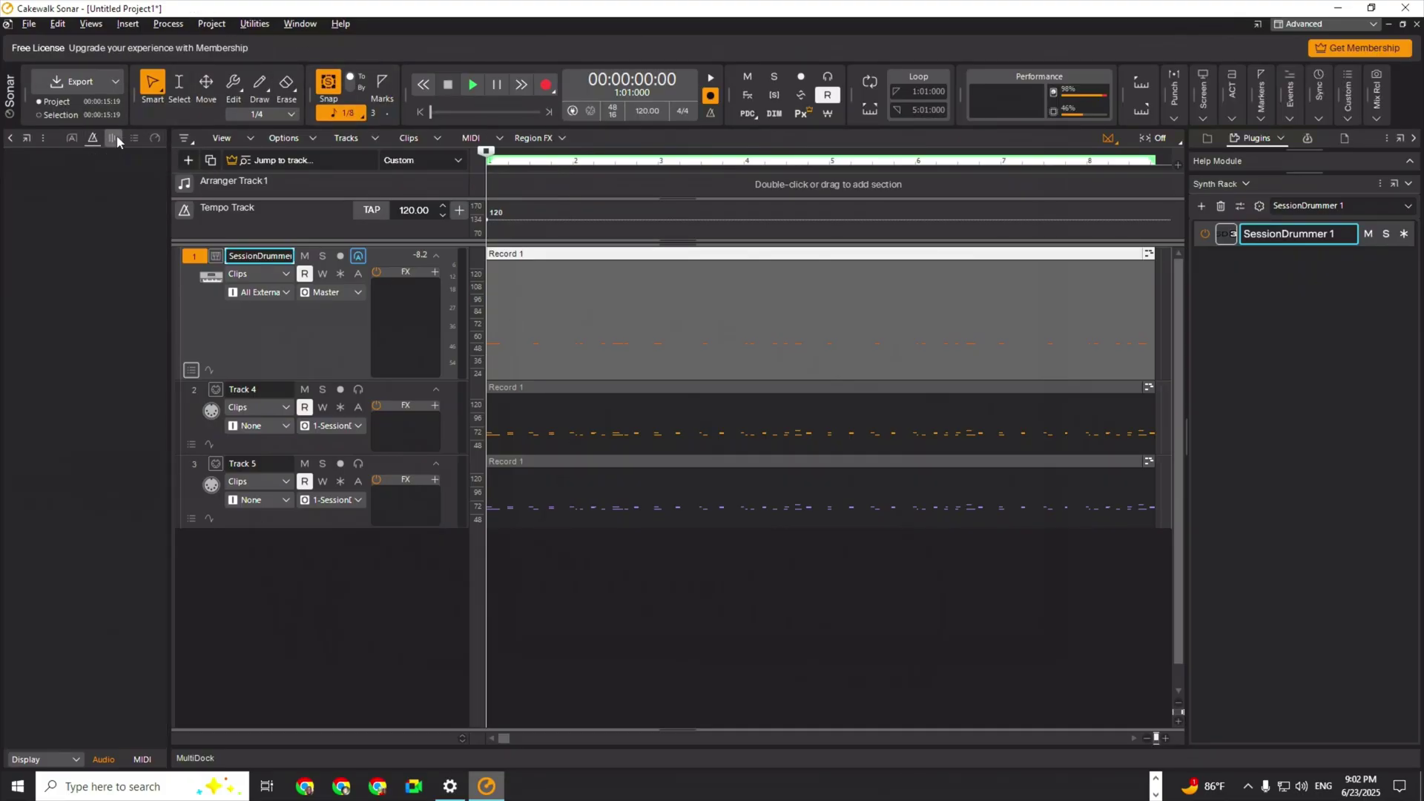
click(115, 138)
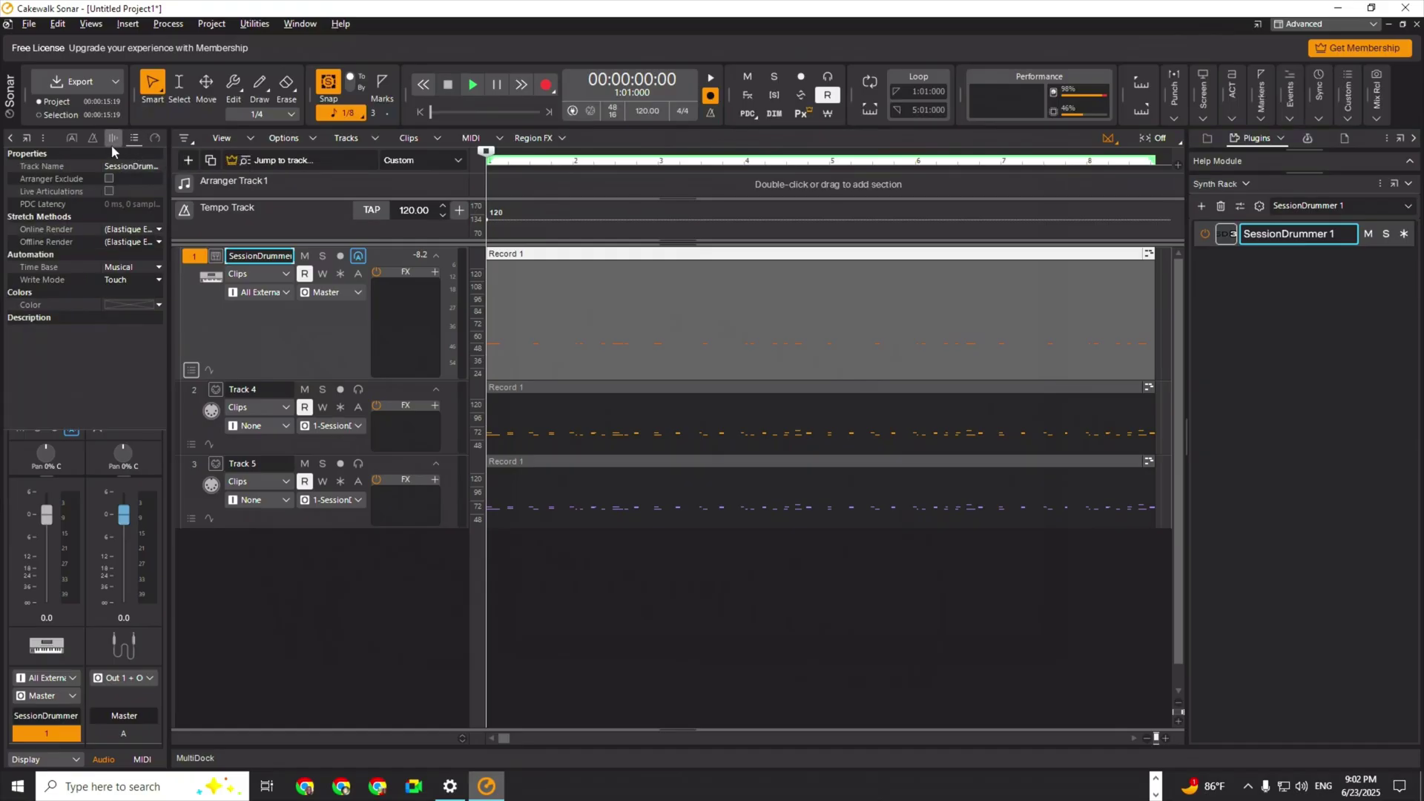
click(111, 144)
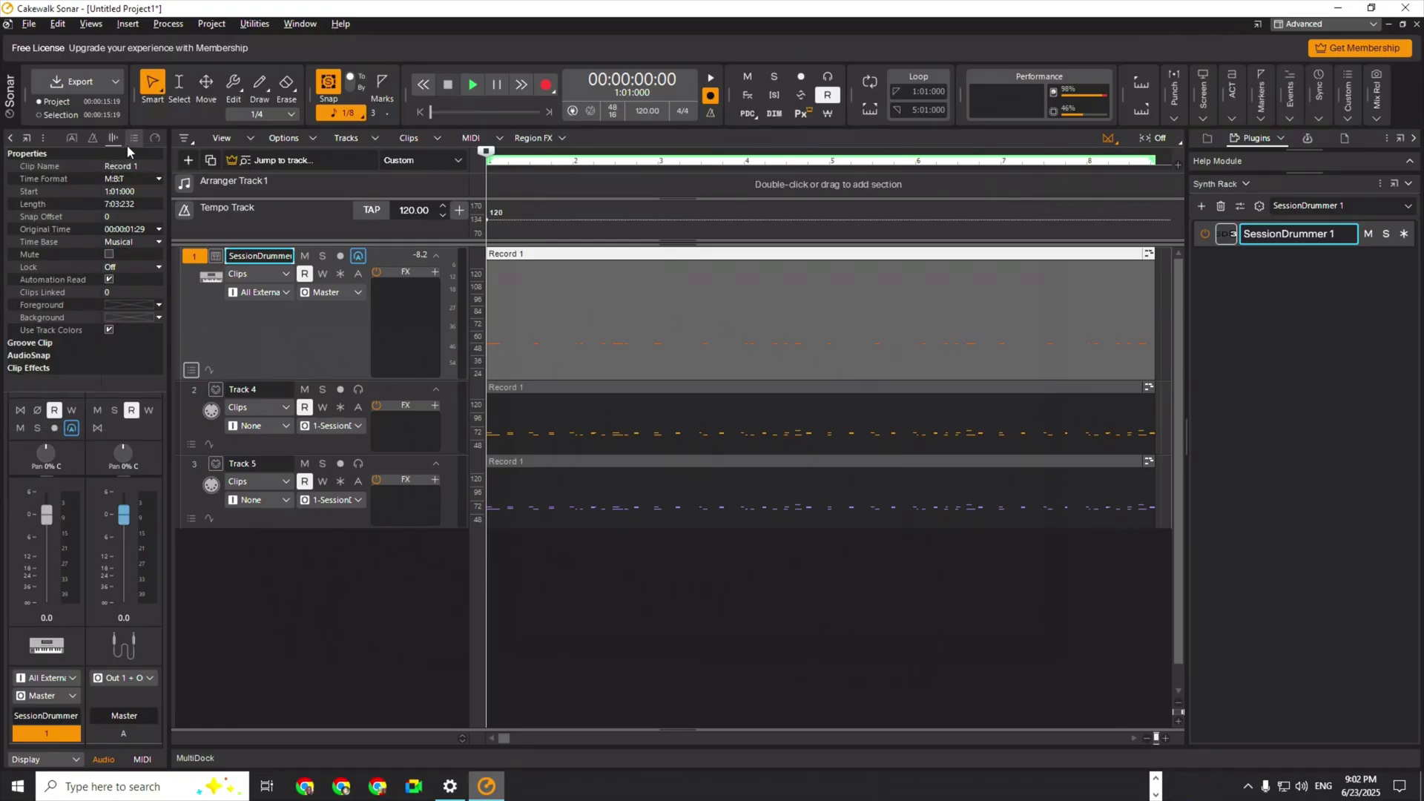
click(133, 141)
click(154, 141)
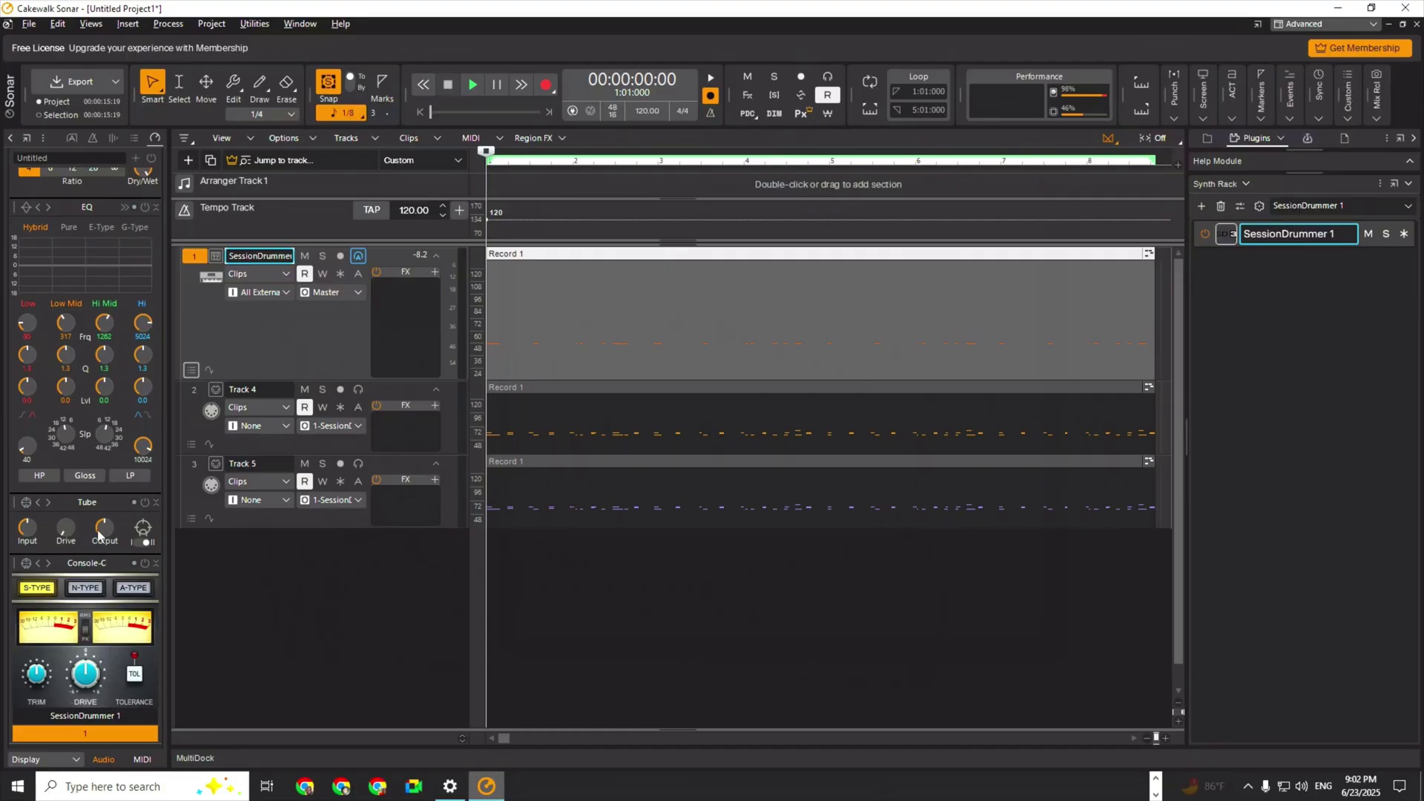
double_click(80, 288)
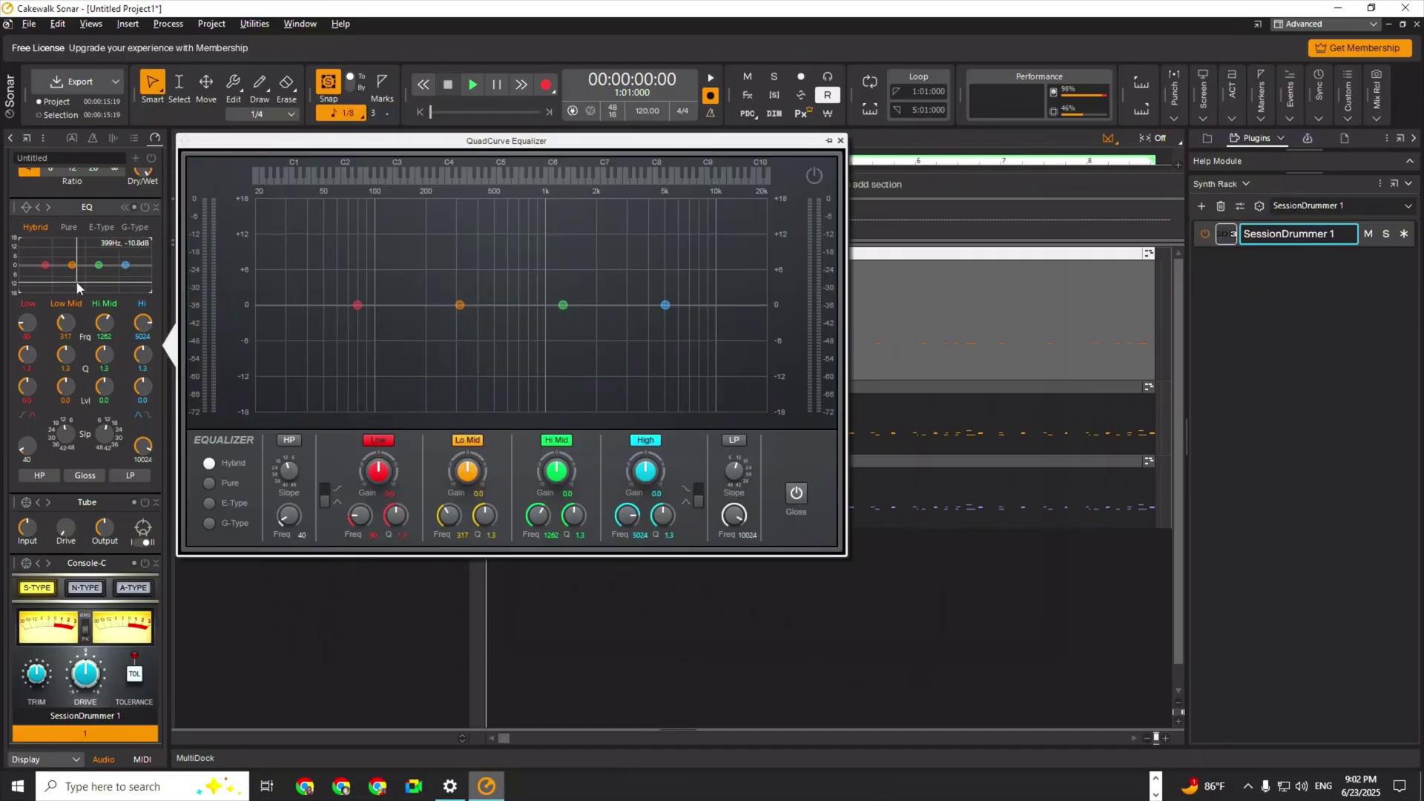
click(841, 141)
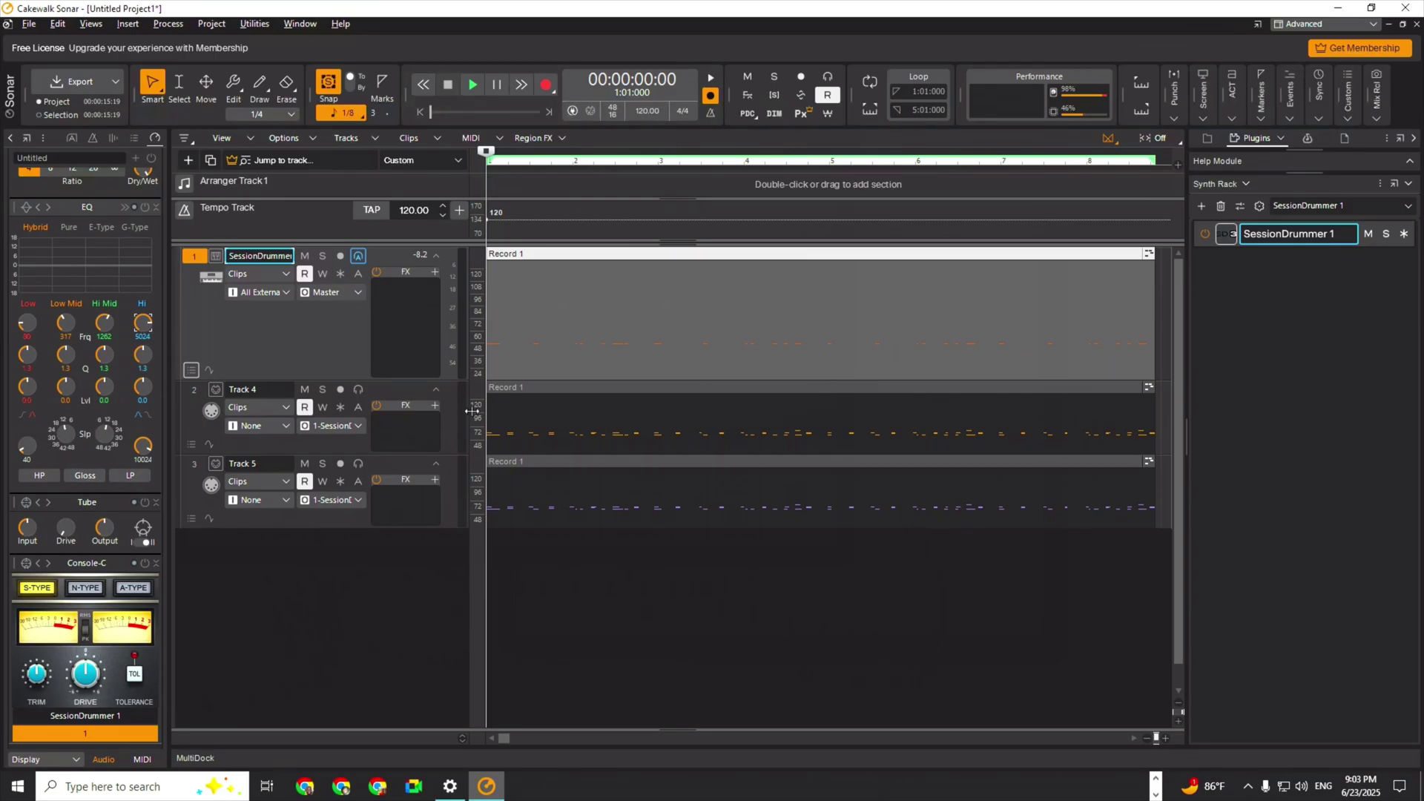
click(803, 114)
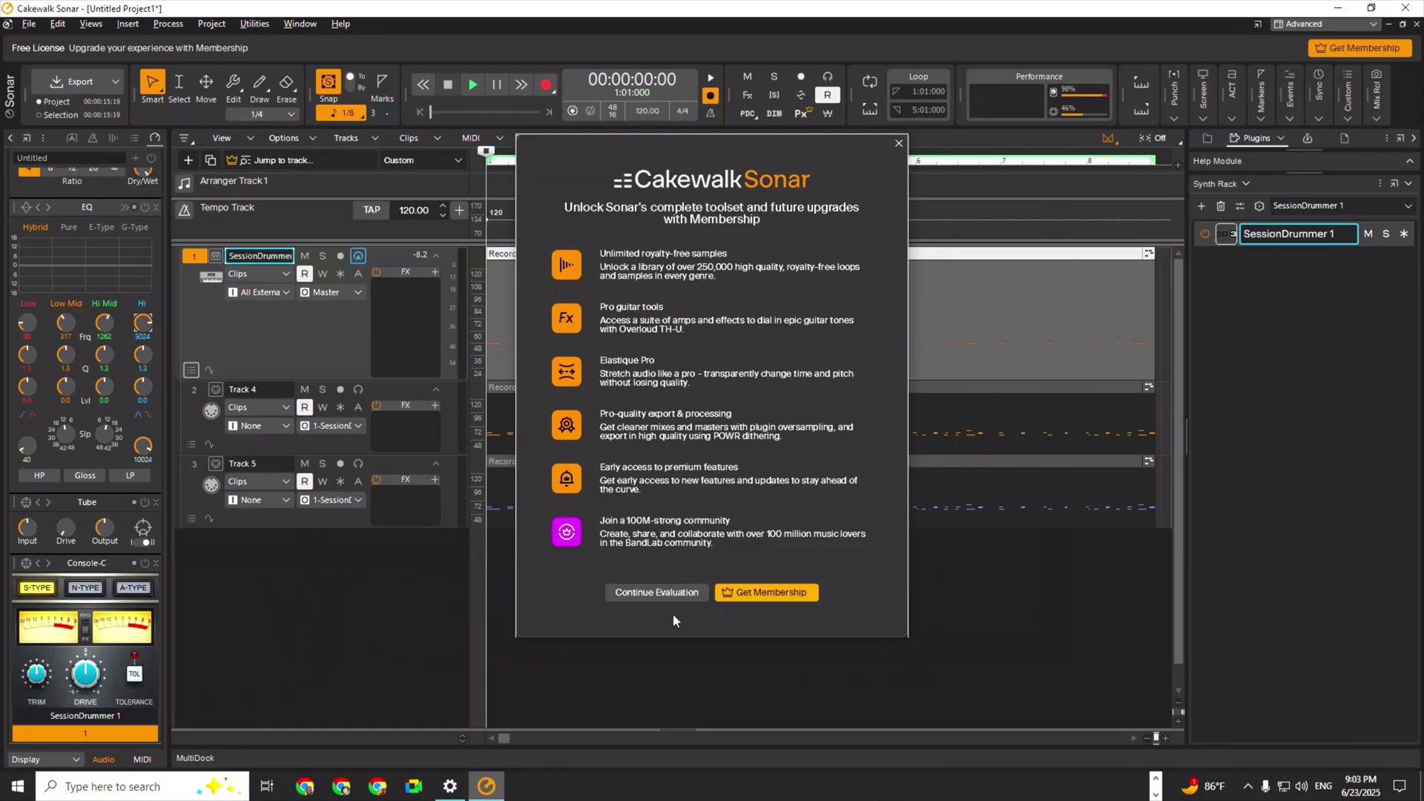
click(900, 142)
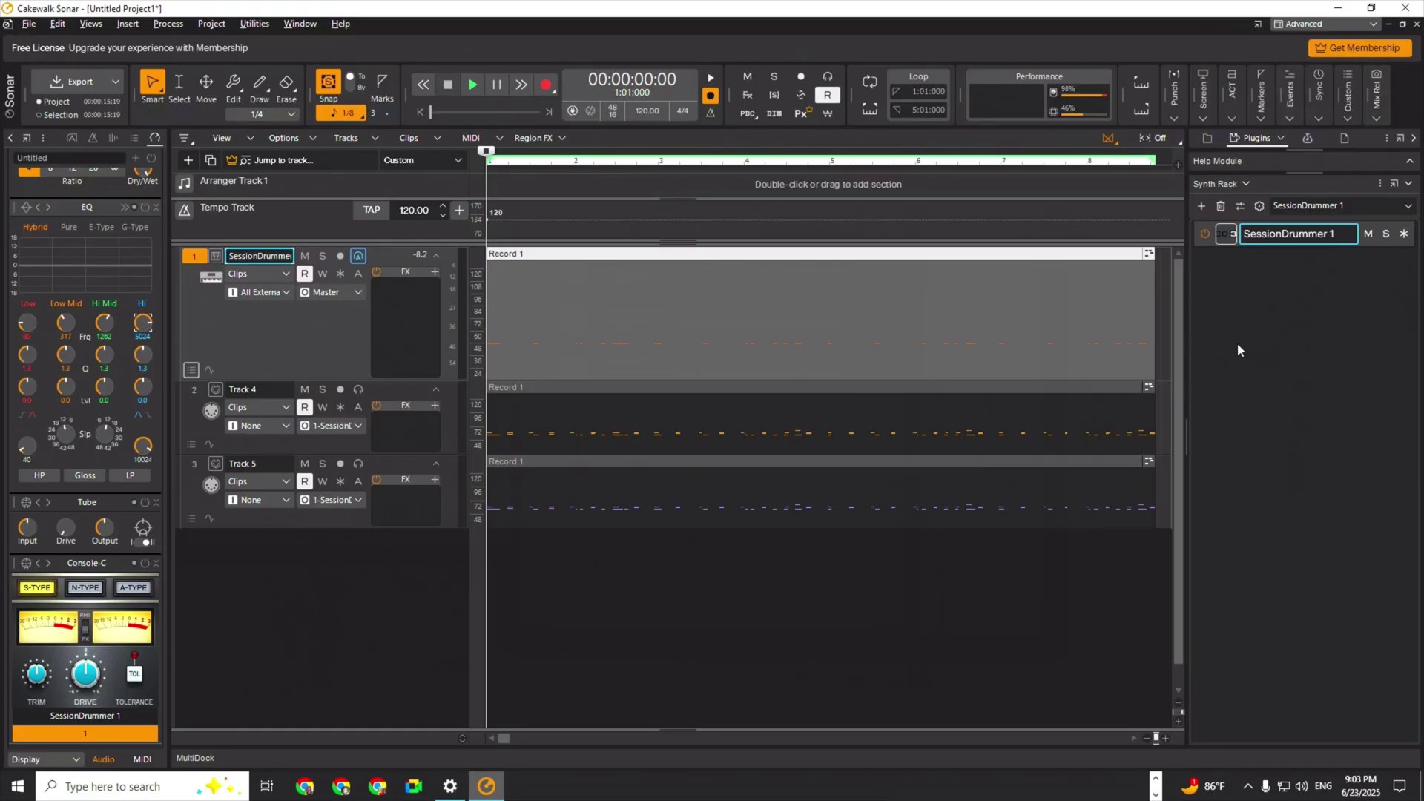
Review the File menu's save options and recent projects, then the Window menu.
click(27, 24)
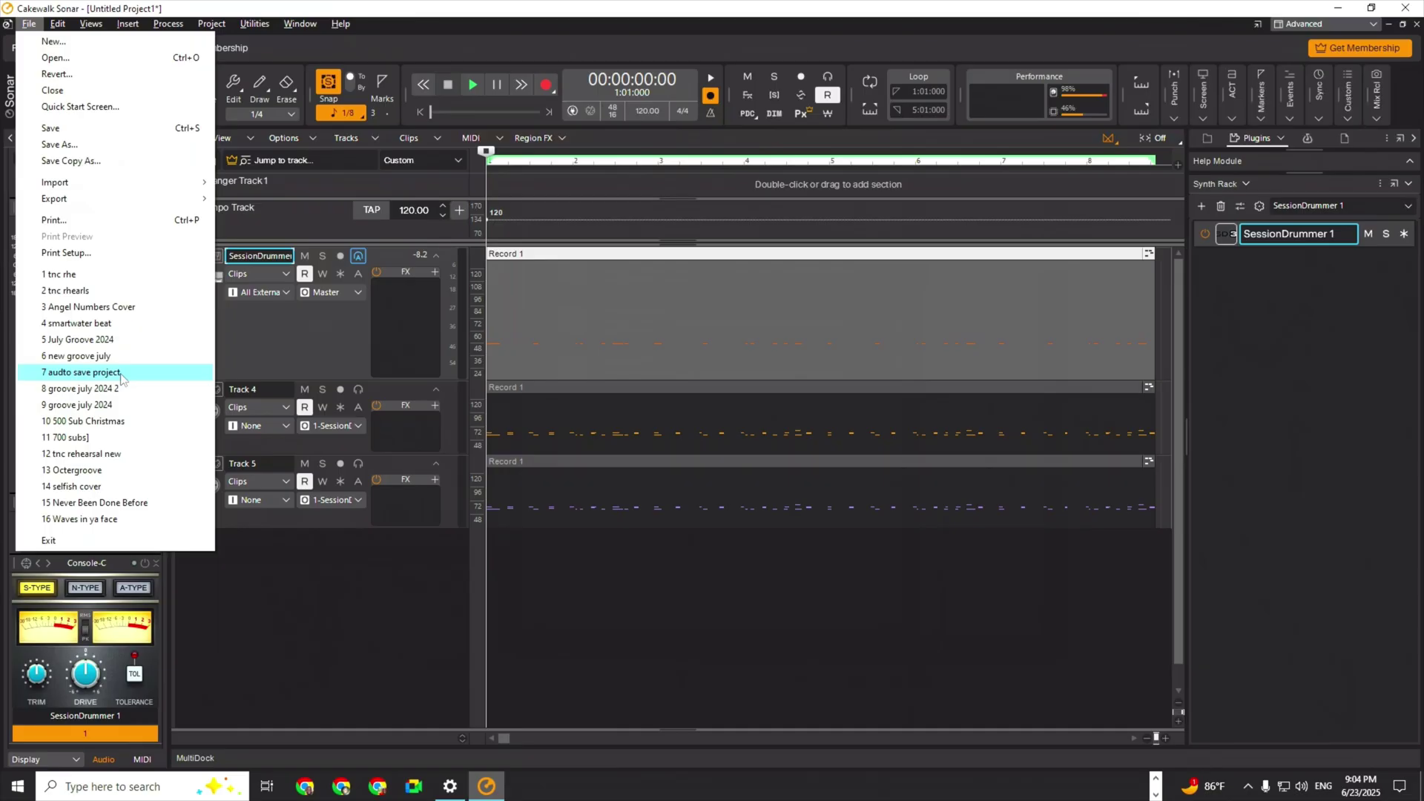
click(300, 23)
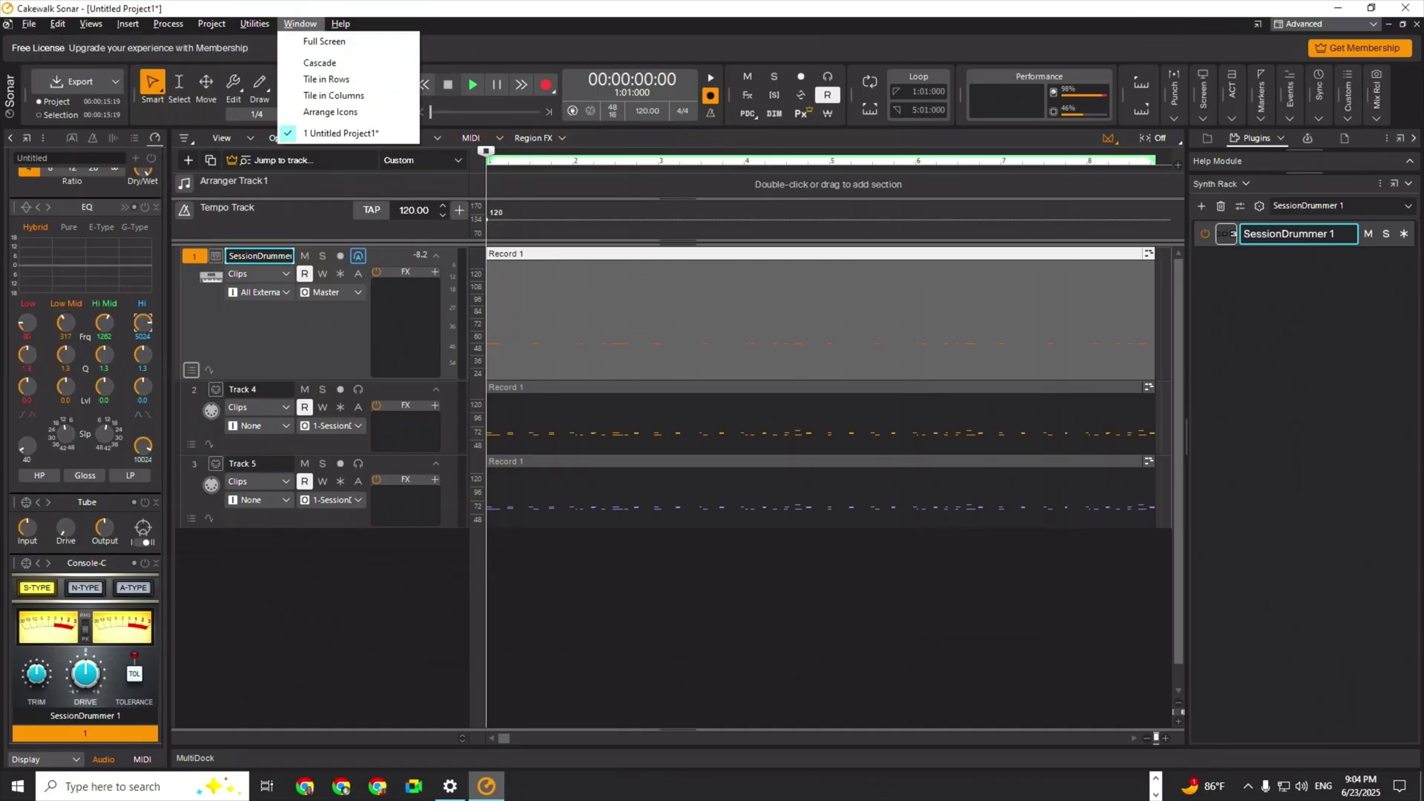